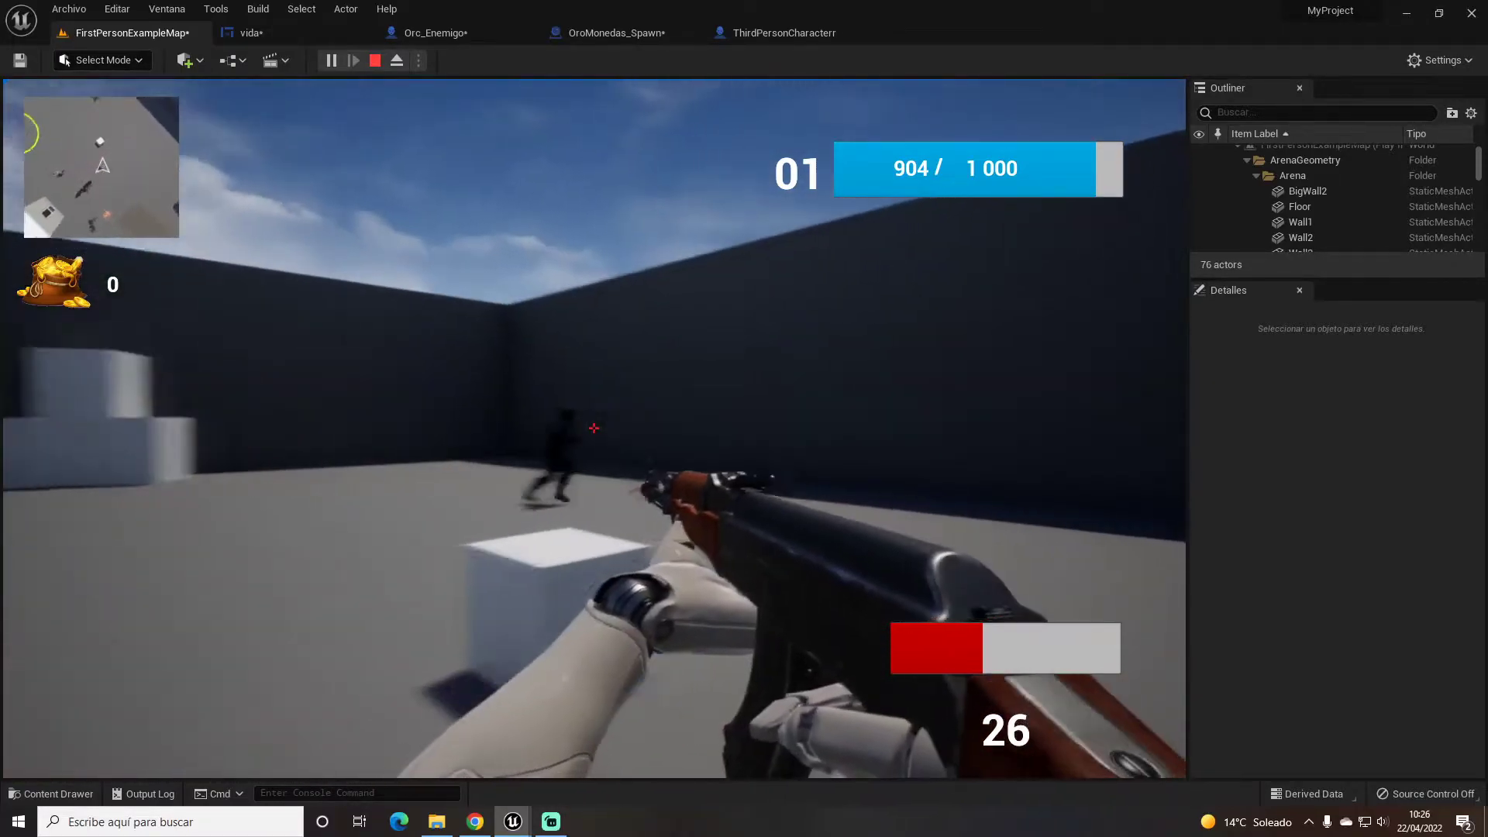
Step: Shoot down the first enemy wave and walk onto the purple coin, raising gold to 58,428
{"action": "left_click", "coordinate": [594, 428]}
{"action": "left_click", "coordinate": [593, 428]}
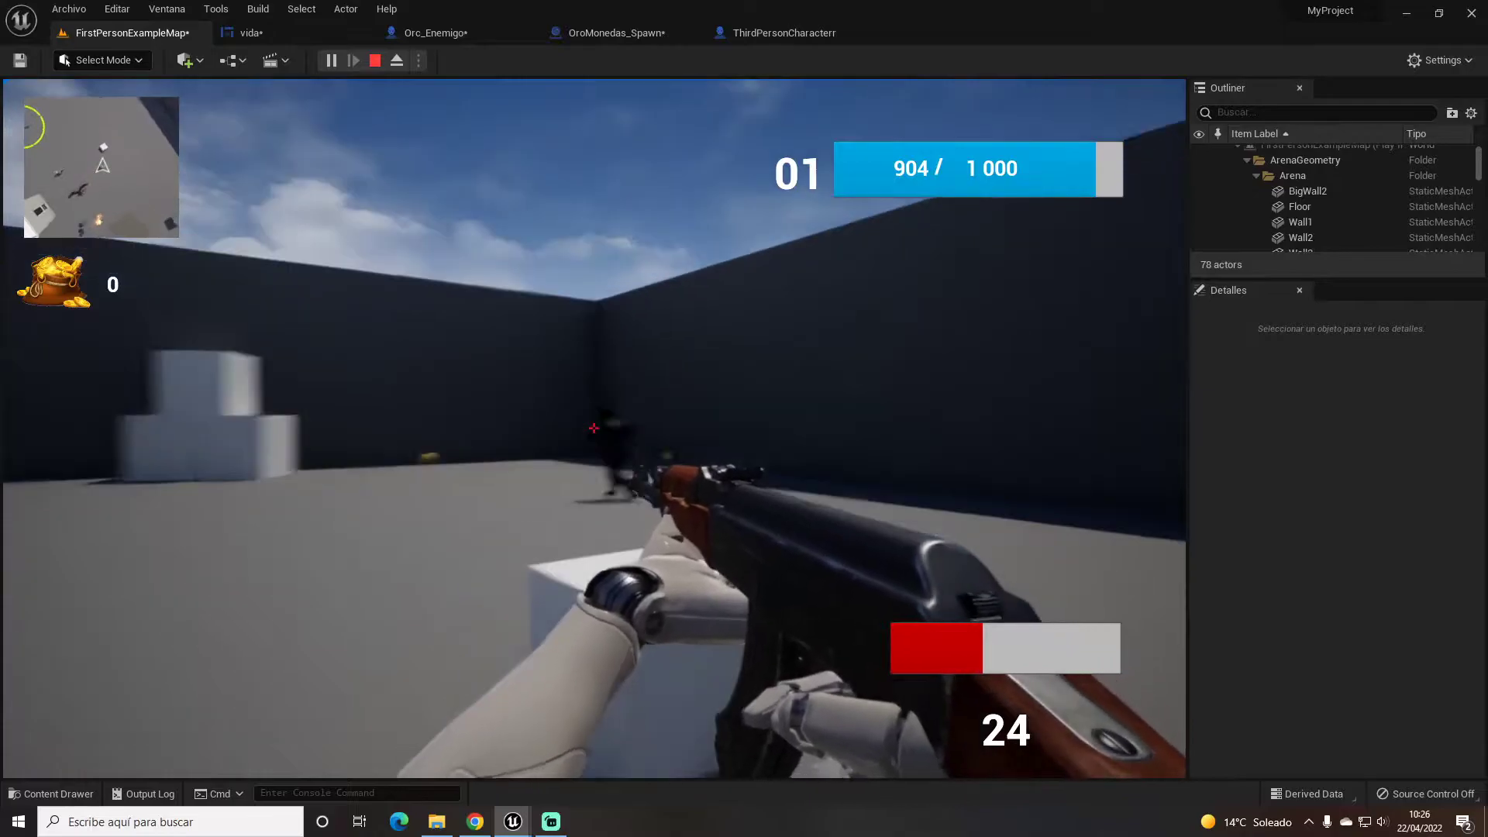
{"action": "left_click", "coordinate": [593, 428]}
{"action": "left_click", "coordinate": [593, 428]}
{"action": "left_click", "coordinate": [594, 428]}
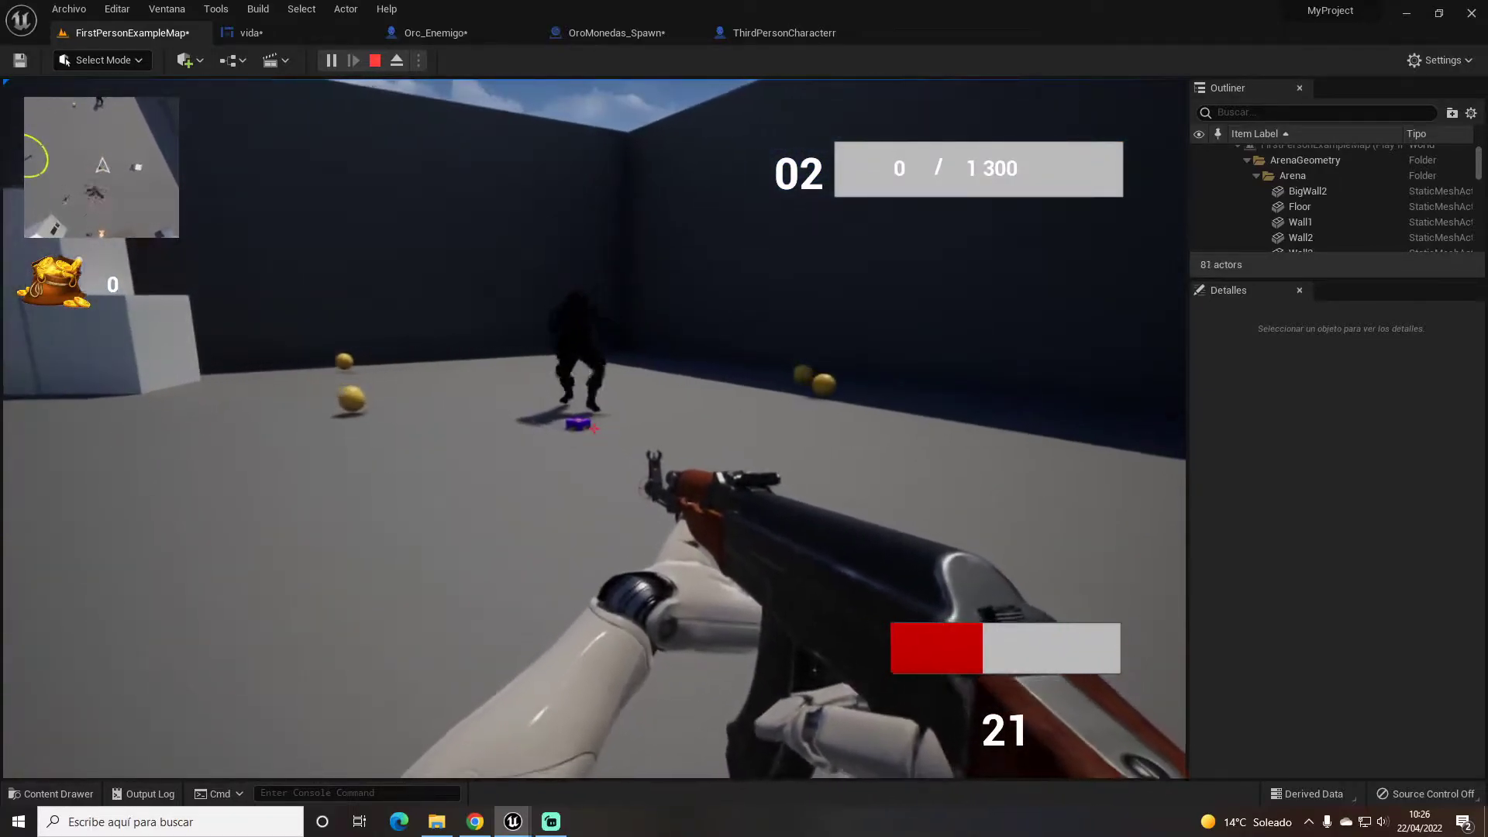
{"action": "key", "text": "w"}
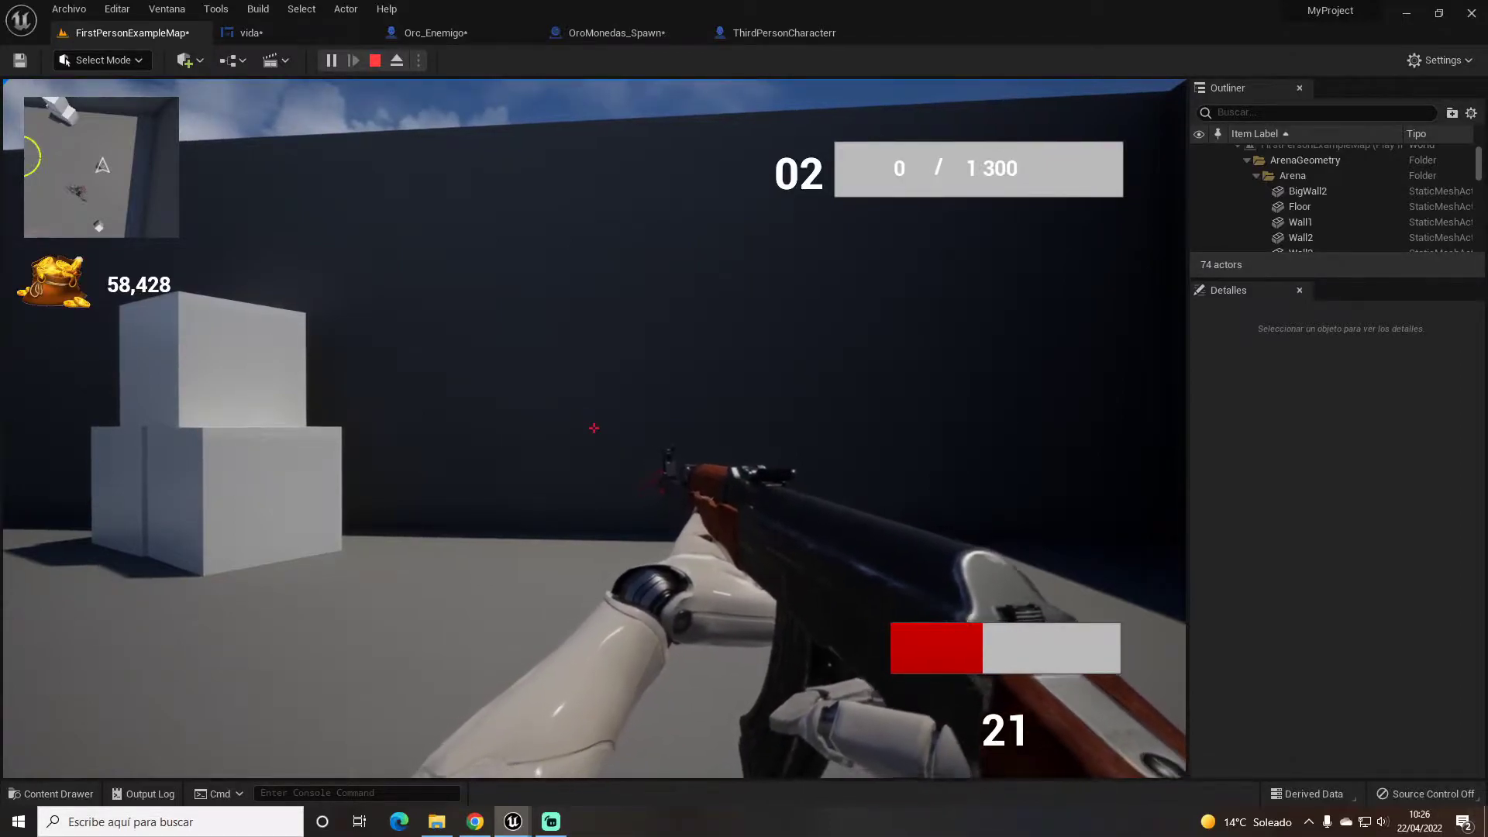
Step: Stop play, fly the viewport around the arena, and bring up the ThirdPersonCharacterr graph's Monedas/Oro variable
{"action": "key", "text": "Escape"}
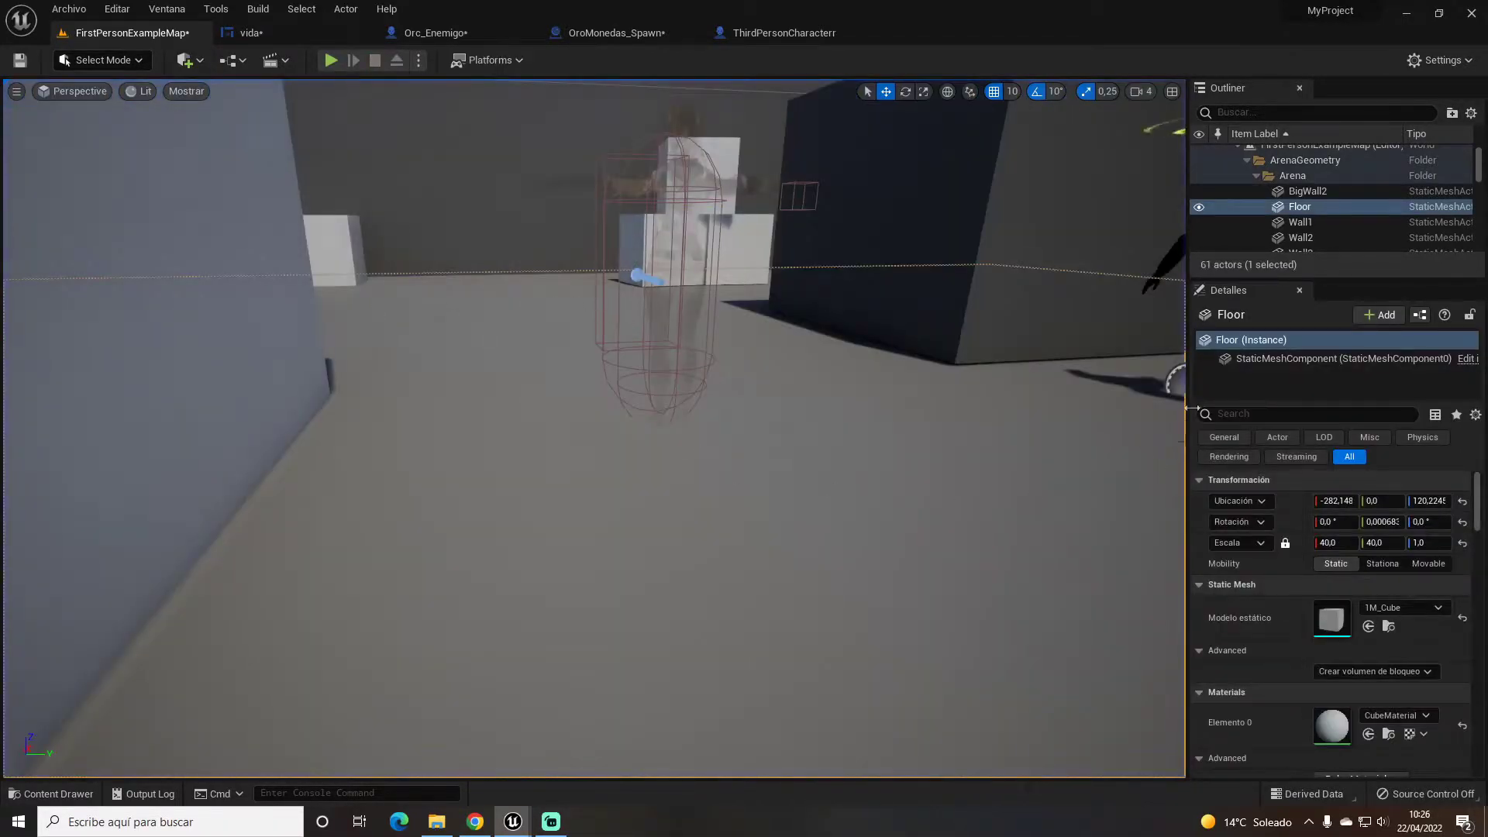
{"action": "right_click_drag", "start_coordinate": [532, 413], "coordinate": [532, 413]}
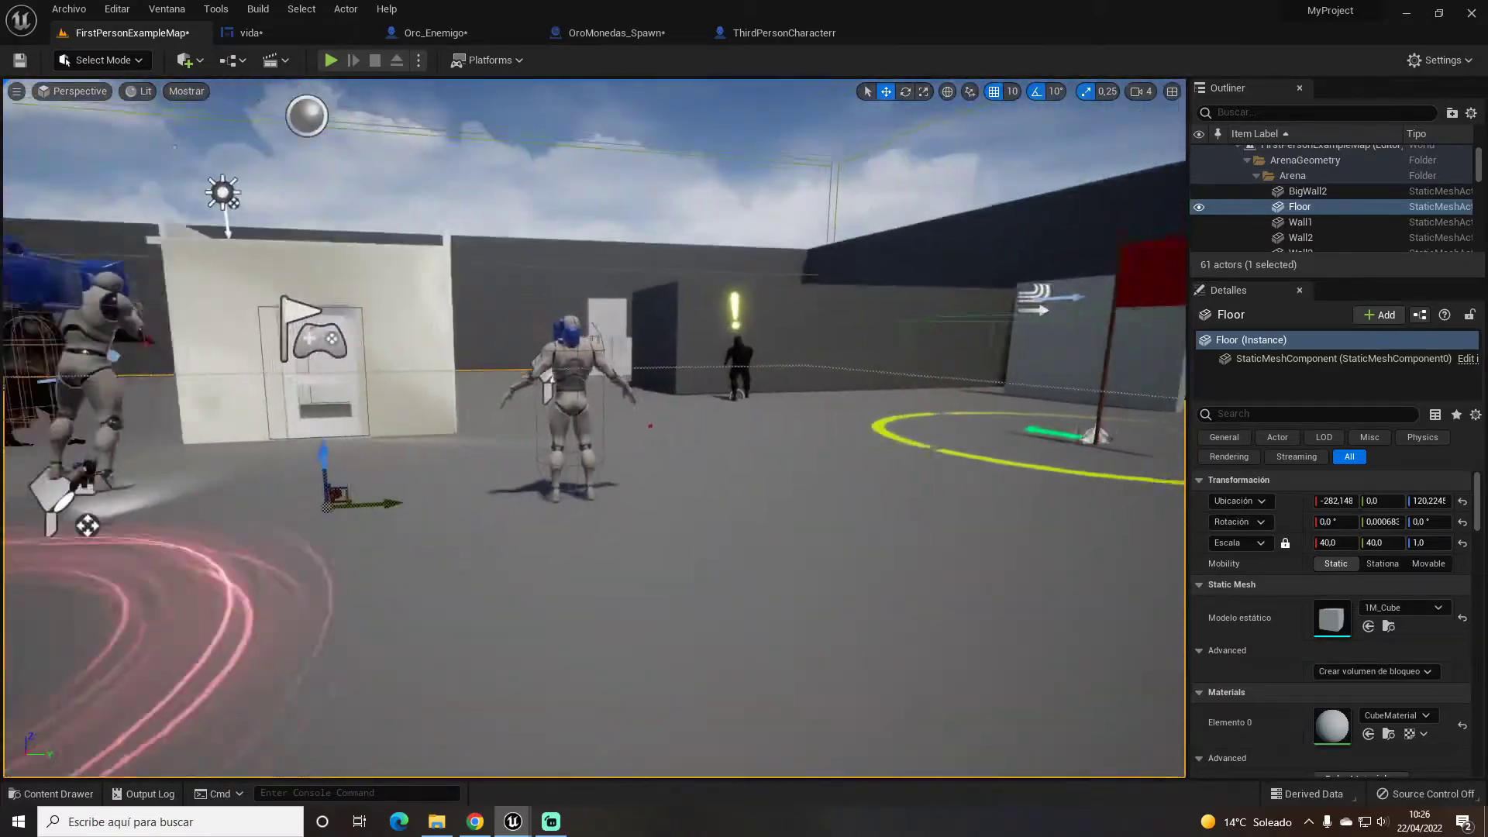
{"action": "right_click_drag", "start_coordinate": [792, 379], "coordinate": [792, 379]}
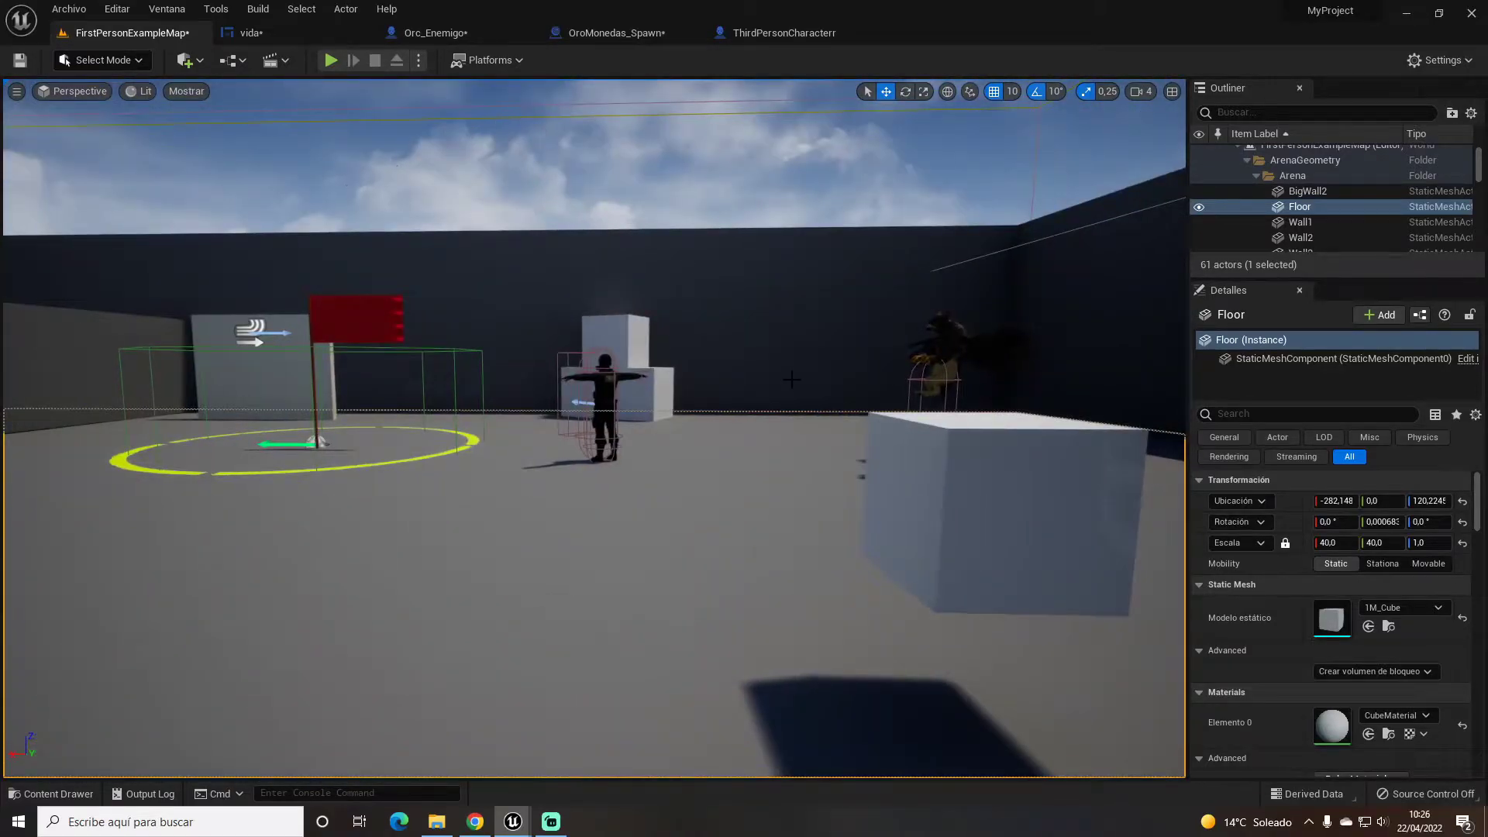
{"action": "left_click", "coordinate": [777, 35]}
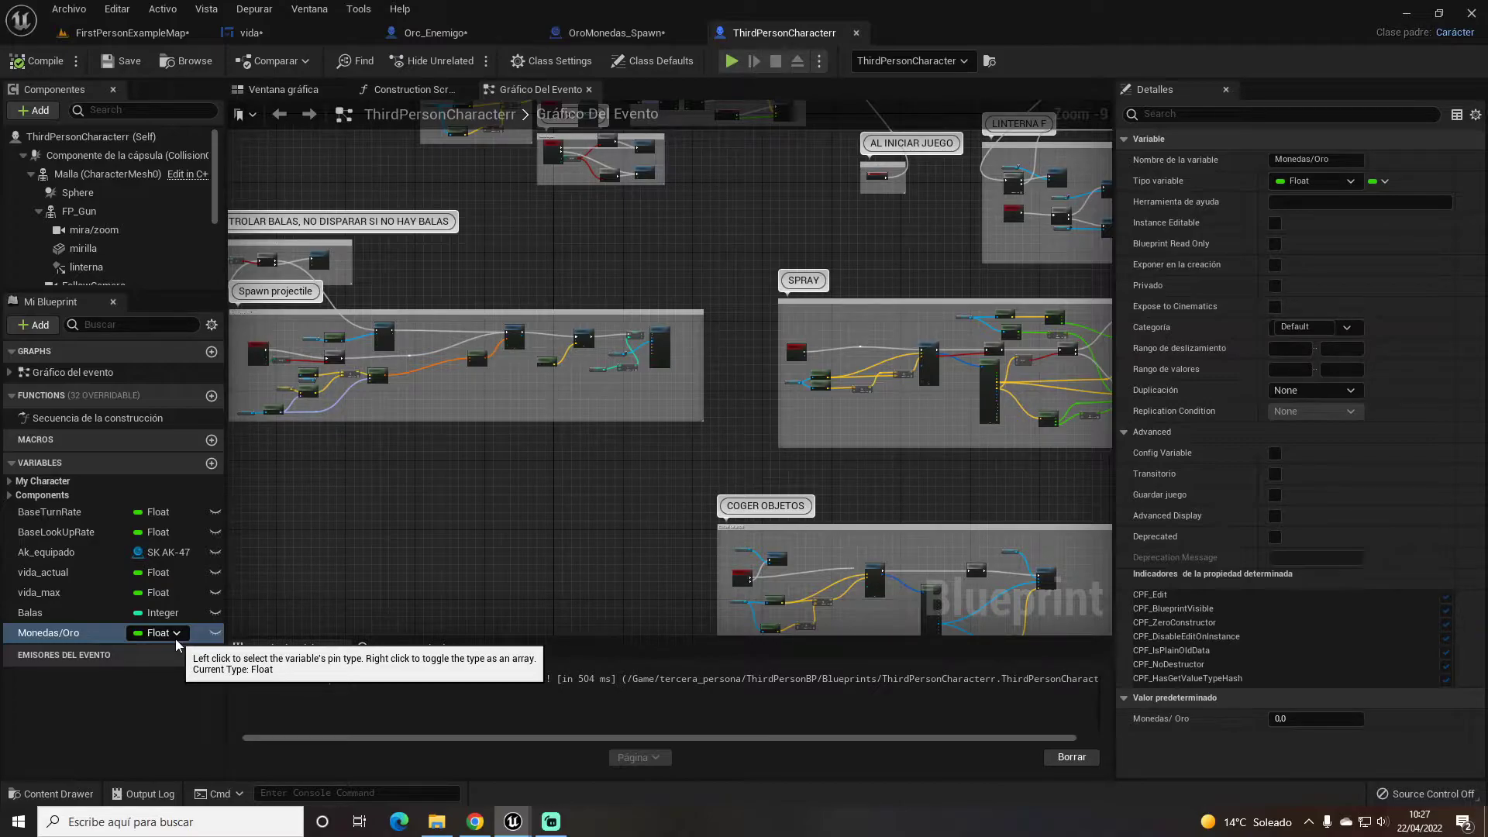
Step: In the vida HUD widget, zoom in and select the 00 gold counter text
{"action": "left_click", "coordinate": [296, 30]}
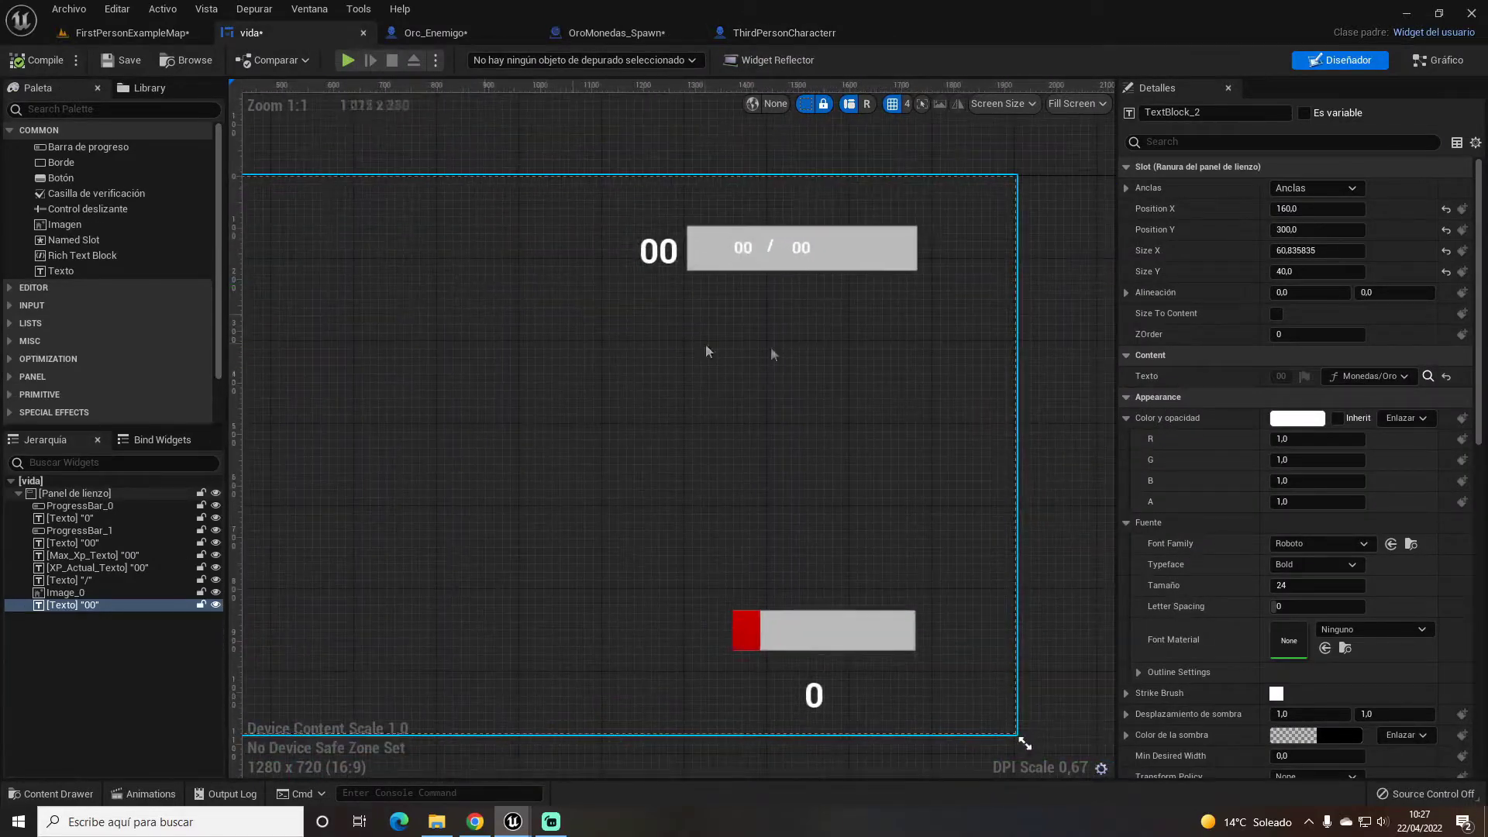
{"action": "scroll", "coordinate": [854, 323], "scroll_direction": "up", "scroll_amount": 2}
{"action": "scroll", "coordinate": [431, 350], "scroll_direction": "up", "scroll_amount": 2}
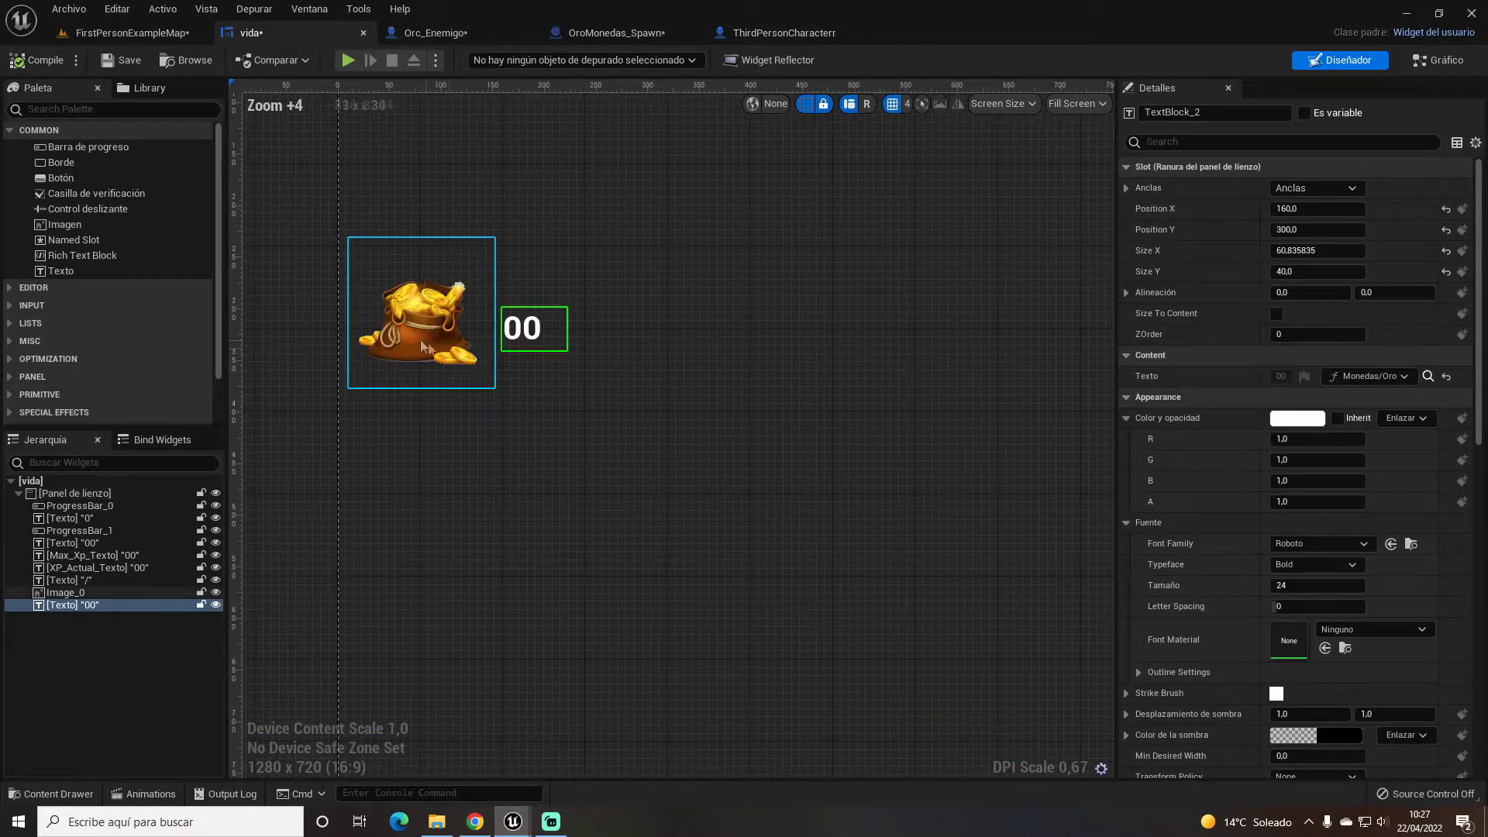
{"action": "left_click", "coordinate": [434, 323]}
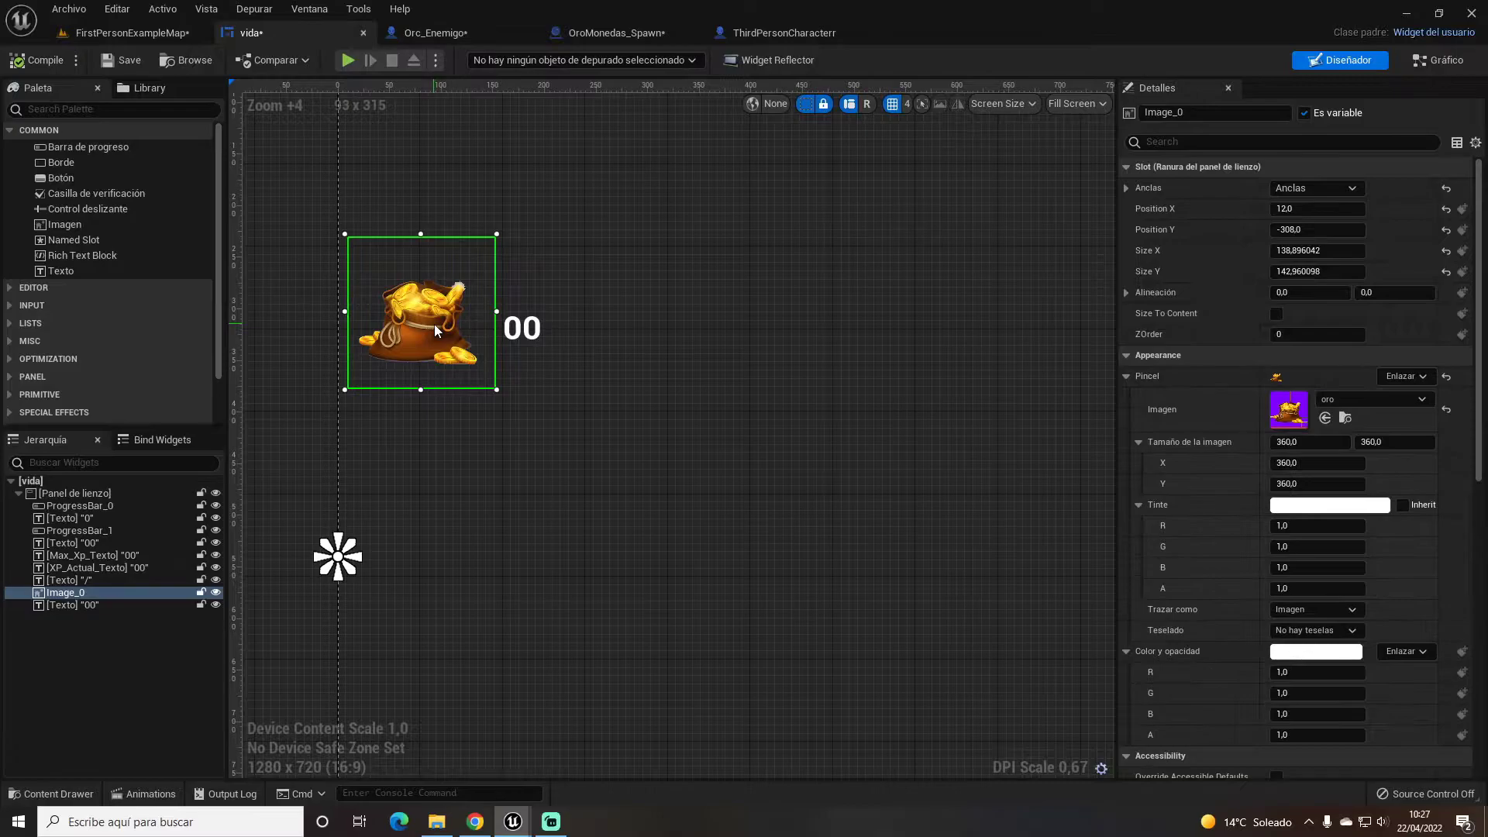
{"action": "left_click", "coordinate": [533, 333]}
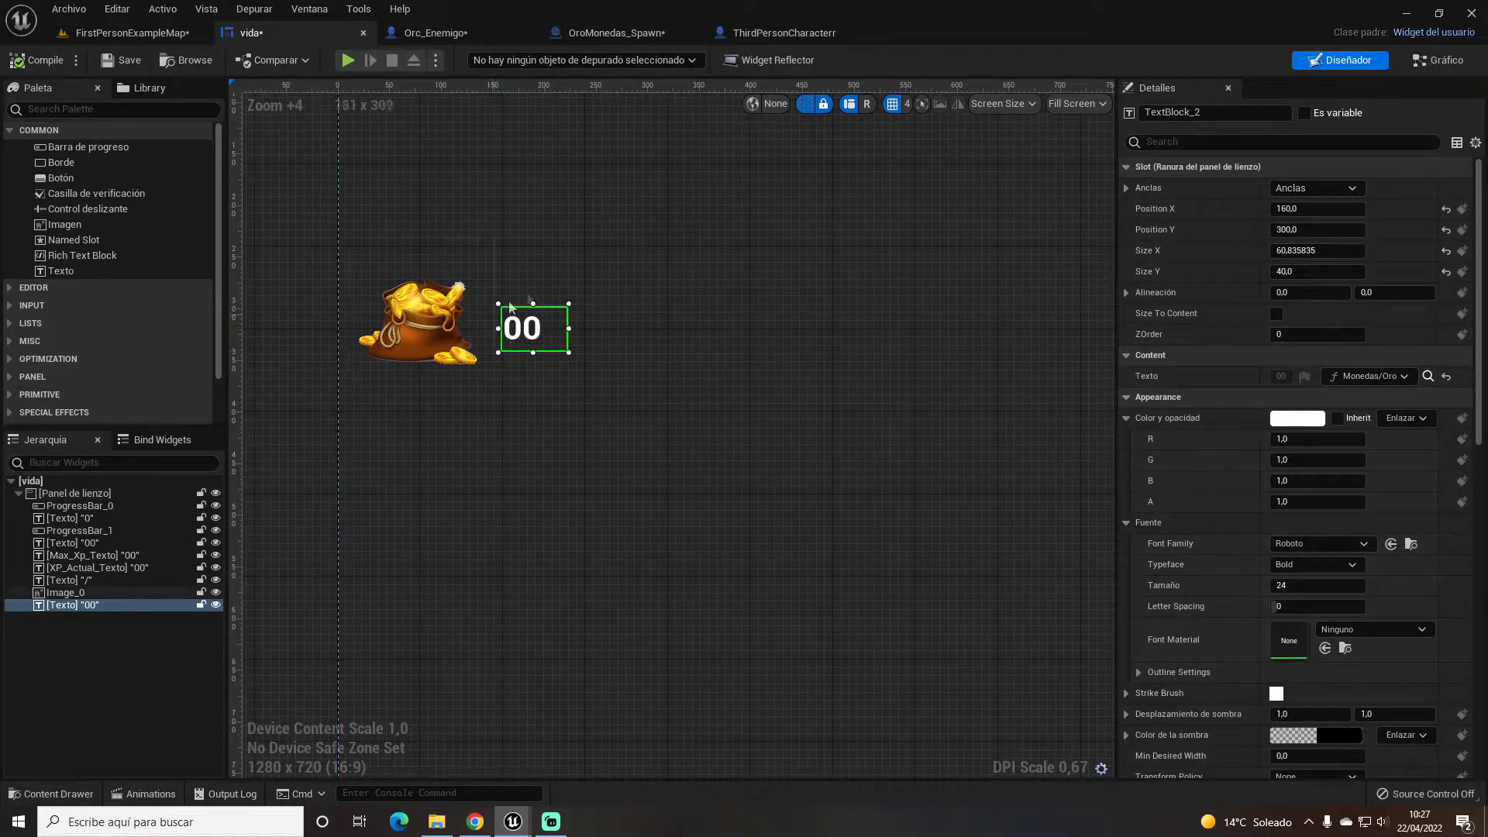
Step: Inspect the counter's Texto binding function that reads Monedas/Oro, then switch to OroMonedas_Spawn
{"action": "left_click", "coordinate": [1330, 378]}
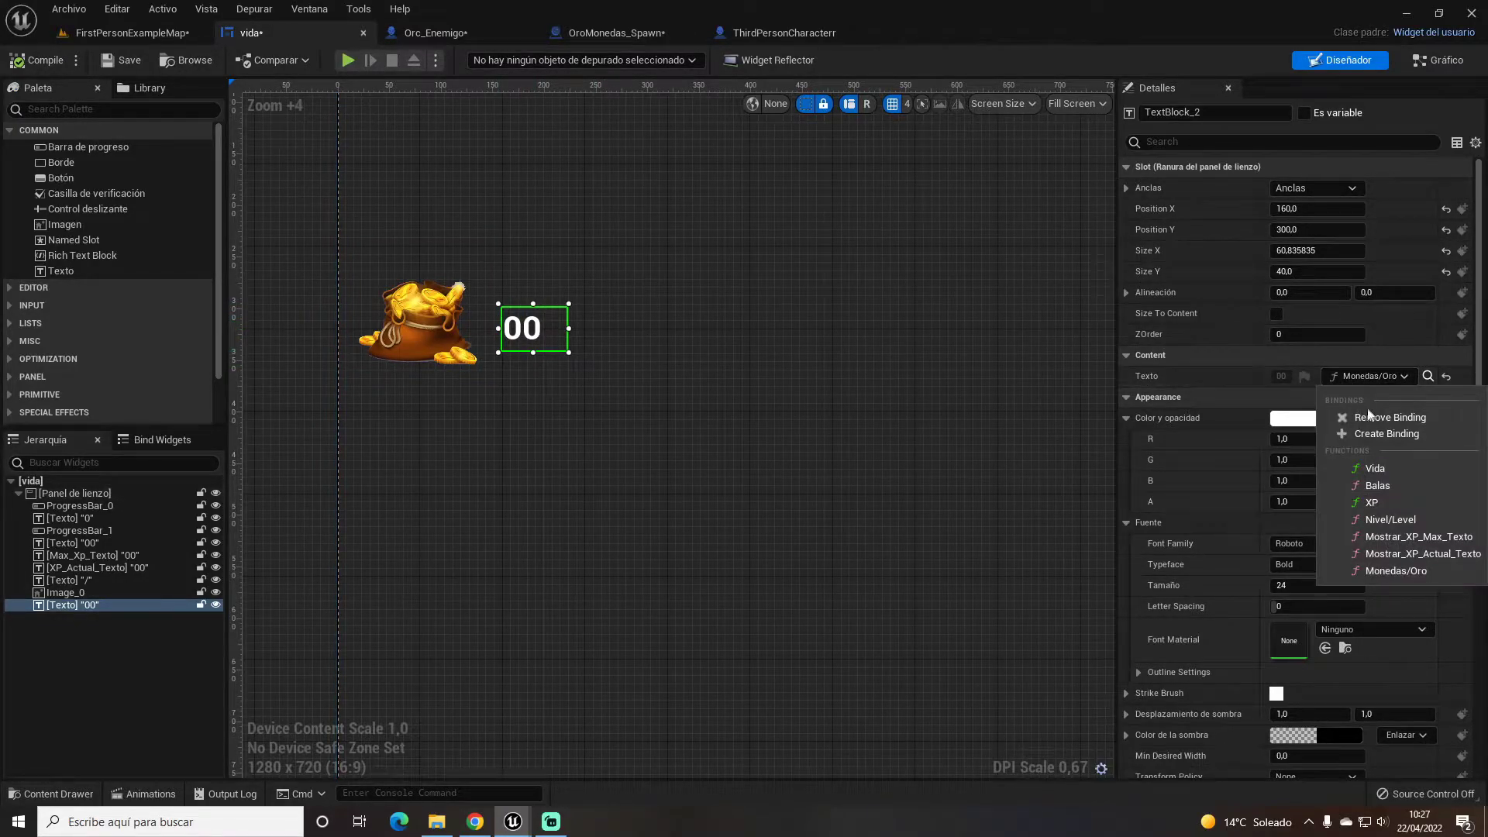
{"action": "left_click", "coordinate": [1438, 60]}
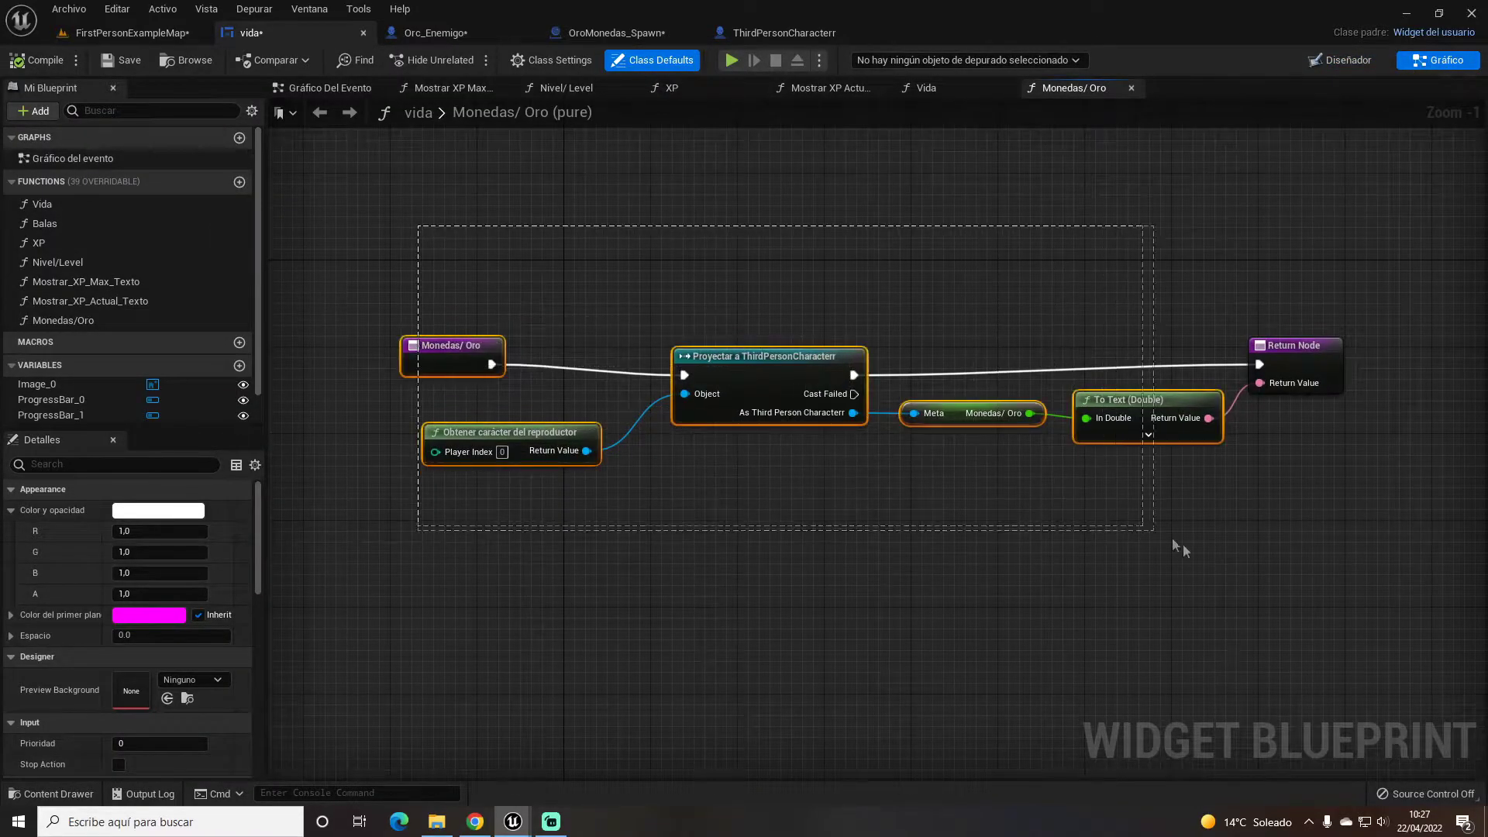
{"action": "left_click_drag", "start_coordinate": [445, 230], "coordinate": [1186, 558]}
{"action": "left_click", "coordinate": [1202, 581]}
{"action": "scroll", "coordinate": [947, 418], "scroll_direction": "up", "scroll_amount": 1}
{"action": "left_click", "coordinate": [956, 422]}
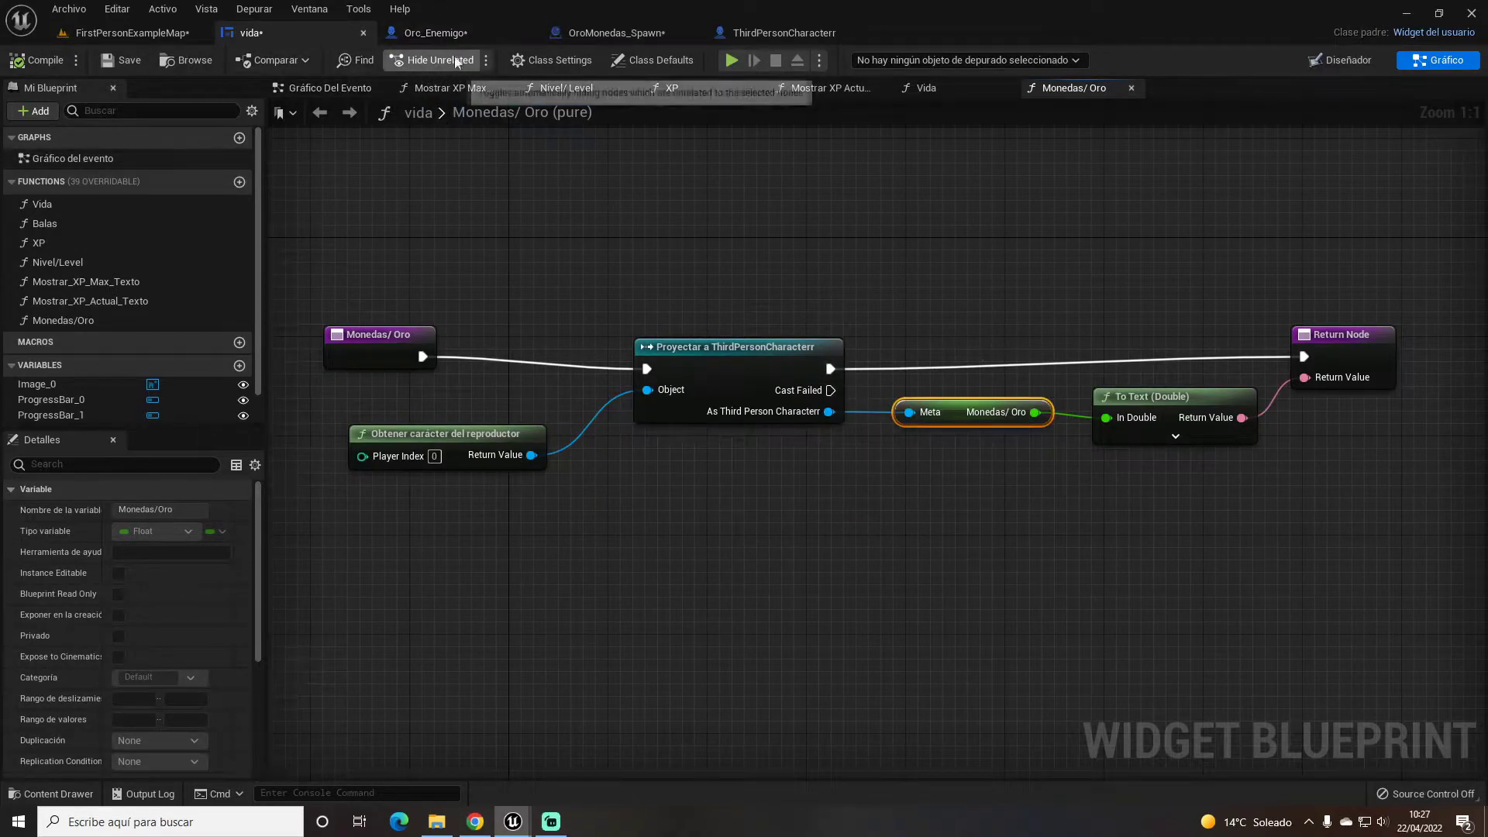
{"action": "left_click", "coordinate": [626, 34]}
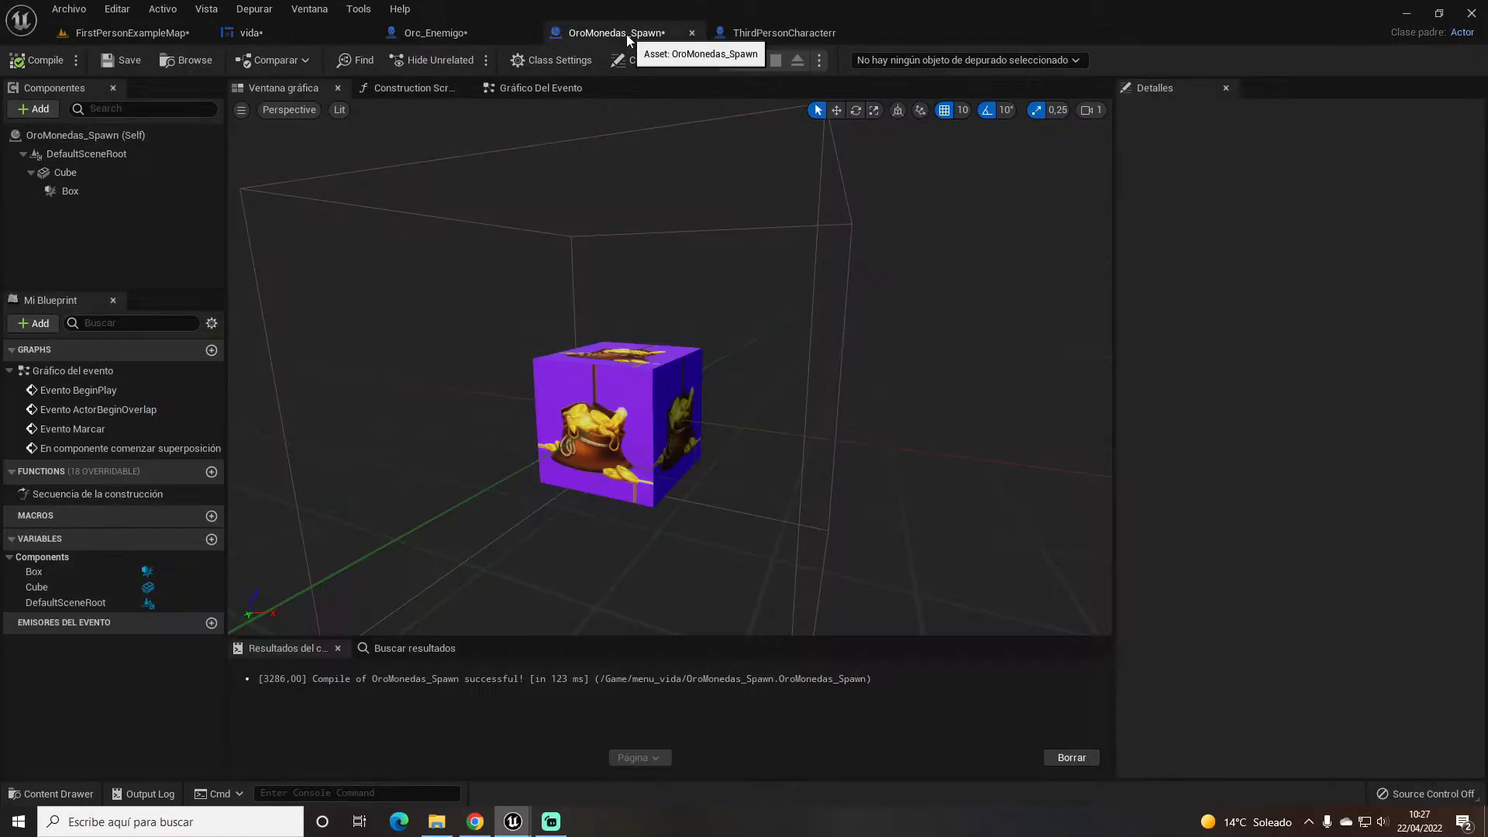
Step: Browse the menu_vida folder and start a new Blueprint Class, then cancel it
{"action": "left_click", "coordinate": [50, 794]}
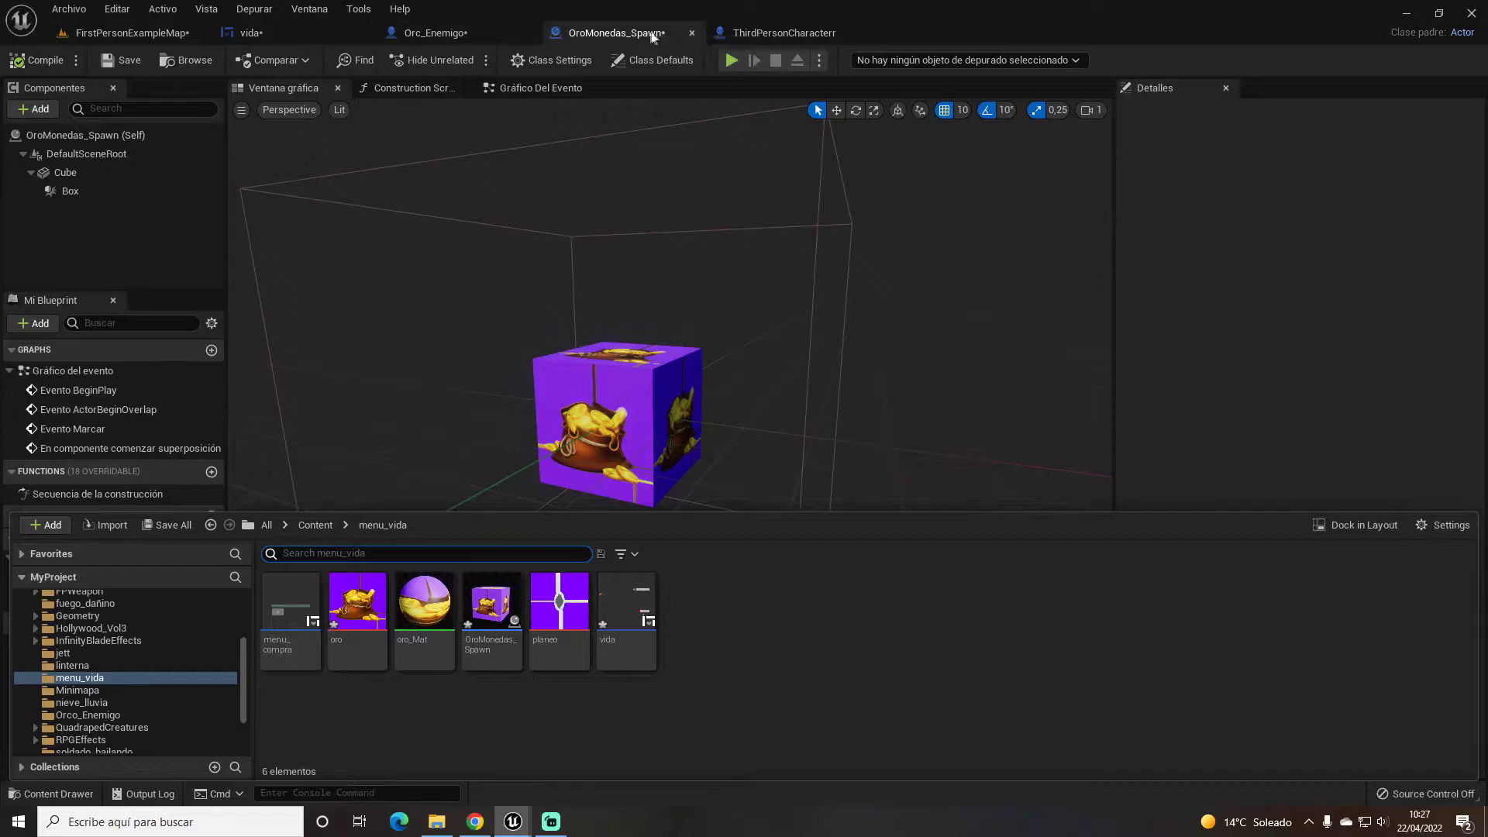
{"action": "right_click", "coordinate": [753, 594]}
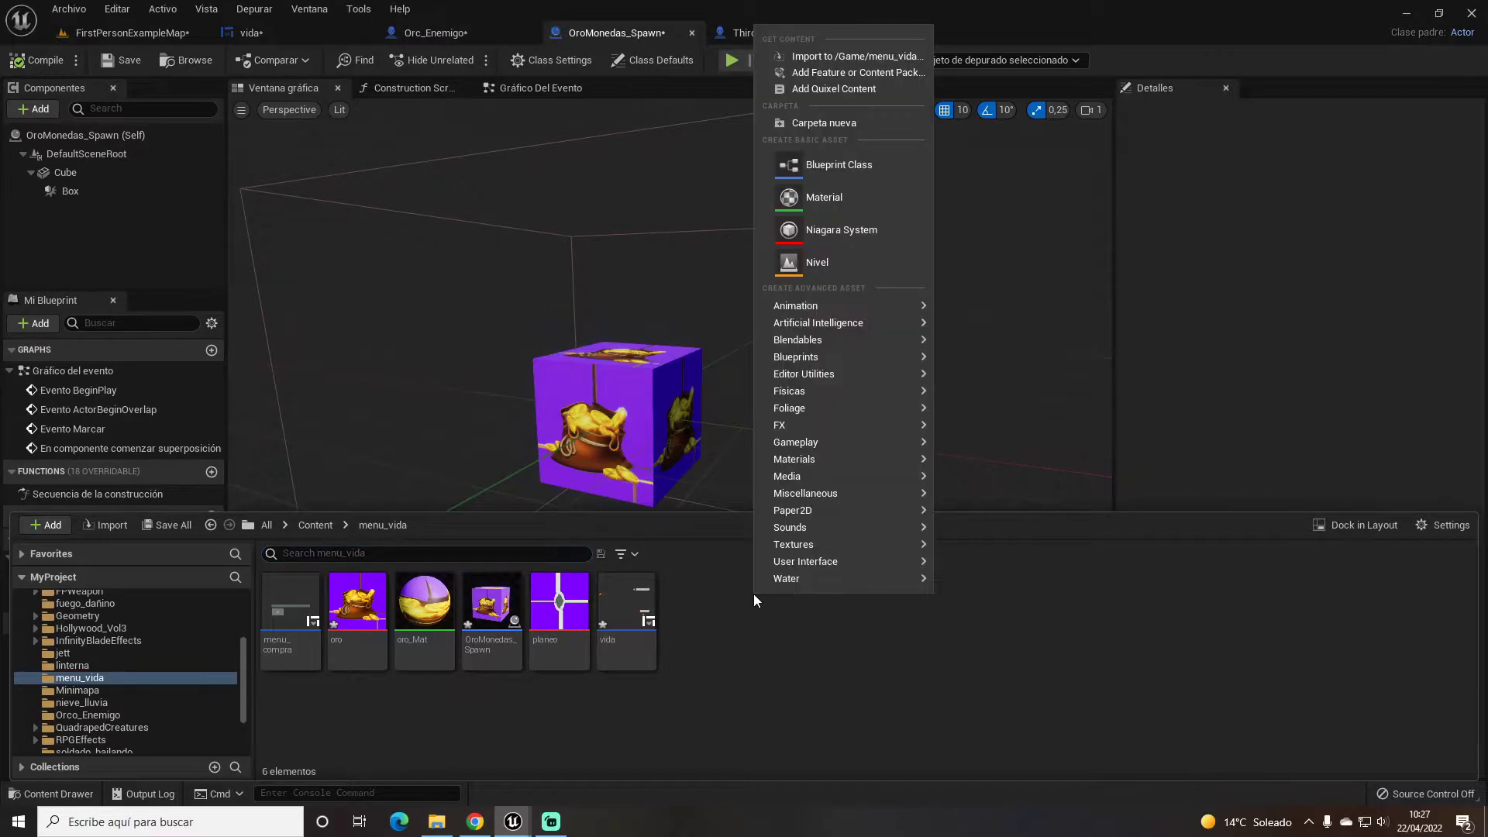
{"action": "left_click", "coordinate": [833, 172]}
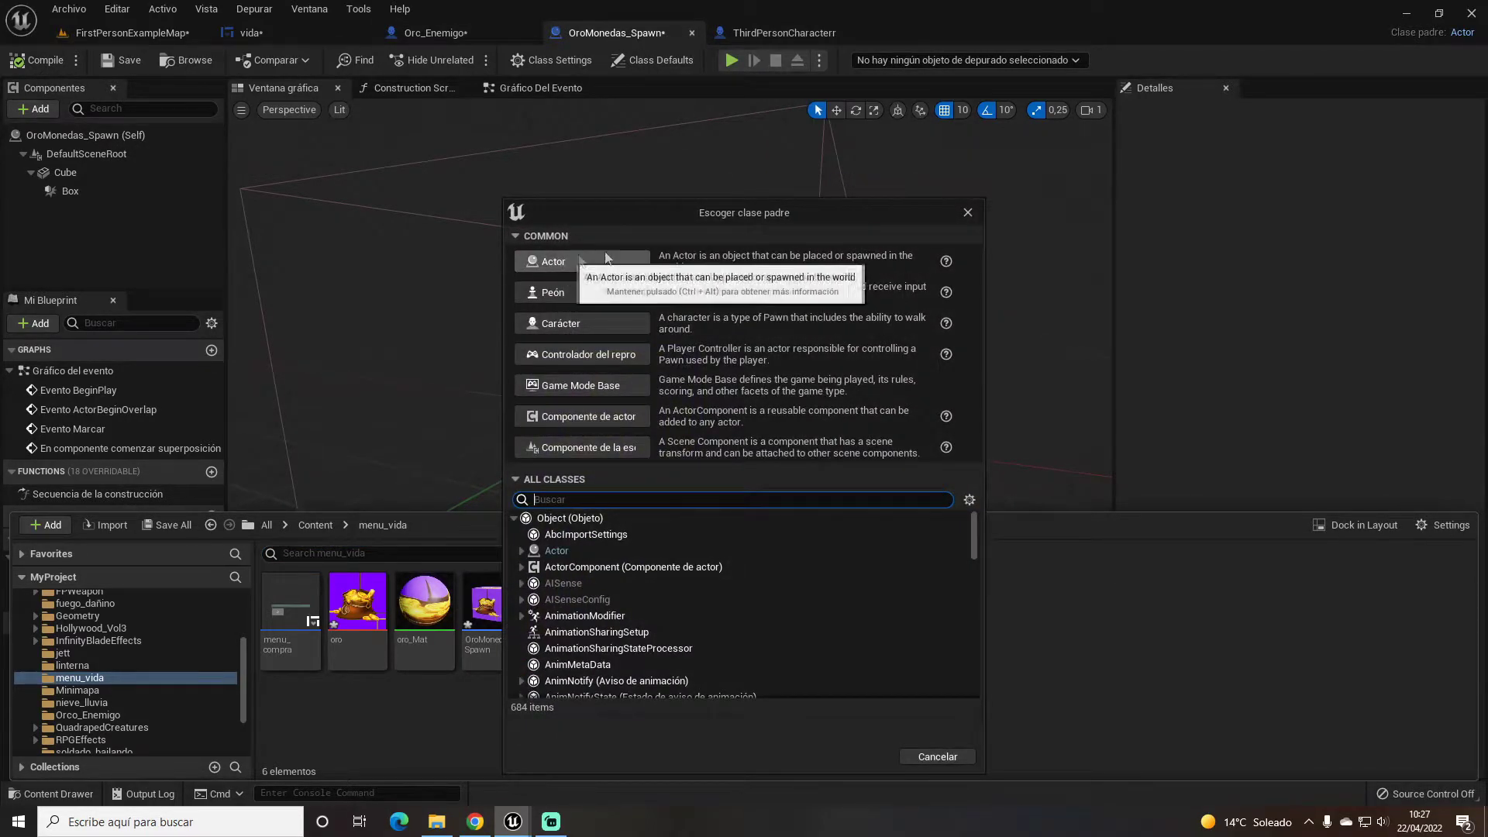
{"action": "left_click", "coordinate": [963, 217]}
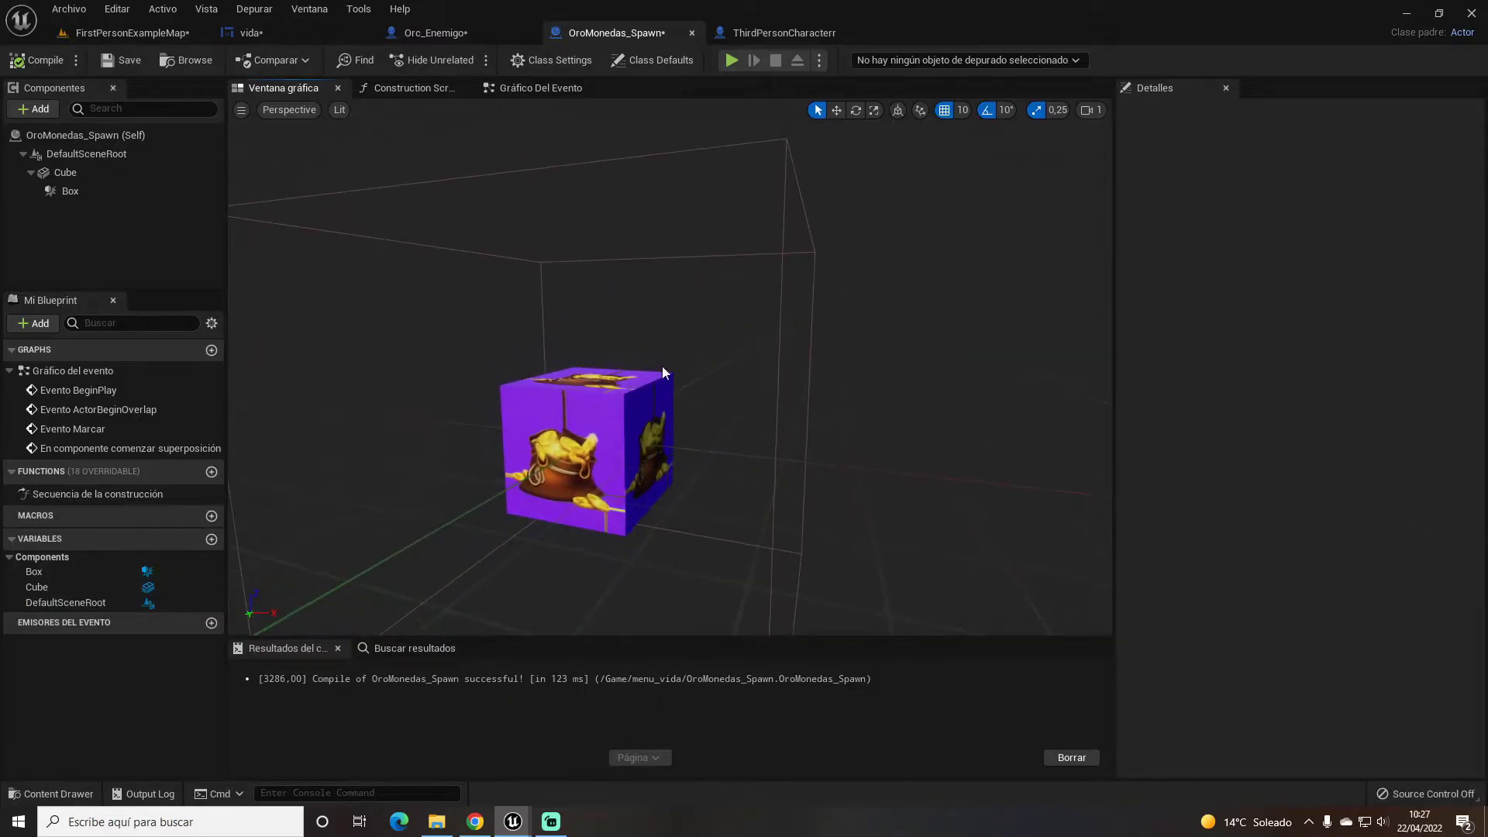
Step: Select the Cube and Box components and go to the Box's begin-overlap event
{"action": "left_click", "coordinate": [605, 387]}
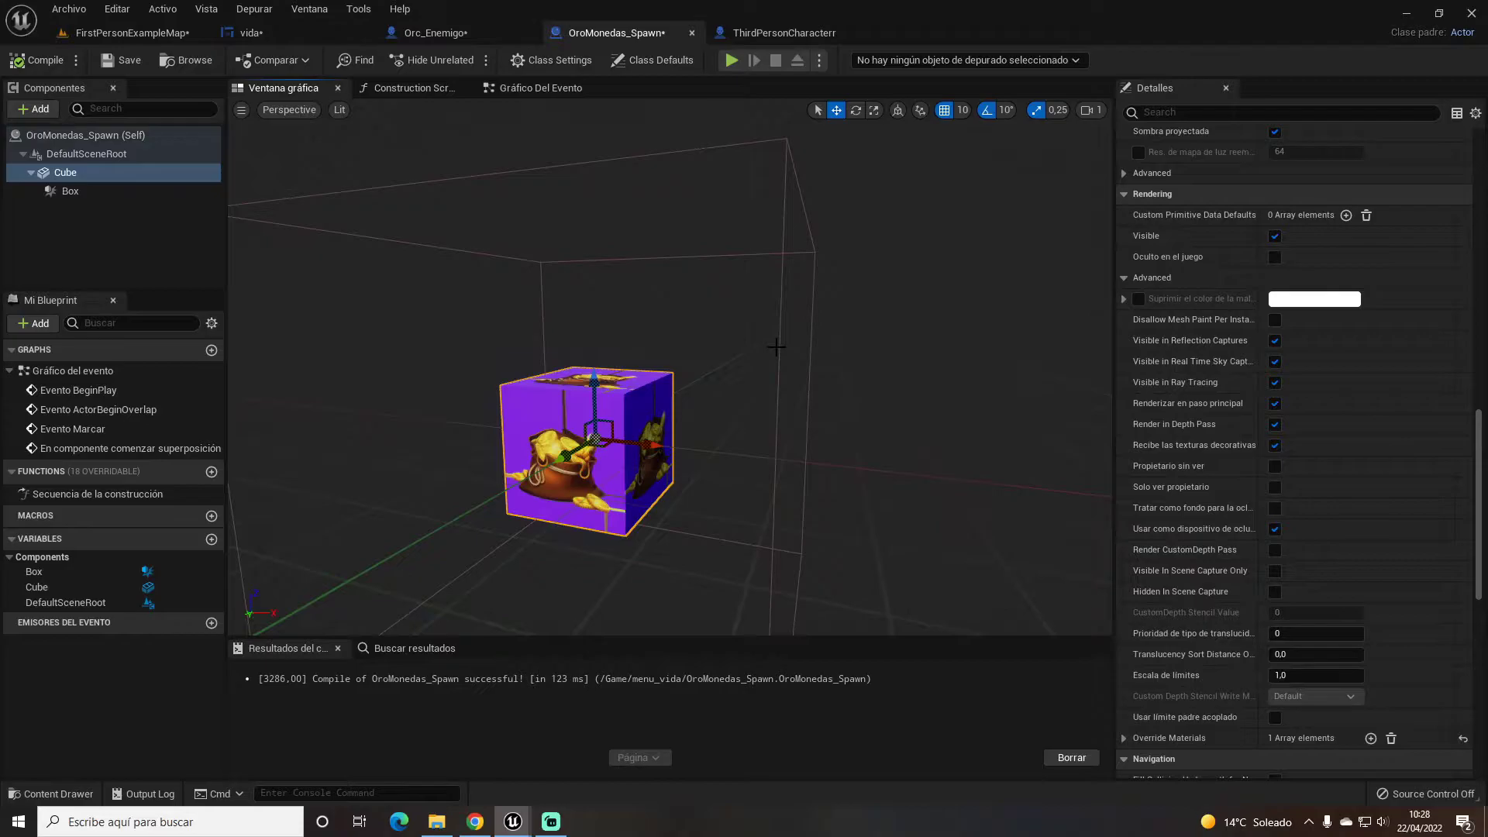
{"action": "left_click", "coordinate": [775, 346]}
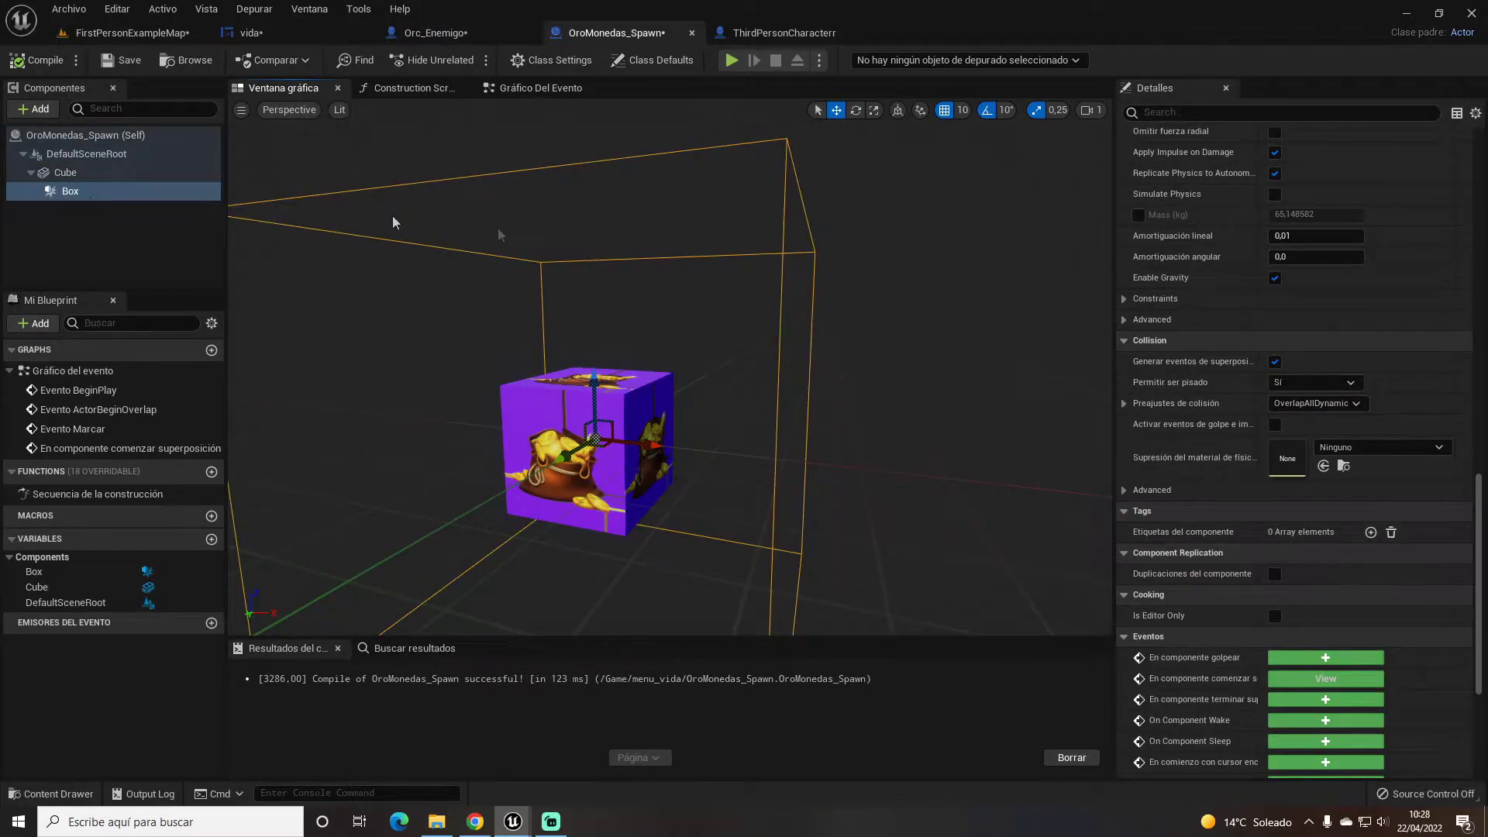
{"action": "left_click_drag", "start_coordinate": [589, 349], "coordinate": [589, 326]}
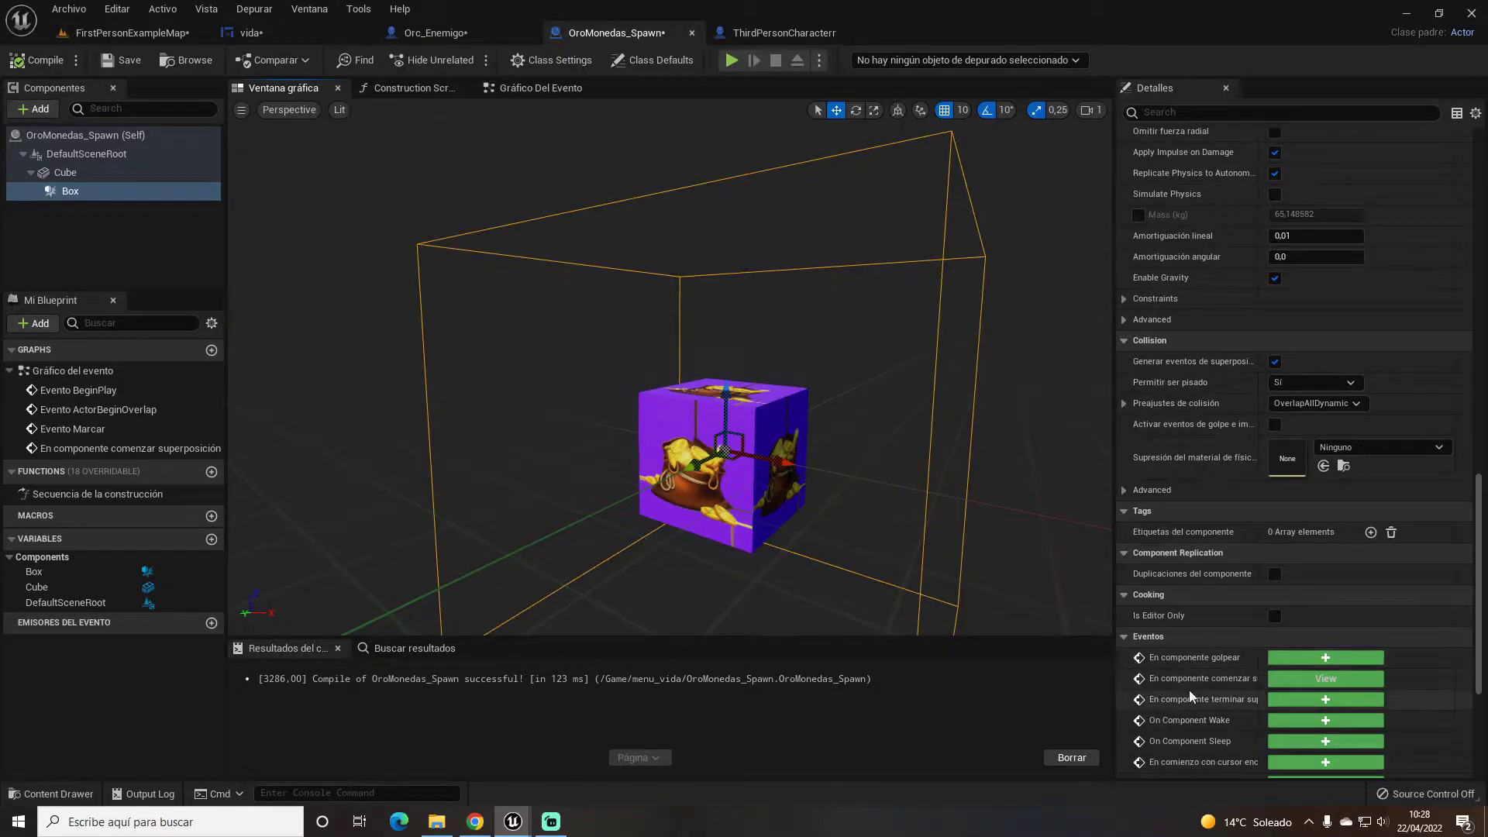
{"action": "left_click", "coordinate": [1342, 682]}
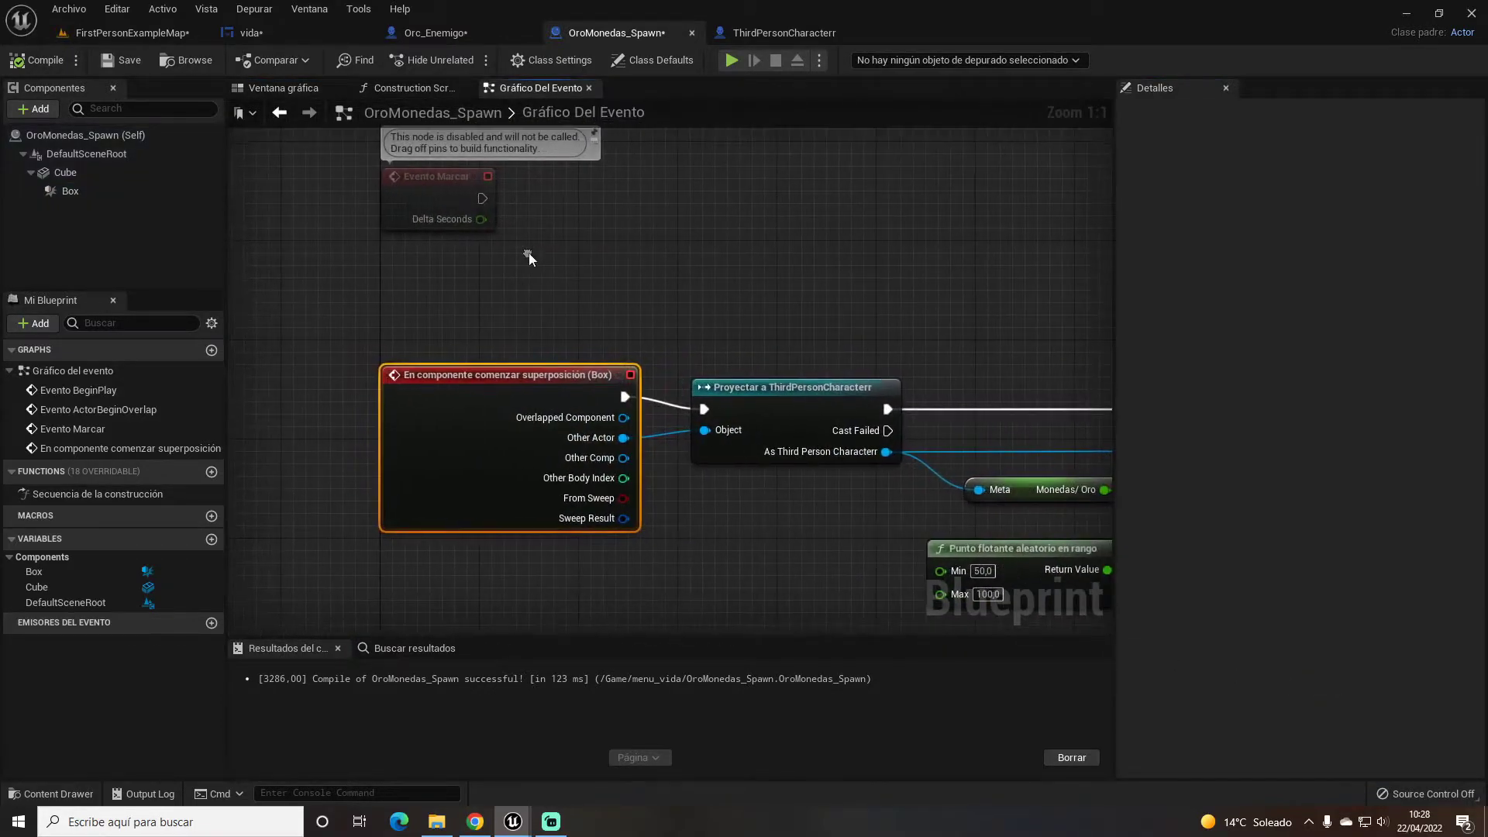
Step: Pan along the coin graph and inspect the Random Float in Range node's Max value
{"action": "right_click_drag", "start_coordinate": [662, 324], "coordinate": [395, 286]}
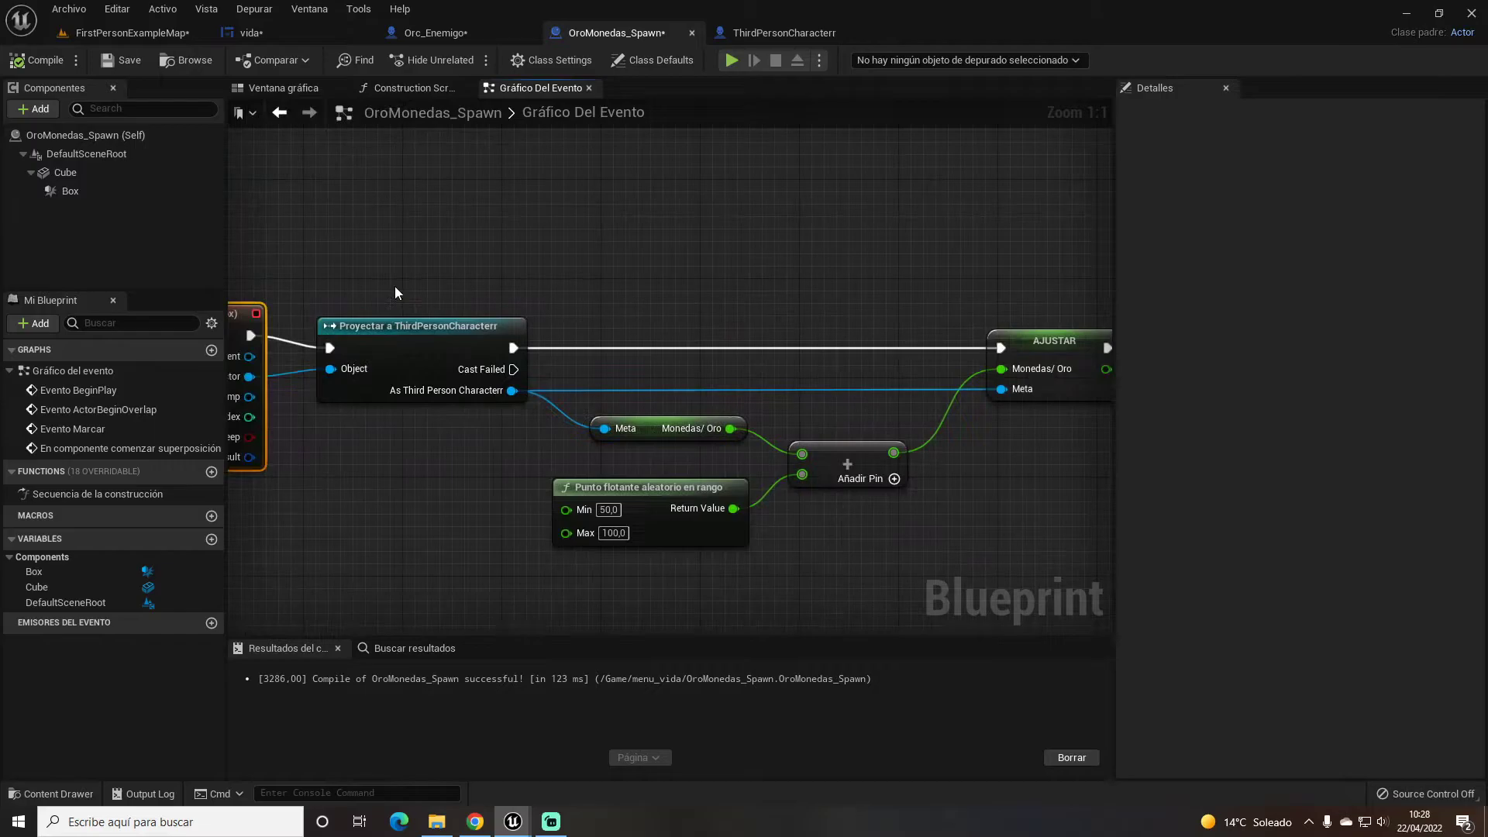
{"action": "mouse_move", "coordinate": [848, 225]}
{"action": "right_mouse_down"}
{"action": "mouse_move", "coordinate": [722, 276]}
{"action": "mouse_move", "coordinate": [832, 247]}
{"action": "right_mouse_up"}
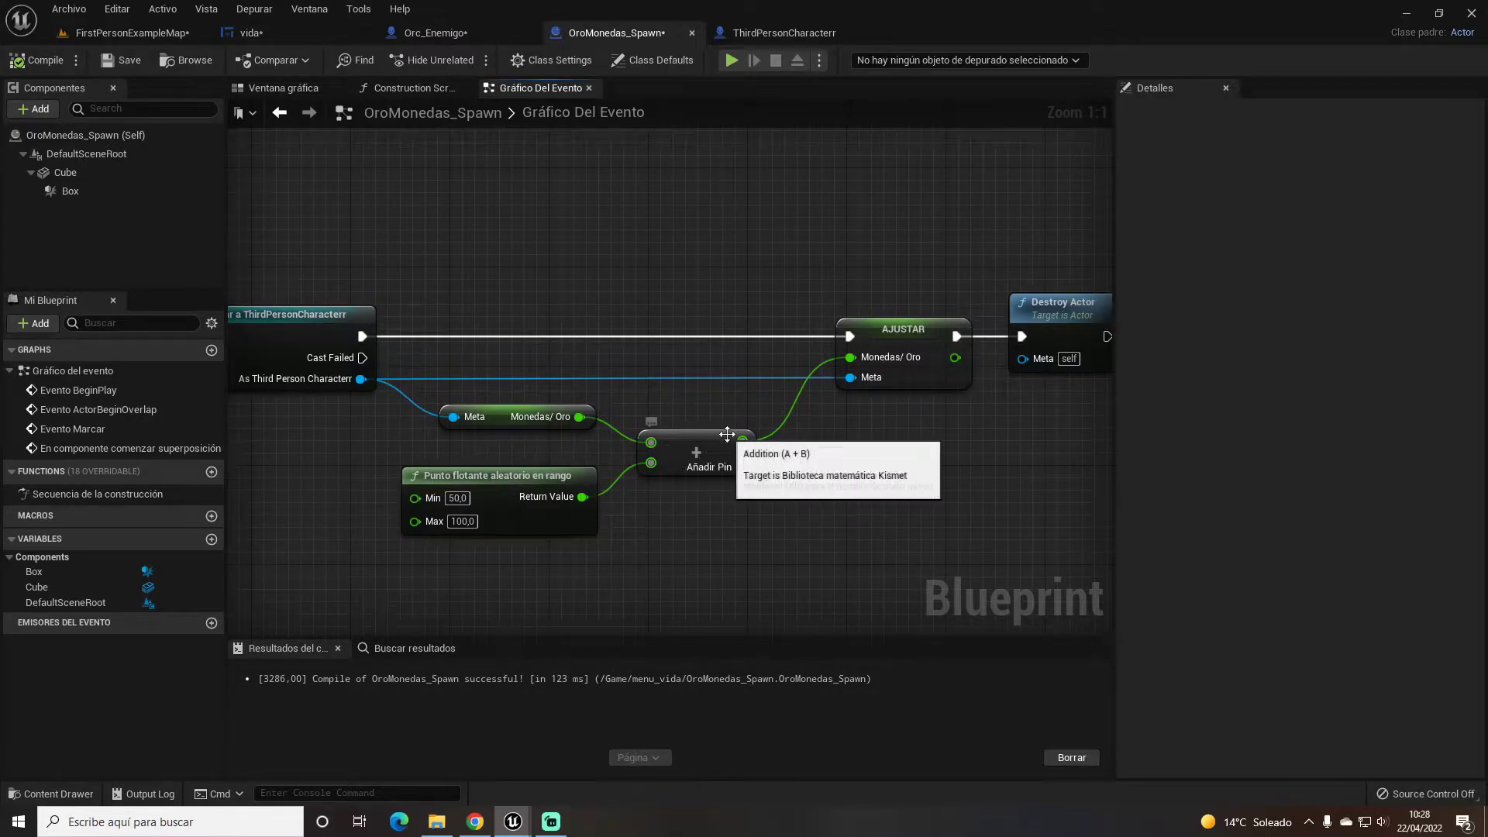
{"action": "left_click", "coordinate": [421, 486]}
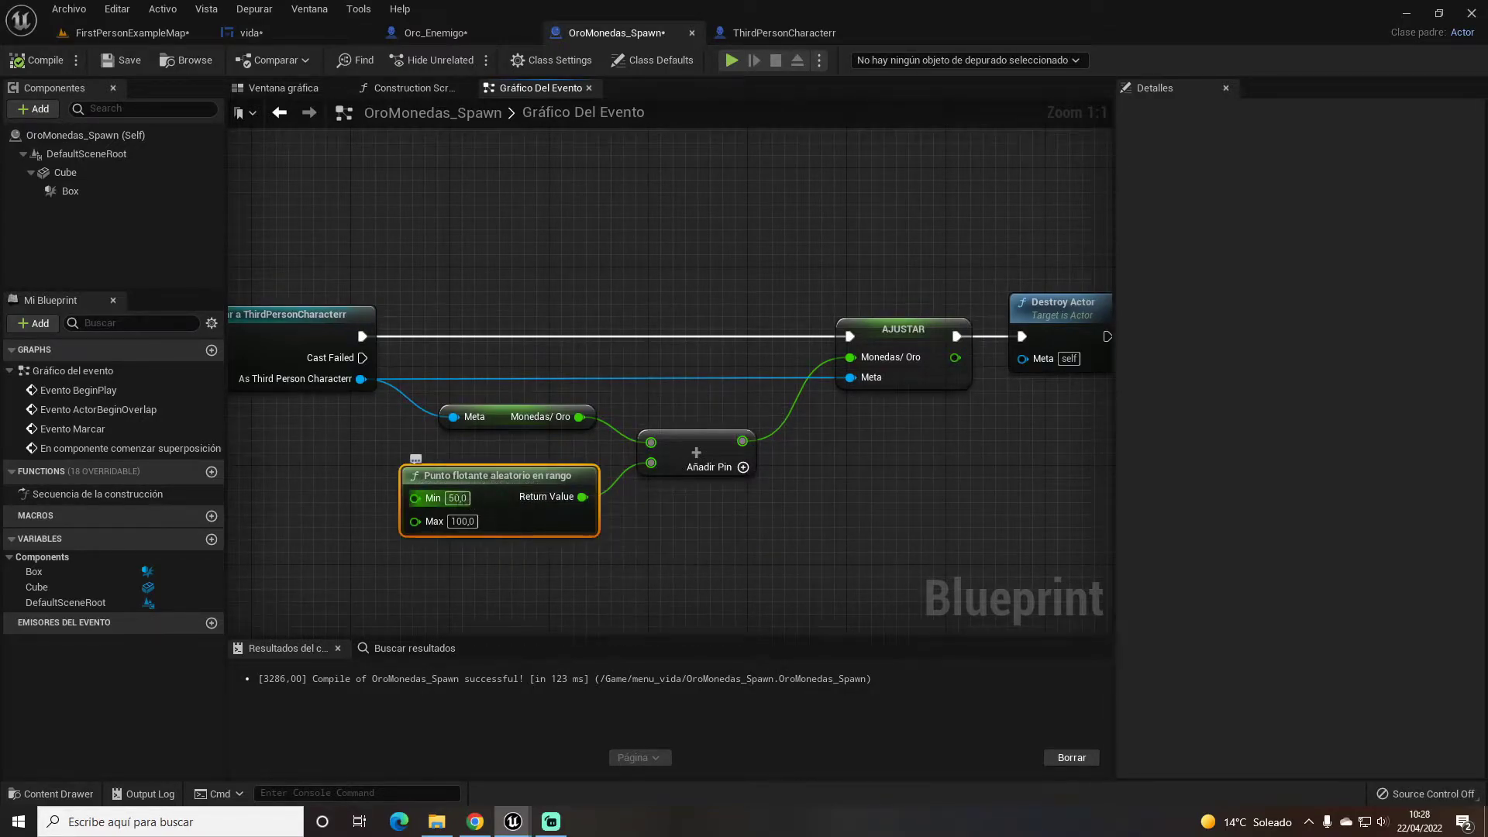
{"action": "left_click", "coordinate": [466, 521]}
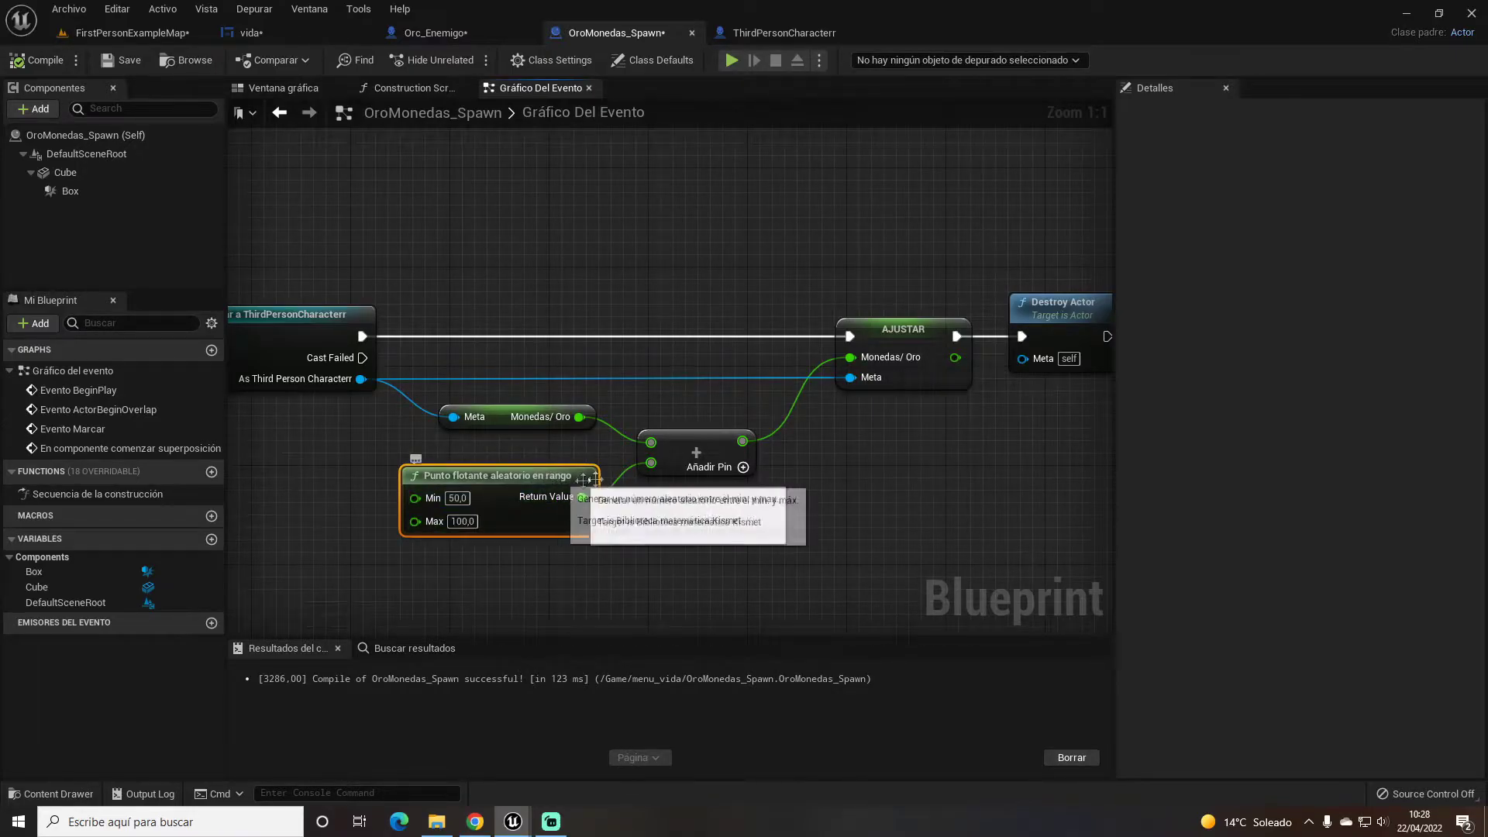
Step: Rewire the random float's Return Value into the Add node's B pin, then open Orc_Enemigo
{"action": "left_click", "coordinate": [651, 463], "text": "alt"}
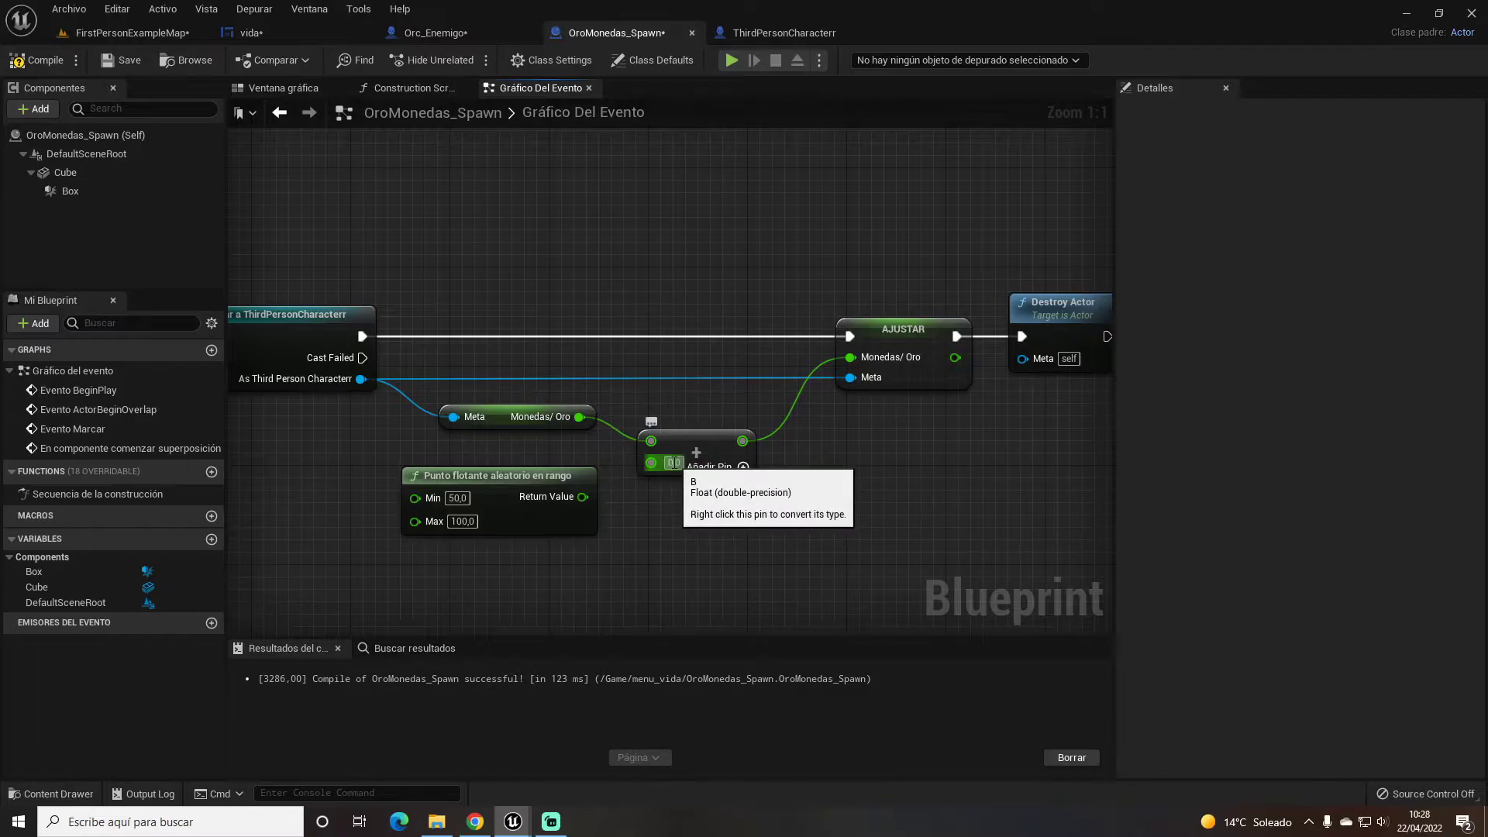
{"action": "left_click_drag", "start_coordinate": [582, 496], "coordinate": [659, 465]}
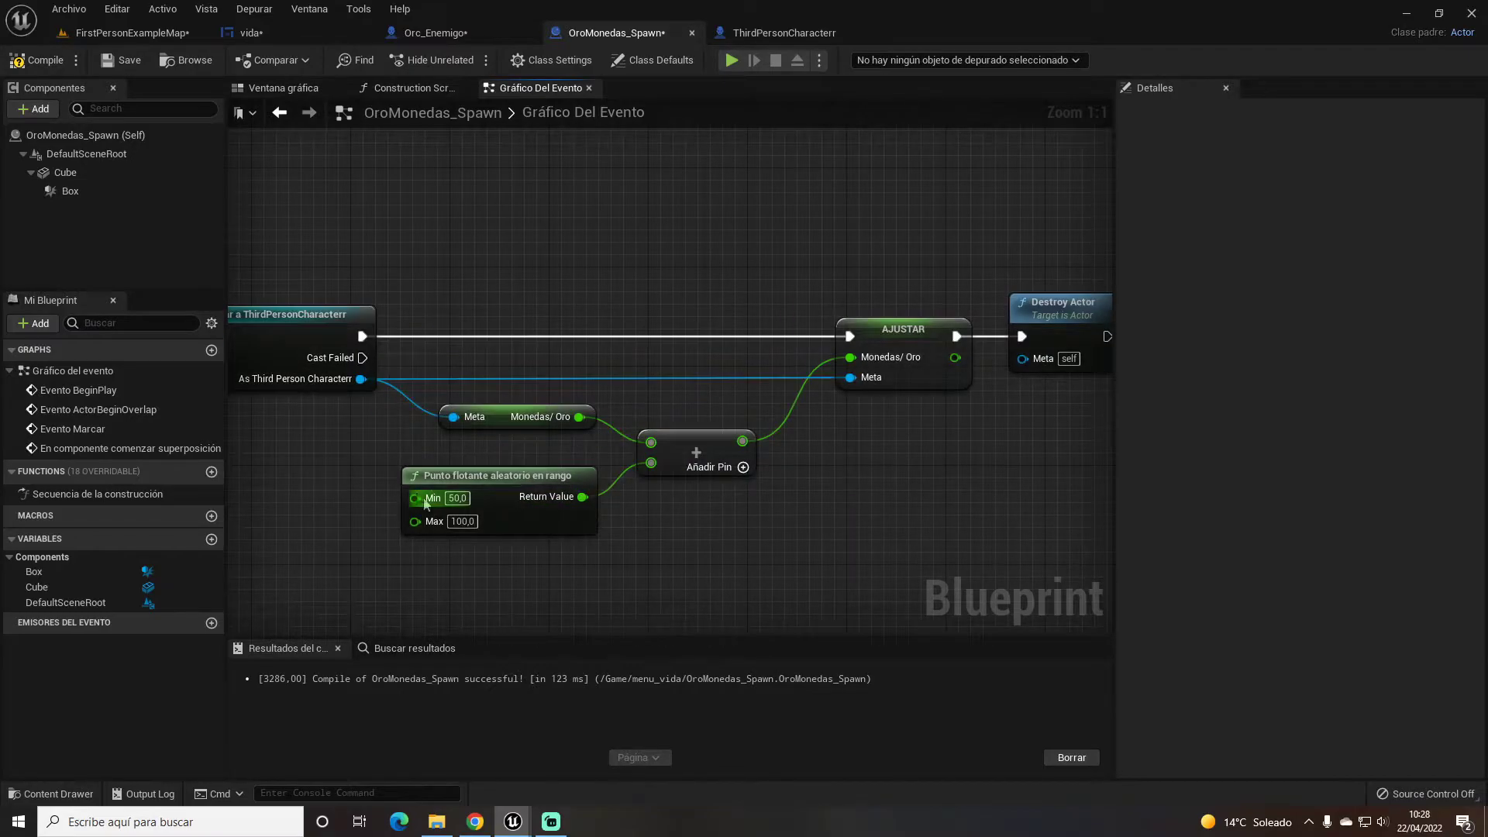
{"action": "right_click_drag", "start_coordinate": [1078, 338], "coordinate": [980, 349]}
{"action": "left_click", "coordinate": [981, 349]}
{"action": "left_click_drag", "start_coordinate": [918, 463], "coordinate": [974, 468]}
{"action": "left_click", "coordinate": [974, 468]}
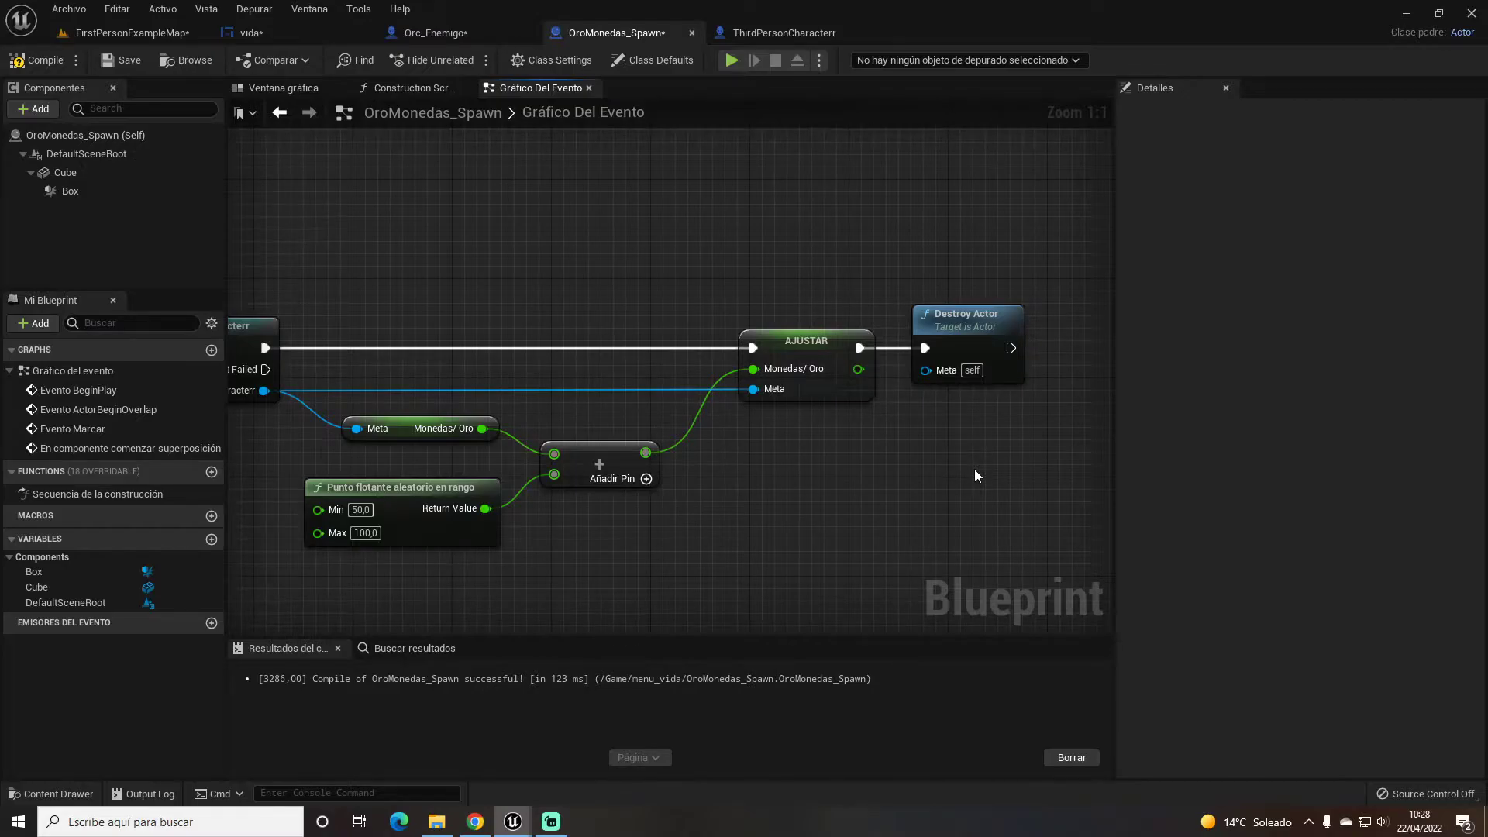
{"action": "right_click_drag", "start_coordinate": [822, 308], "coordinate": [876, 234]}
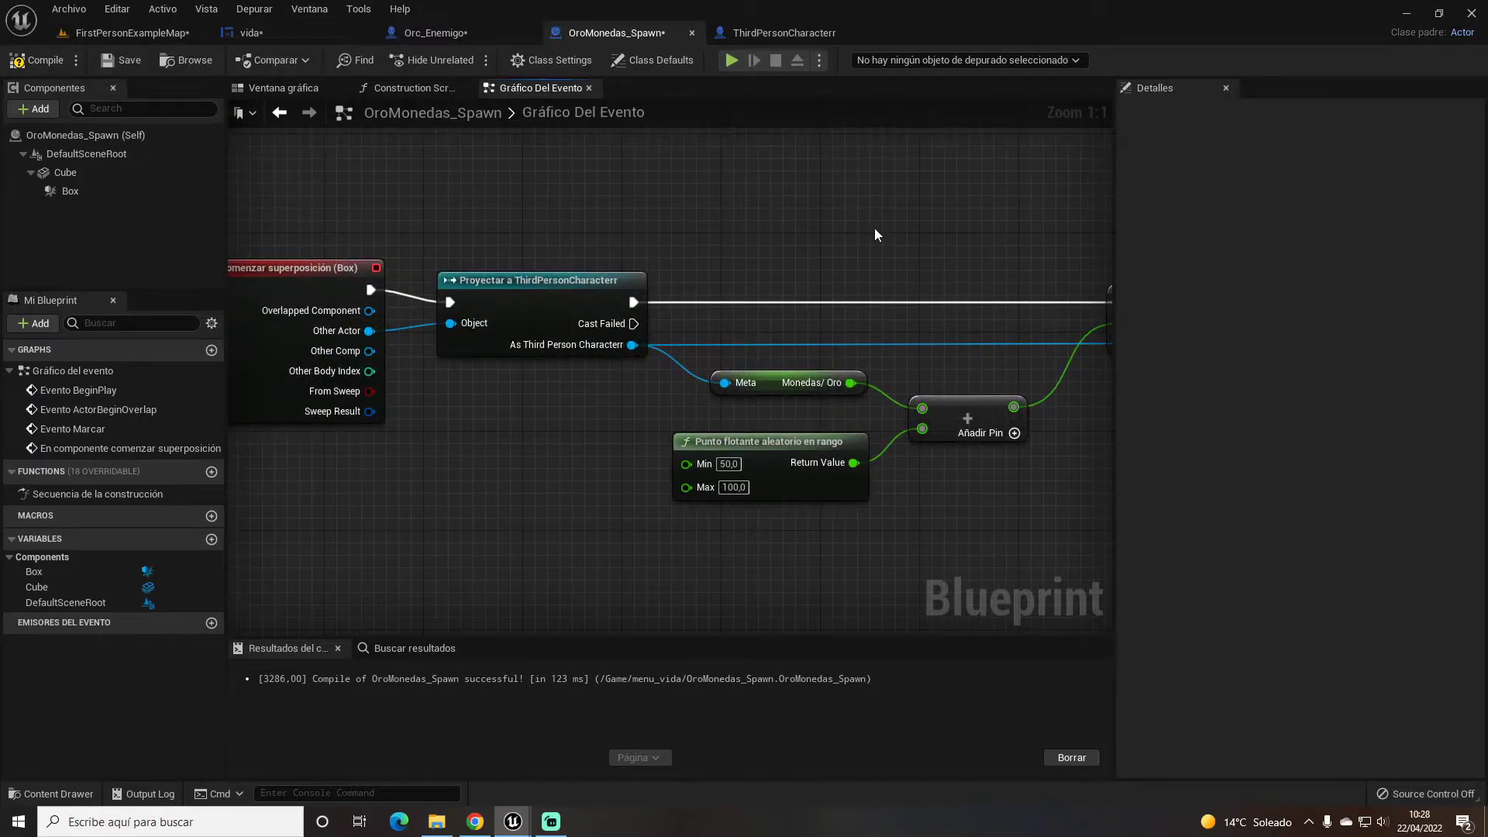
{"action": "left_click", "coordinate": [431, 34]}
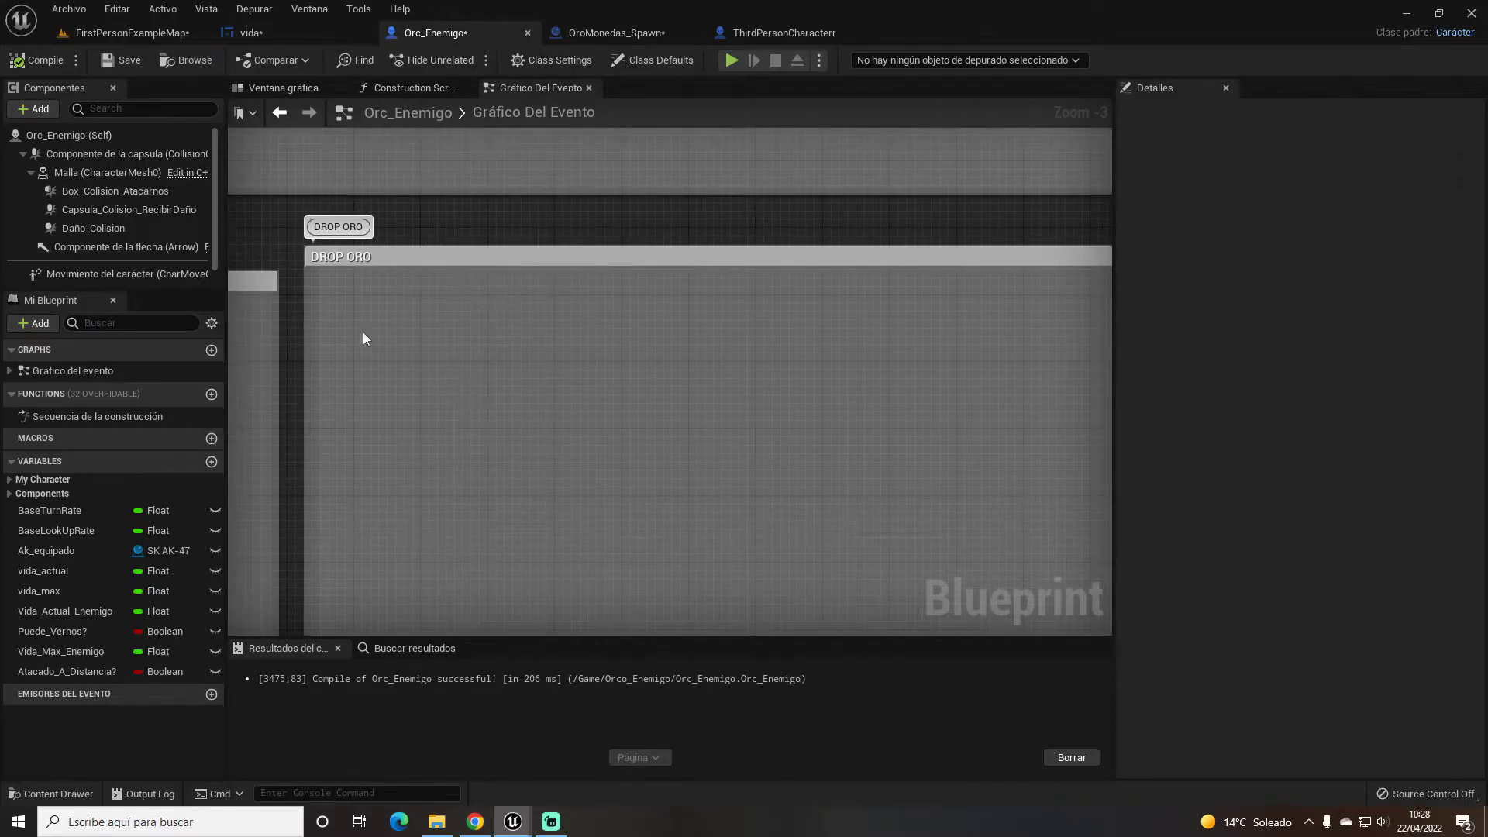
Step: Create the DROP ORO/MONEDAS custom event and position it within the DROP ORO comment
{"action": "right_click", "coordinate": [340, 313]}
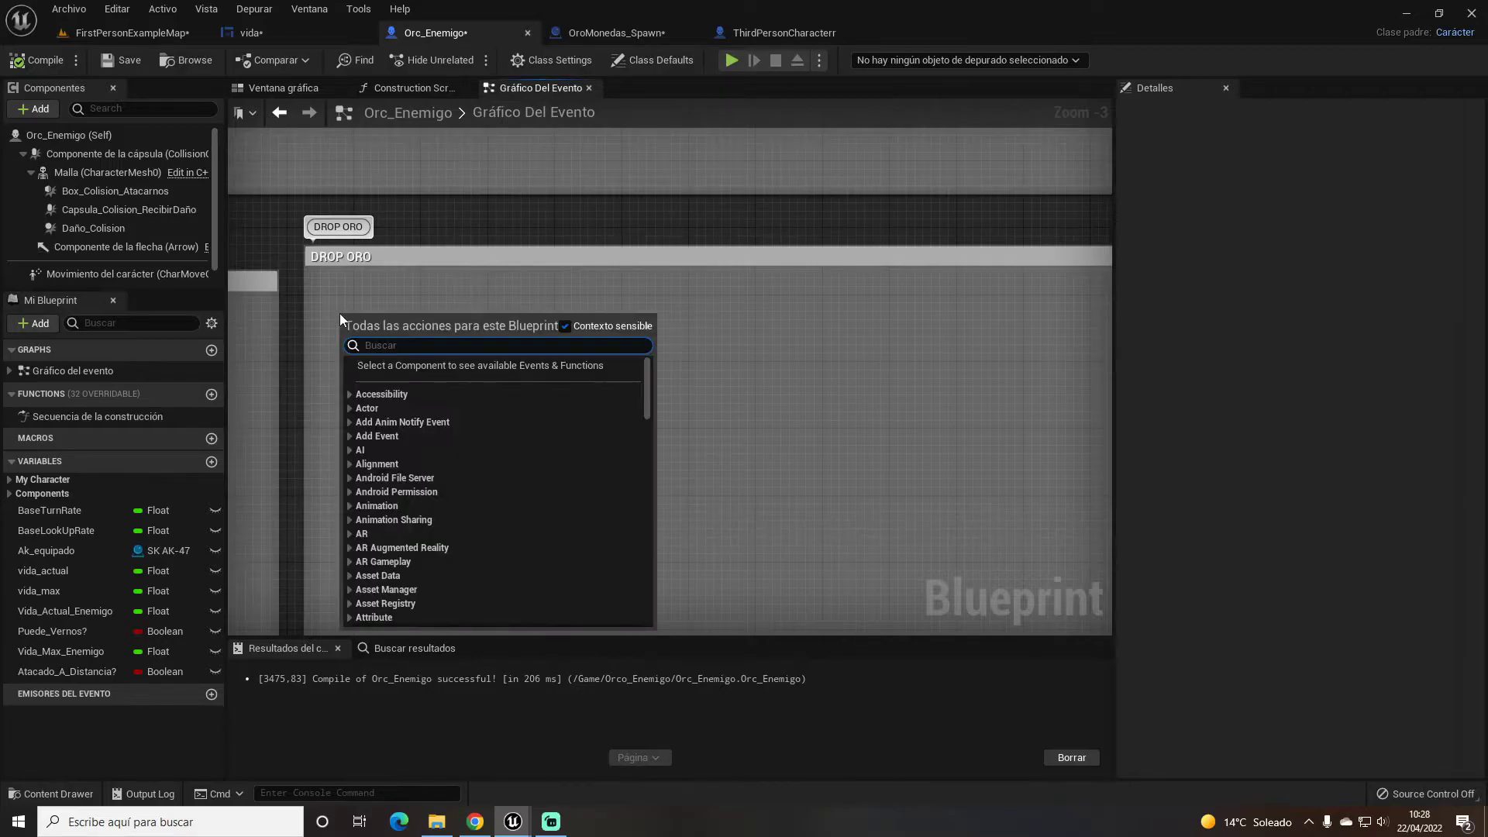
{"action": "key", "text": "Escape"}
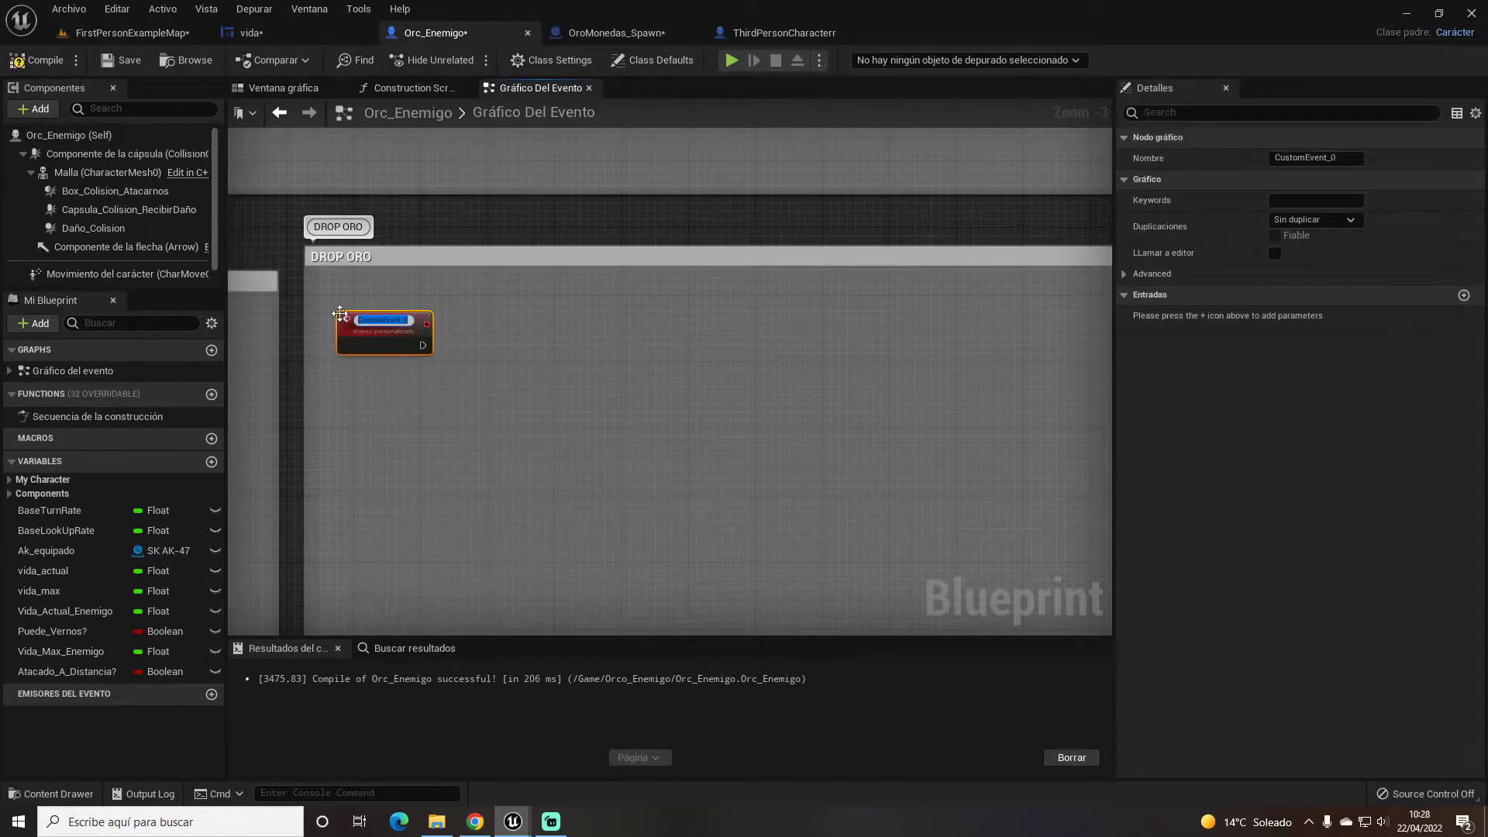
{"action": "type", "text": "CROP"}
{"action": "key", "text": "BackSpace"}
{"action": "key", "text": "BackSpace"}
{"action": "key", "text": "BackSpace"}
{"action": "type", "text": "DROP ORO/MONEDAS"}
{"action": "key", "text": "Return"}
{"action": "scroll", "coordinate": [450, 320], "scroll_direction": "up", "scroll_amount": 3}
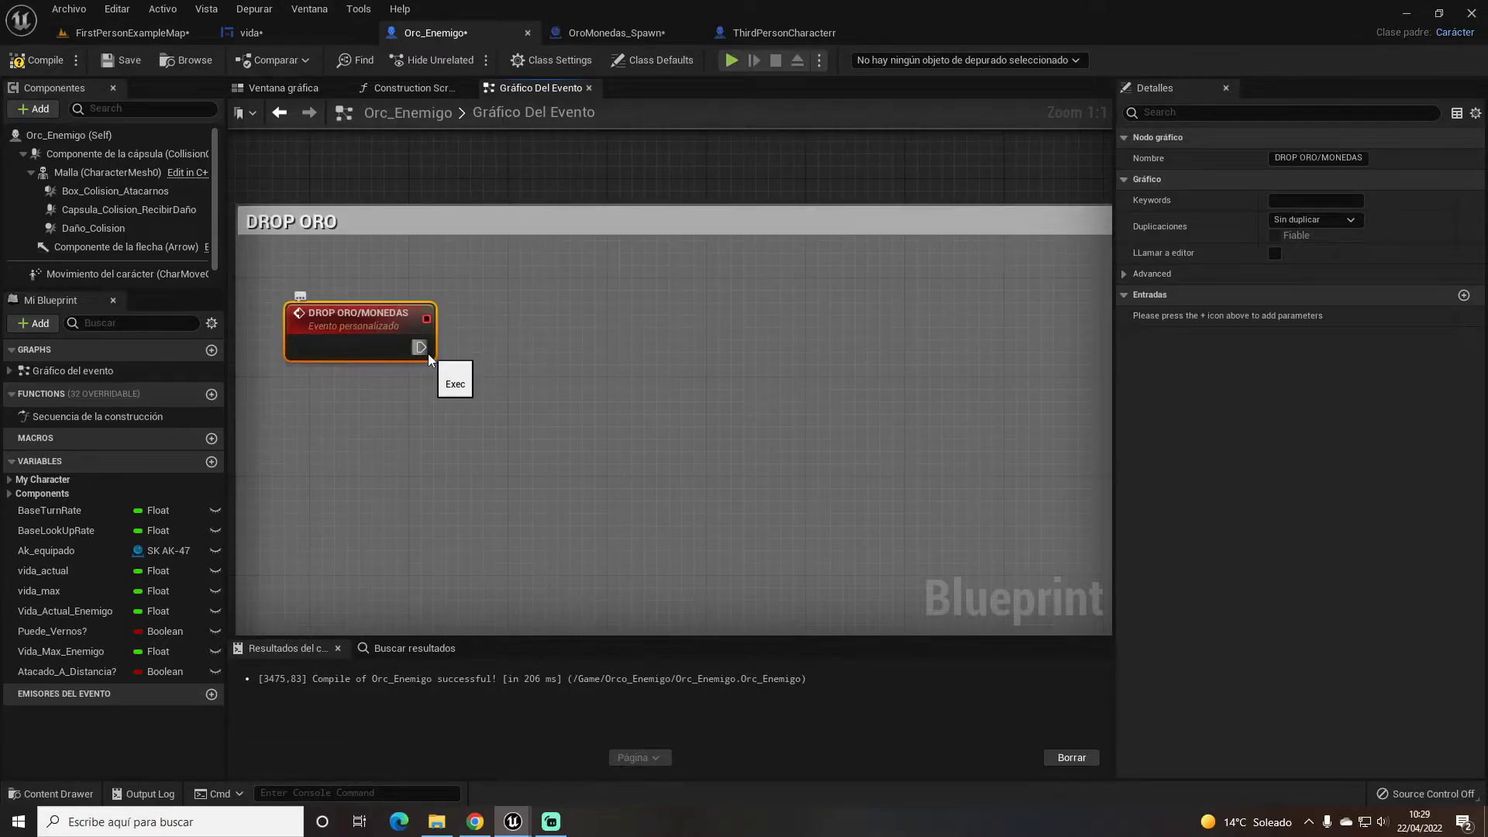
{"action": "left_click_drag", "start_coordinate": [356, 313], "coordinate": [320, 388]}
{"action": "right_click_drag", "start_coordinate": [320, 389], "coordinate": [359, 347]}
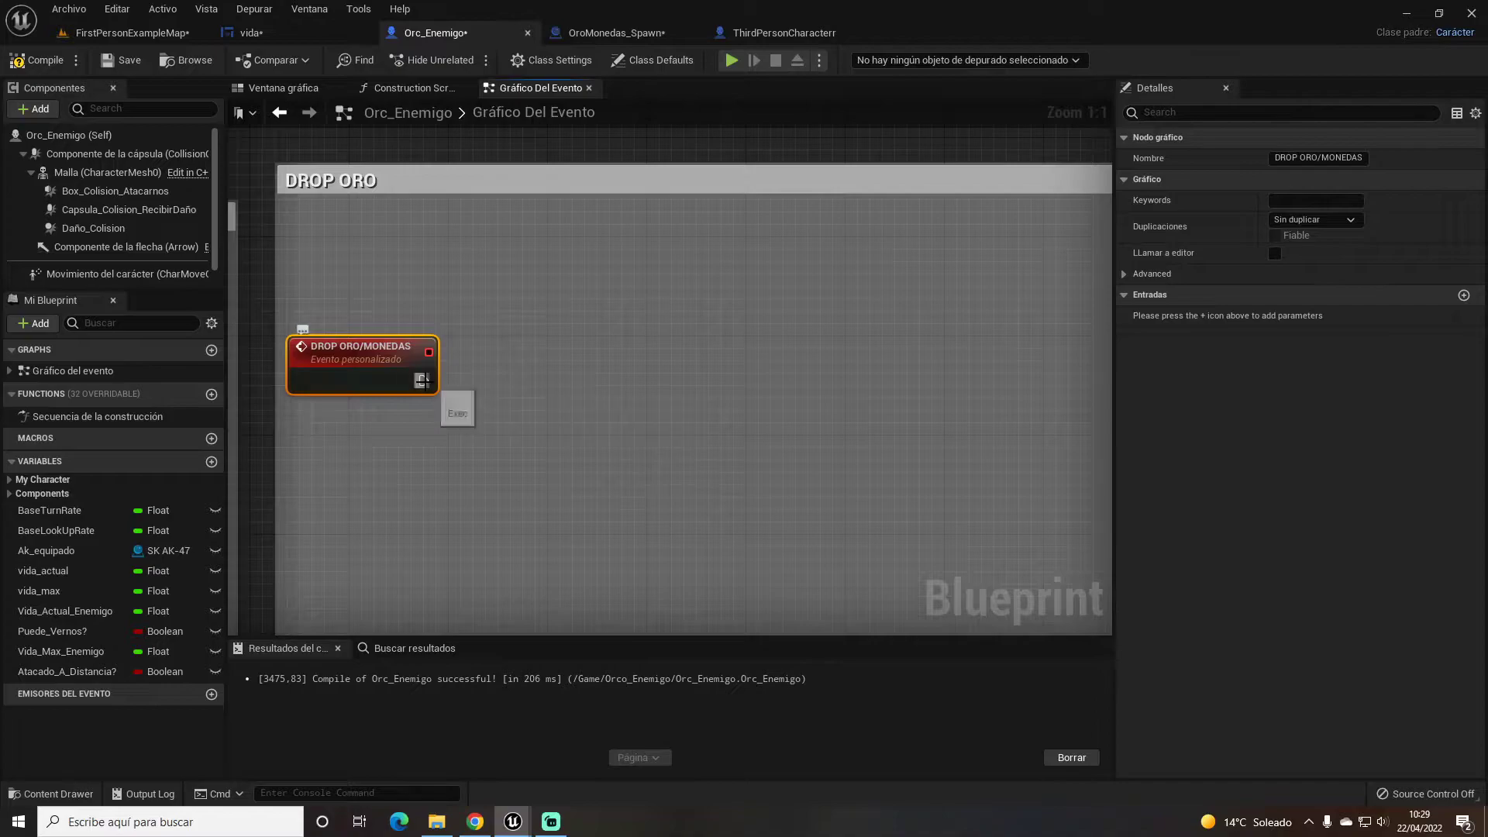
{"action": "left_click_drag", "start_coordinate": [423, 380], "coordinate": [574, 346]}
Step: Add a Line Trace By Channel after the event, with Get Actor Location as its Start
{"action": "type", "text": "LINE TR"}
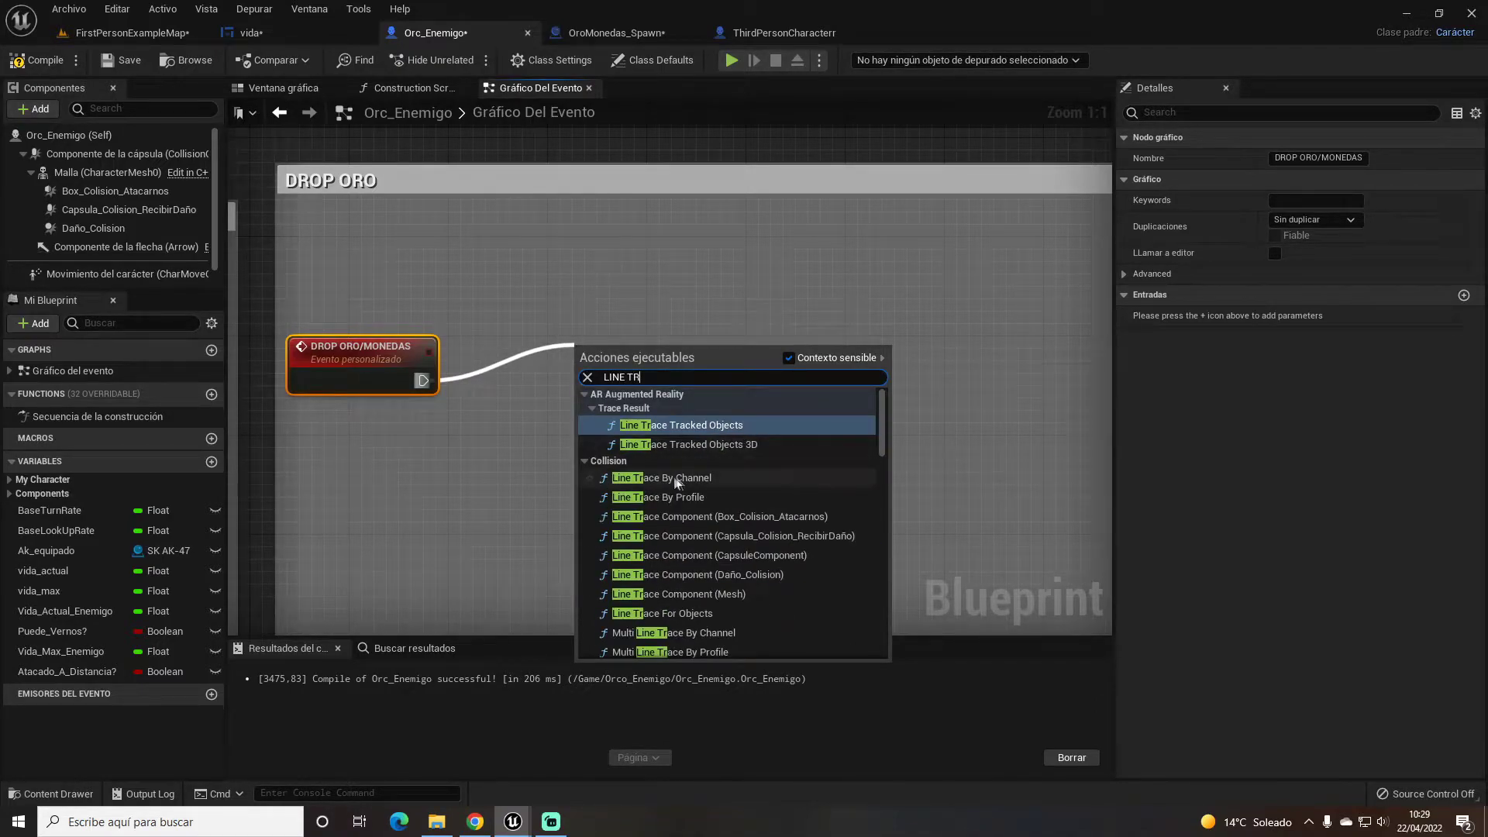
{"action": "left_click", "coordinate": [677, 479]}
{"action": "left_click_drag", "start_coordinate": [620, 358], "coordinate": [682, 296]}
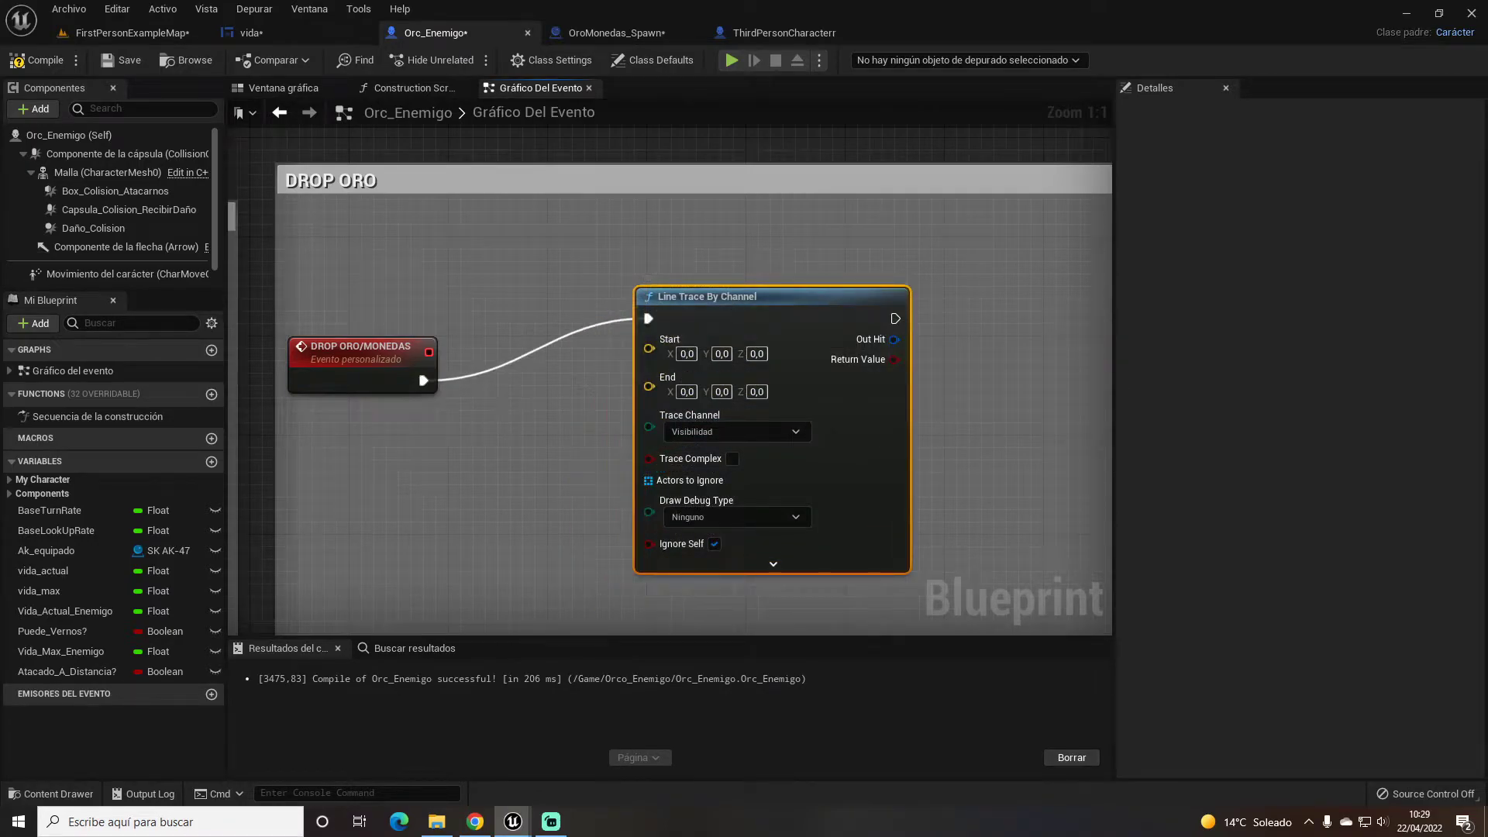
{"action": "right_click_drag", "start_coordinate": [491, 423], "coordinate": [555, 387]}
{"action": "left_click_drag", "start_coordinate": [712, 312], "coordinate": [427, 419]}
{"action": "type", "text": "get a"}
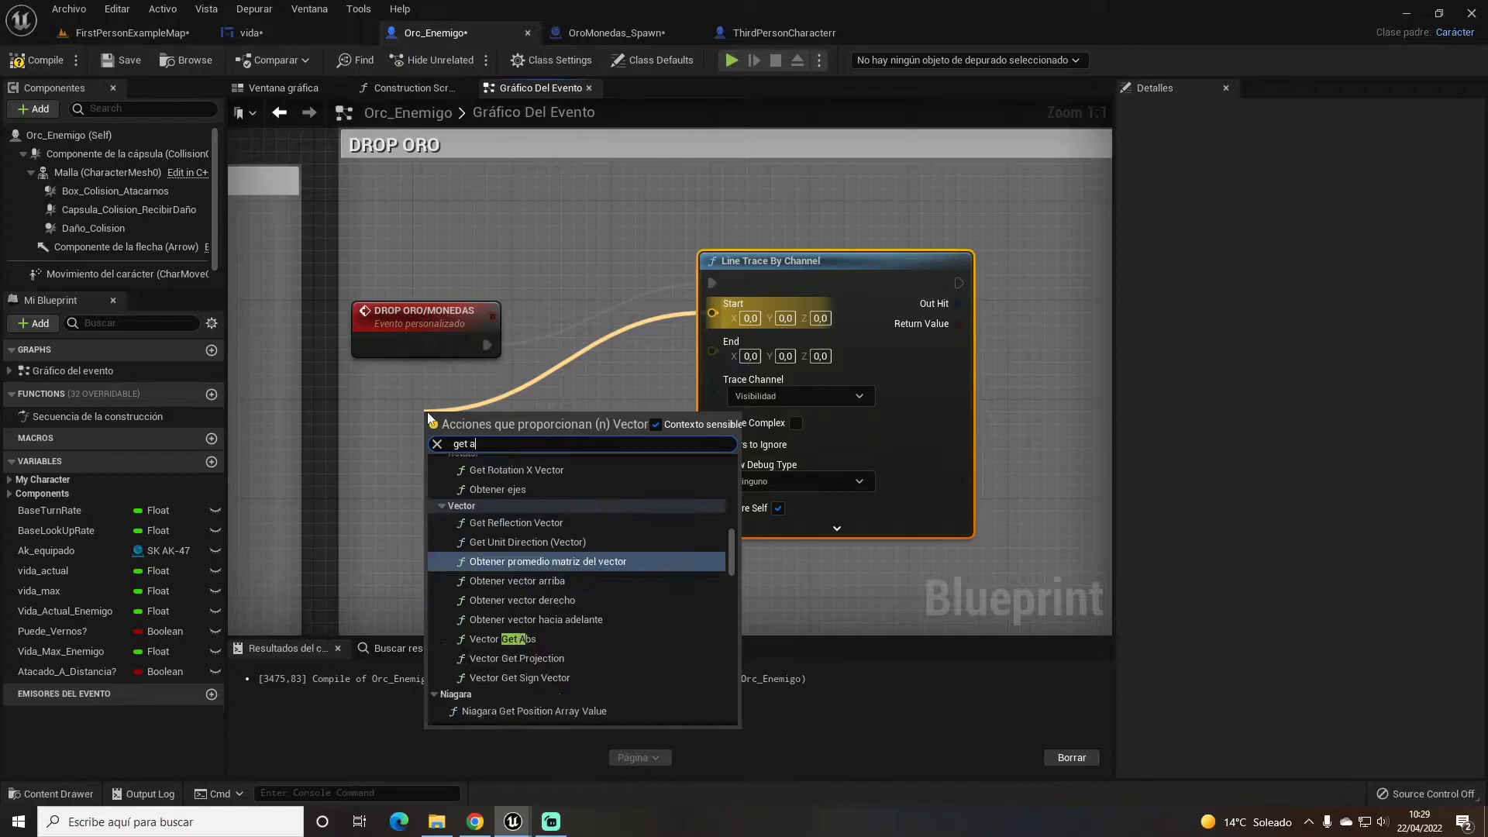
{"action": "type", "text": "ctor"}
{"action": "key", "text": "Down"}
{"action": "key", "text": "Down"}
{"action": "key", "text": "Down"}
{"action": "key", "text": "Return"}
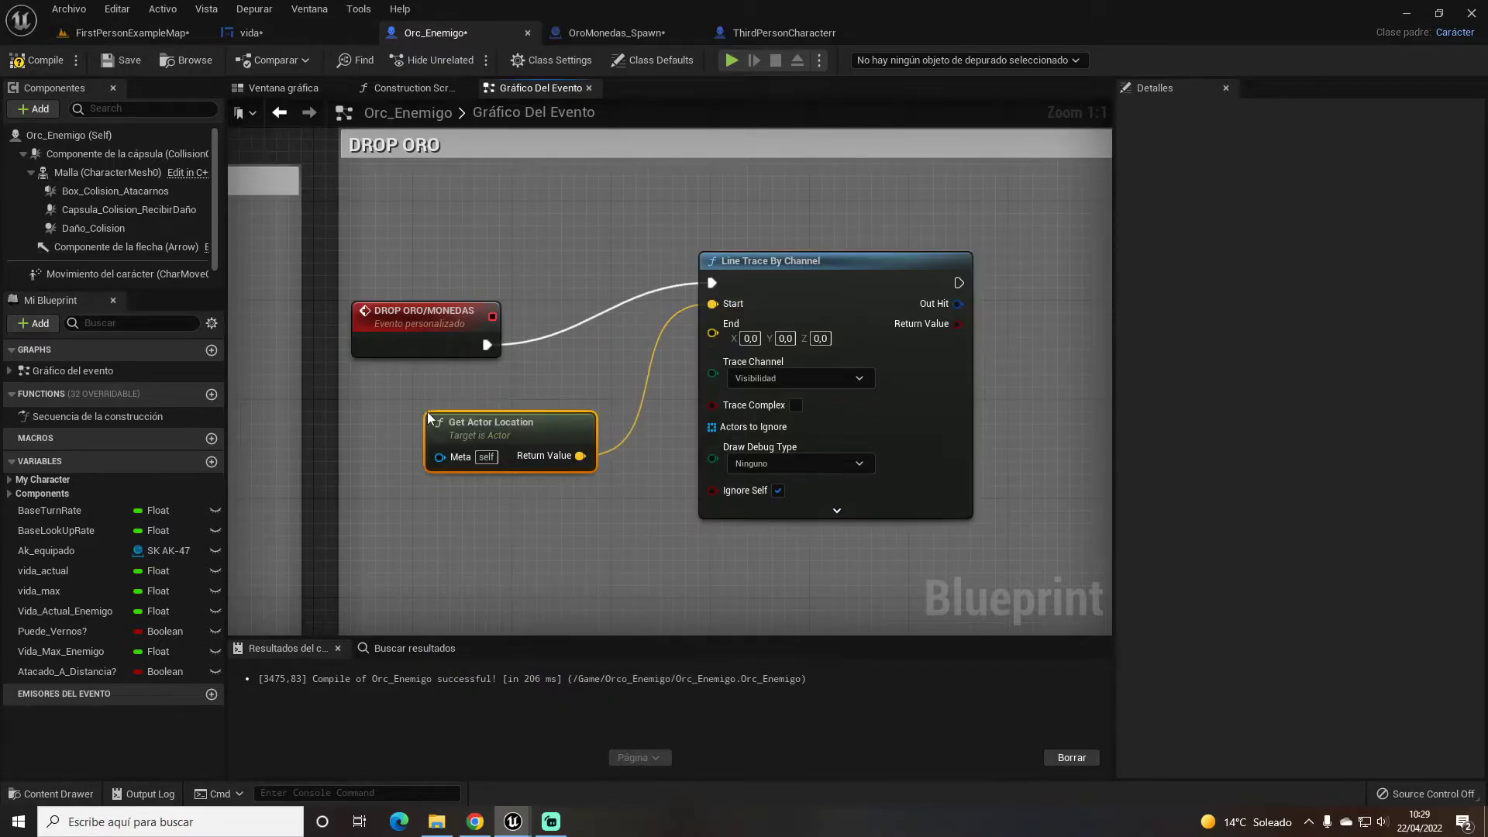
Step: Add a vector add node offsetting the actor location by Z 200
{"action": "mouse_move", "coordinate": [401, 420]}
{"action": "left_mouse_down"}
{"action": "mouse_move", "coordinate": [451, 407]}
{"action": "mouse_move", "coordinate": [546, 527]}
{"action": "left_mouse_up"}
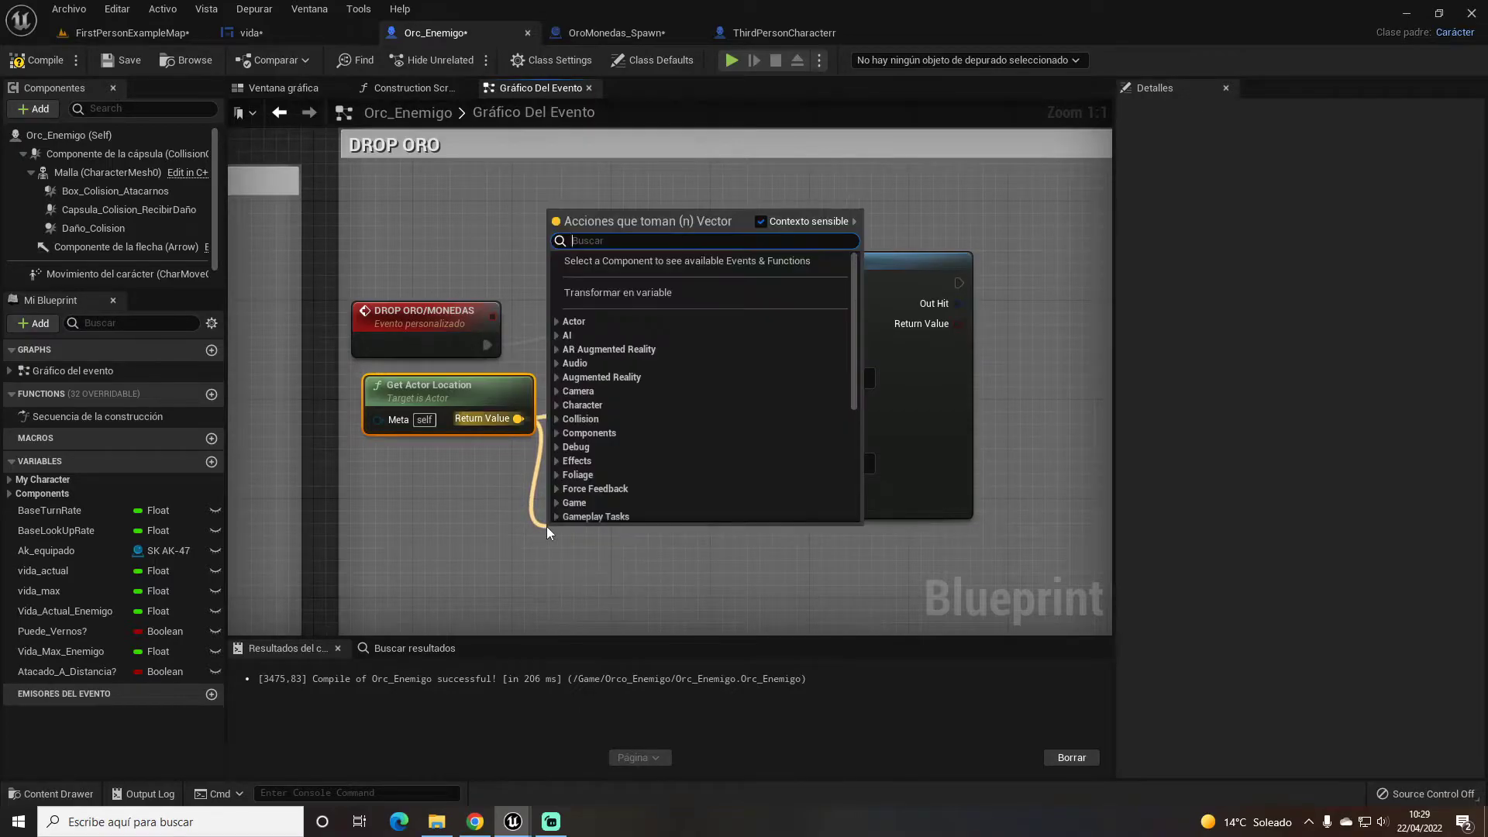
{"action": "type", "text": "+"}
{"action": "key", "text": "Return"}
{"action": "left_click_drag", "start_coordinate": [841, 279], "coordinate": [928, 254]}
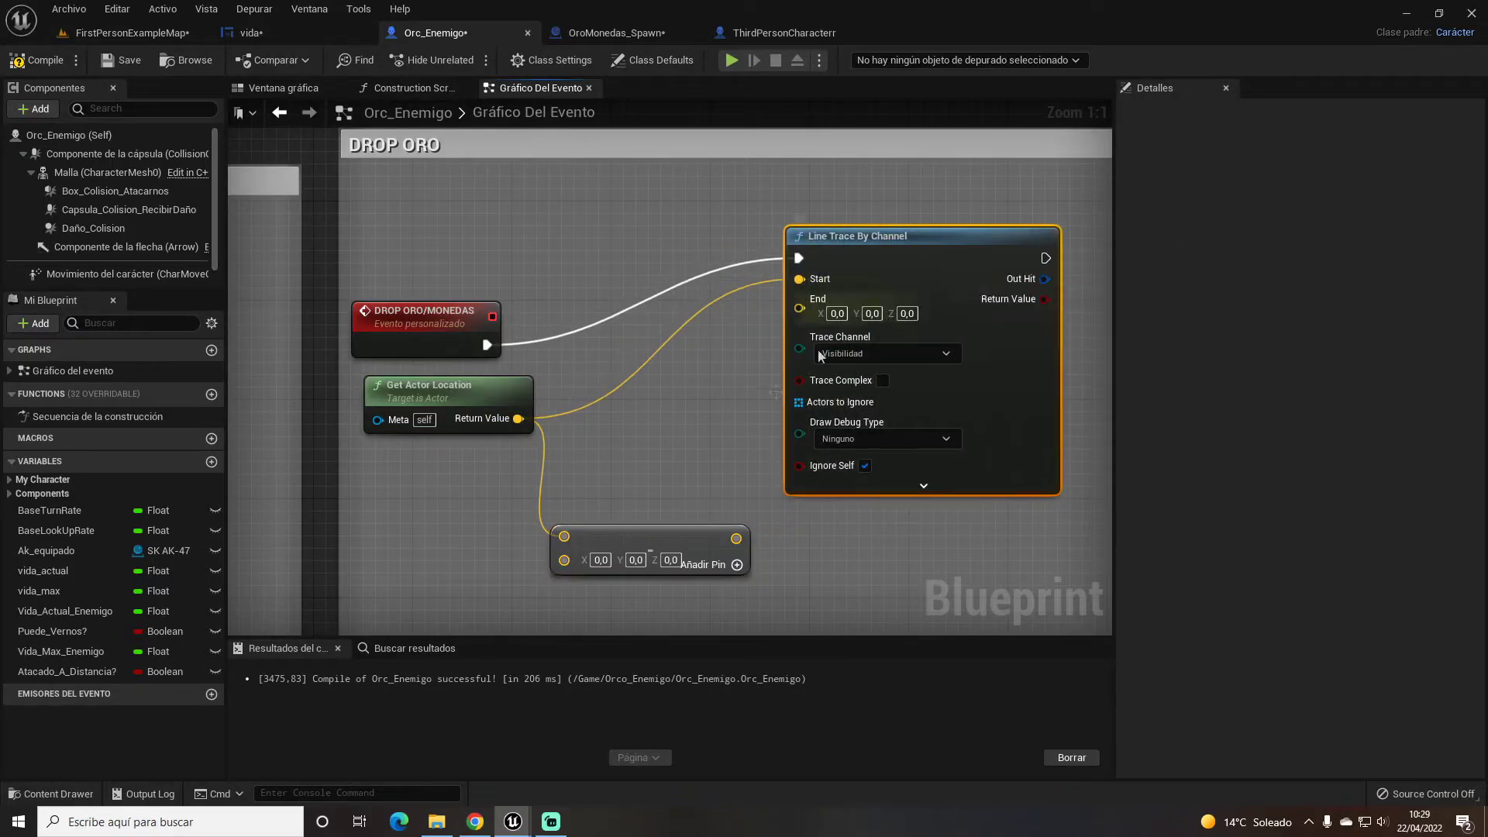
{"action": "left_click_drag", "start_coordinate": [654, 564], "coordinate": [667, 527]}
{"action": "left_click", "coordinate": [685, 524]}
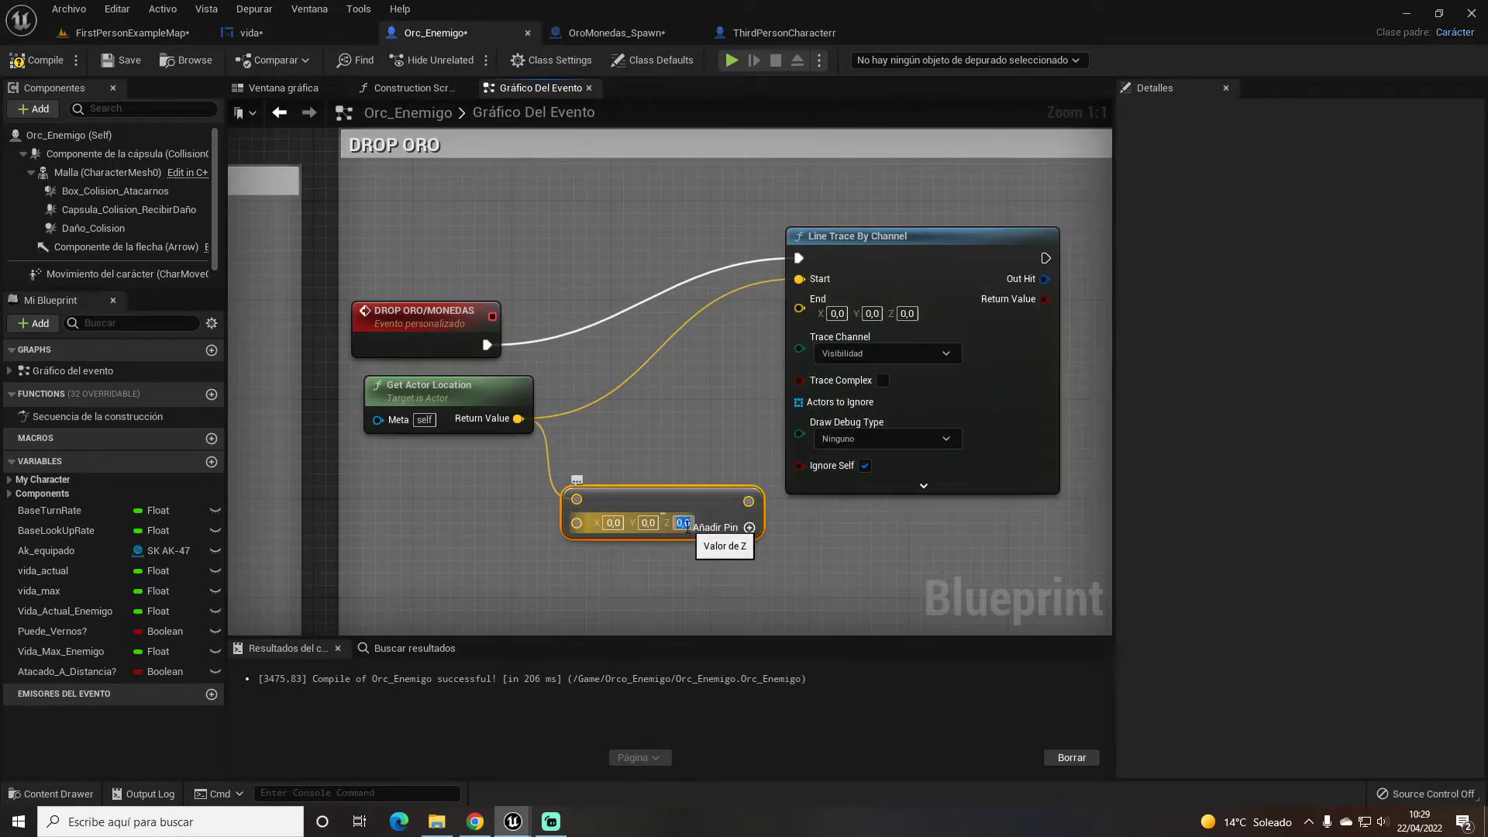
{"action": "type", "text": "200"}
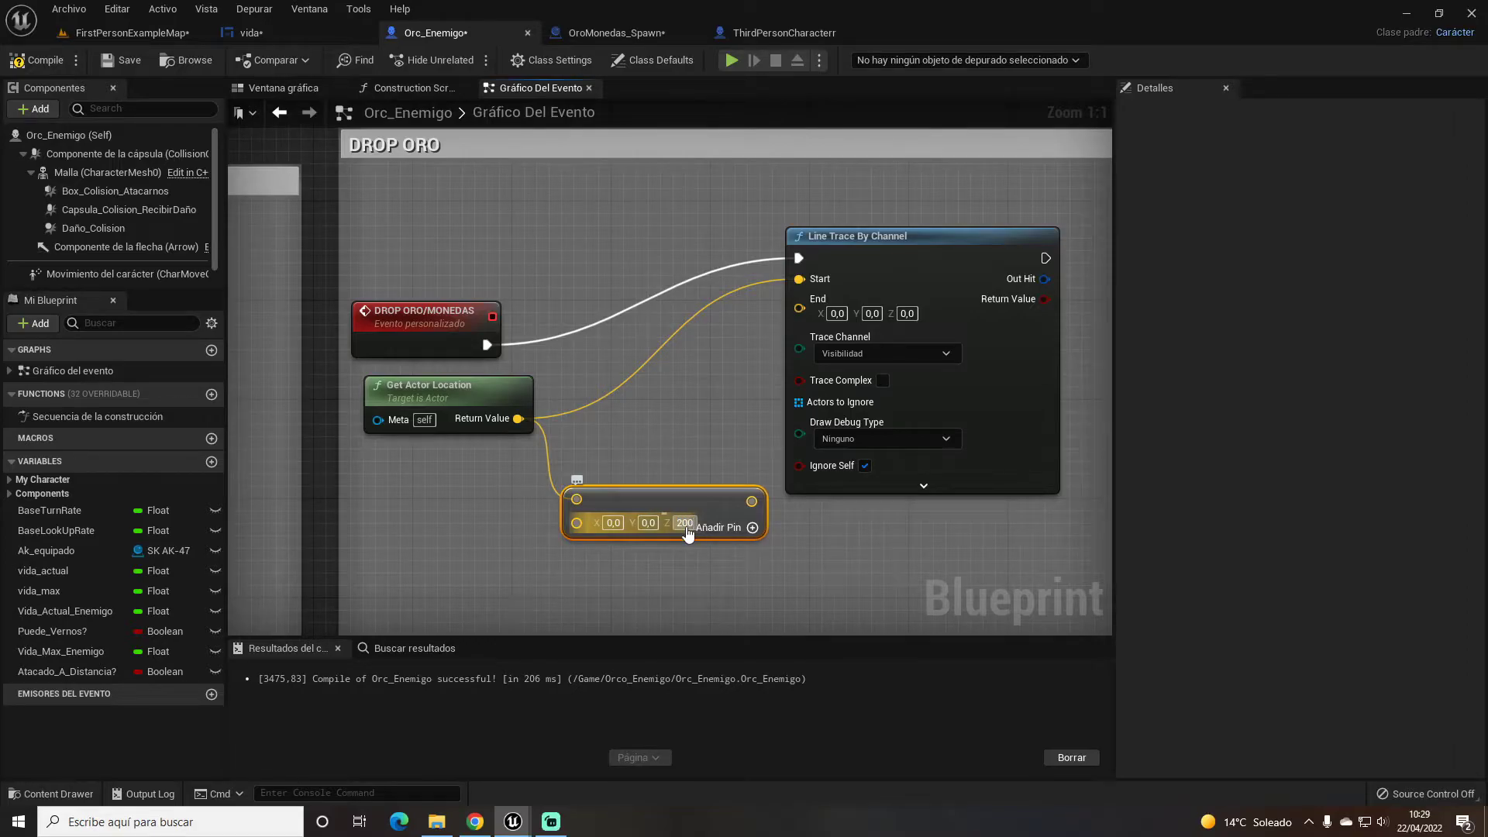
{"action": "key", "text": "Return"}
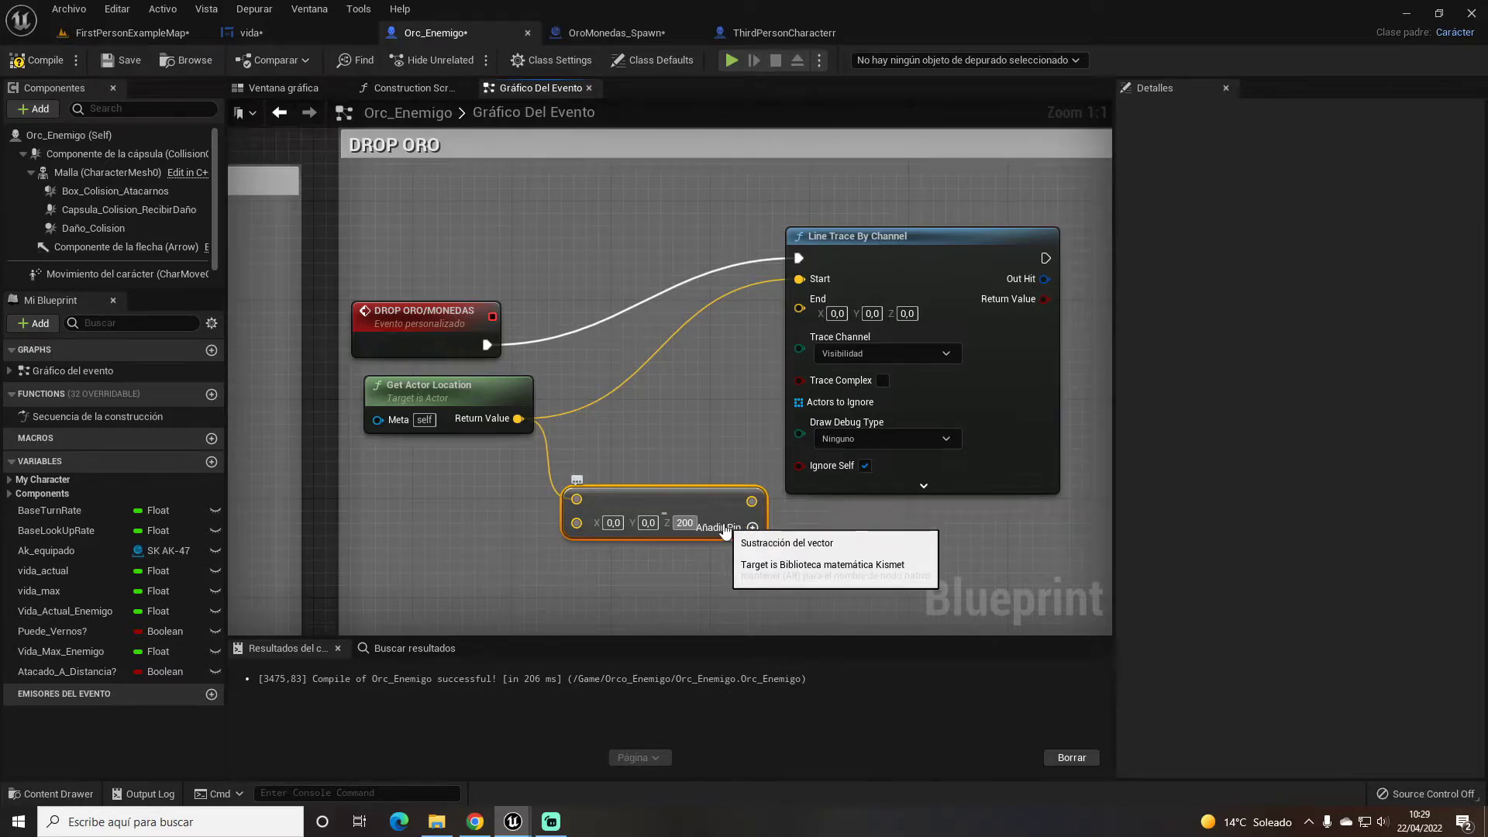
Step: Wire the offset vector into the trace's End input and tidy the graph
{"action": "left_click_drag", "start_coordinate": [752, 502], "coordinate": [802, 310]}
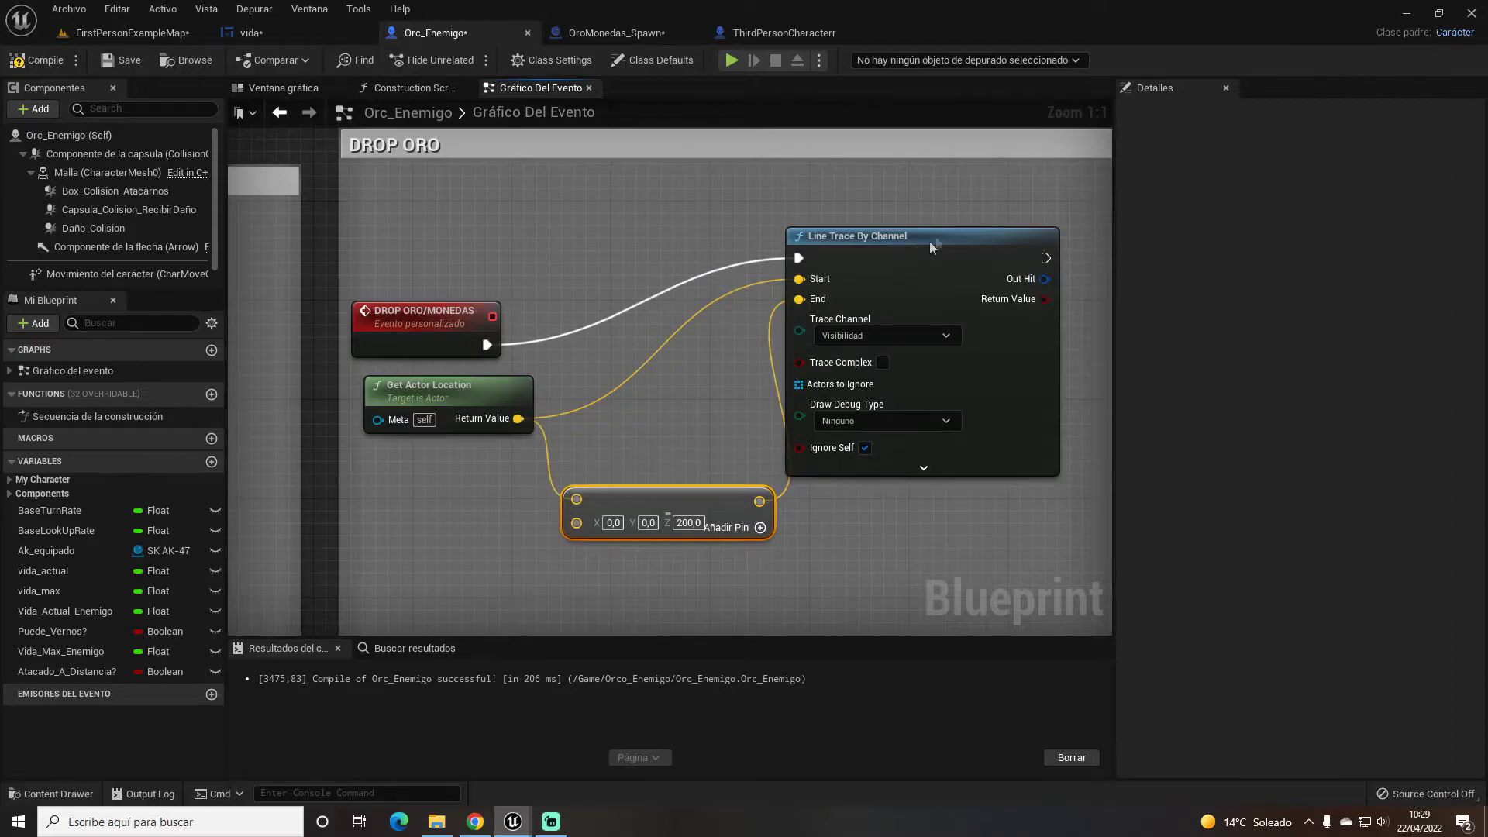
{"action": "left_click_drag", "start_coordinate": [929, 240], "coordinate": [952, 225]}
{"action": "right_click_drag", "start_coordinate": [704, 361], "coordinate": [566, 375]}
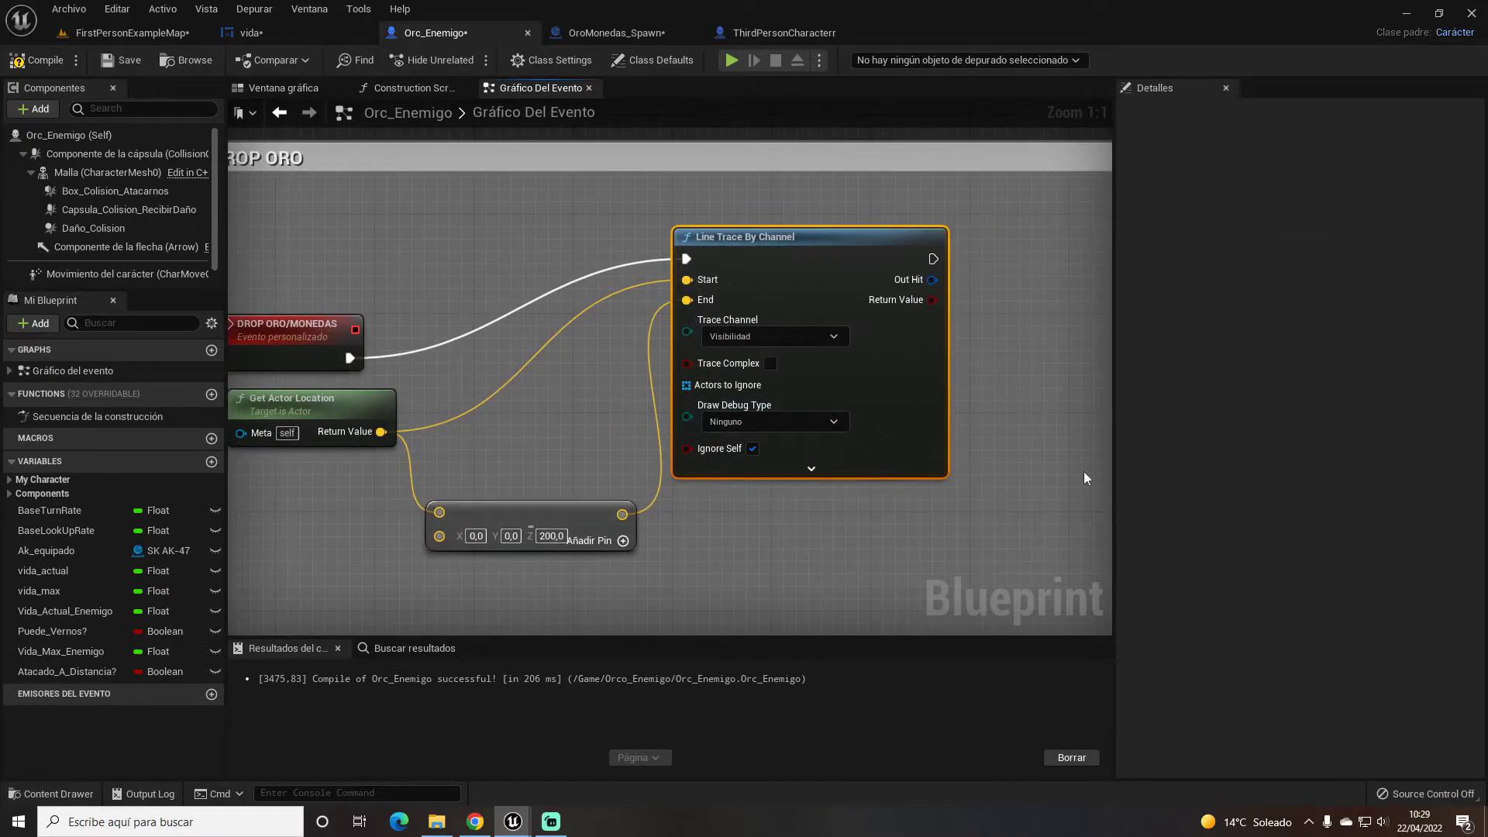
{"action": "right_click_drag", "start_coordinate": [1082, 446], "coordinate": [1053, 450]}
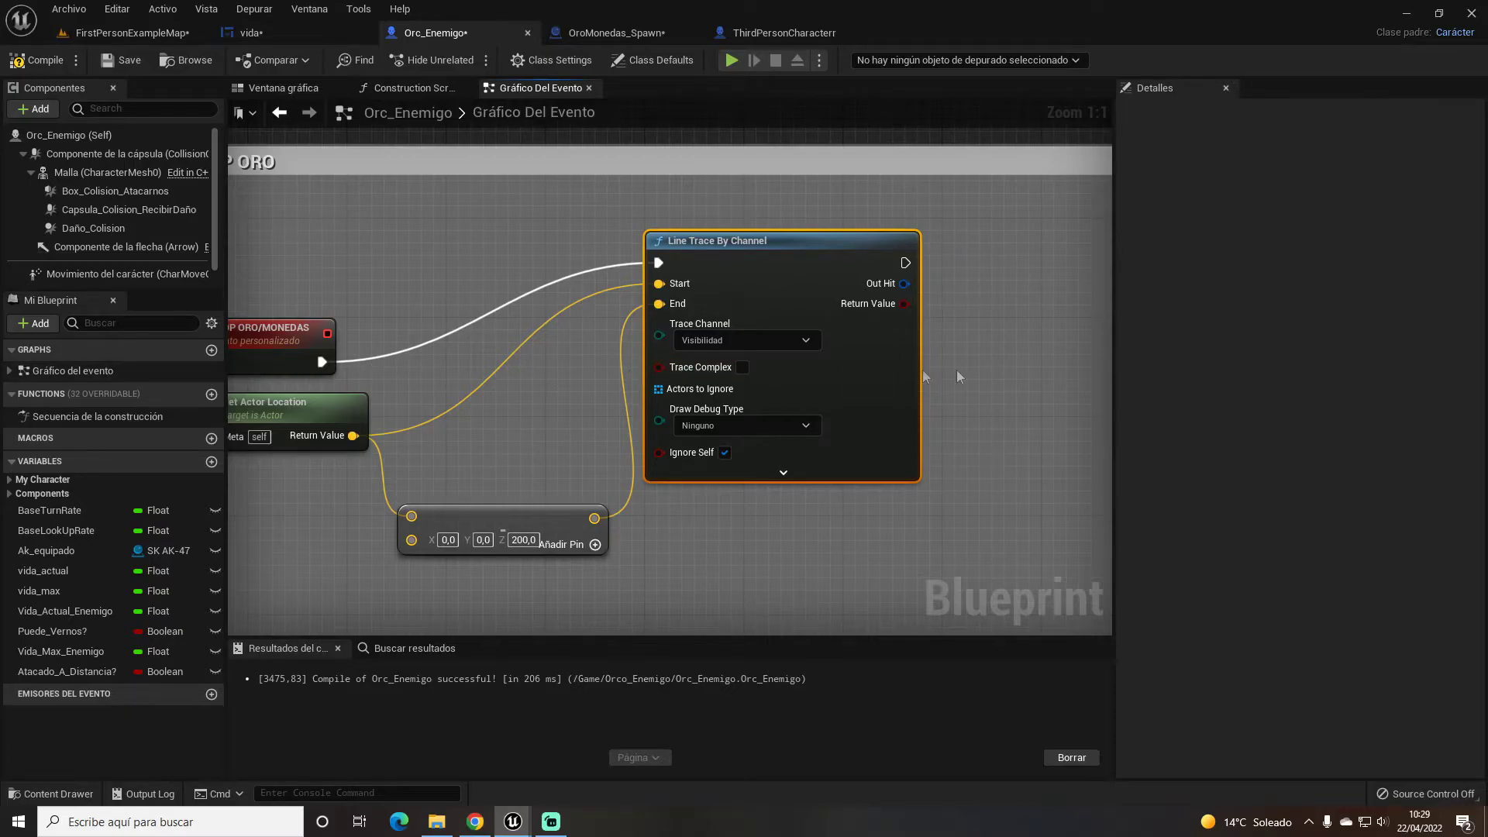
{"action": "right_click_drag", "start_coordinate": [923, 370], "coordinate": [671, 313]}
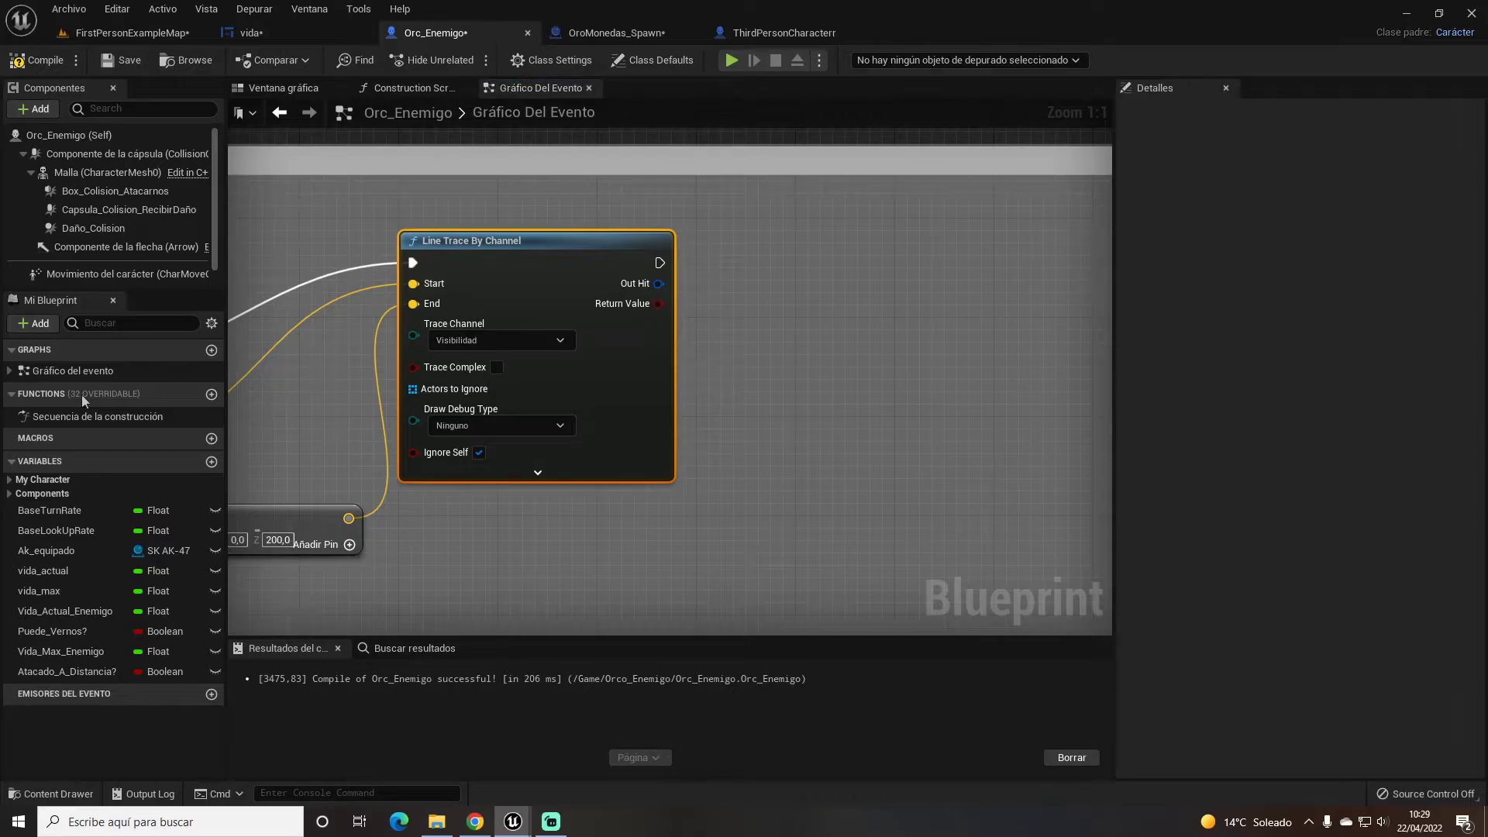
{"action": "right_click_drag", "start_coordinate": [936, 361], "coordinate": [735, 361]}
Step: Add a Spawn Actor from Class node after the line trace's execution output
{"action": "left_click_drag", "start_coordinate": [459, 261], "coordinate": [862, 288]}
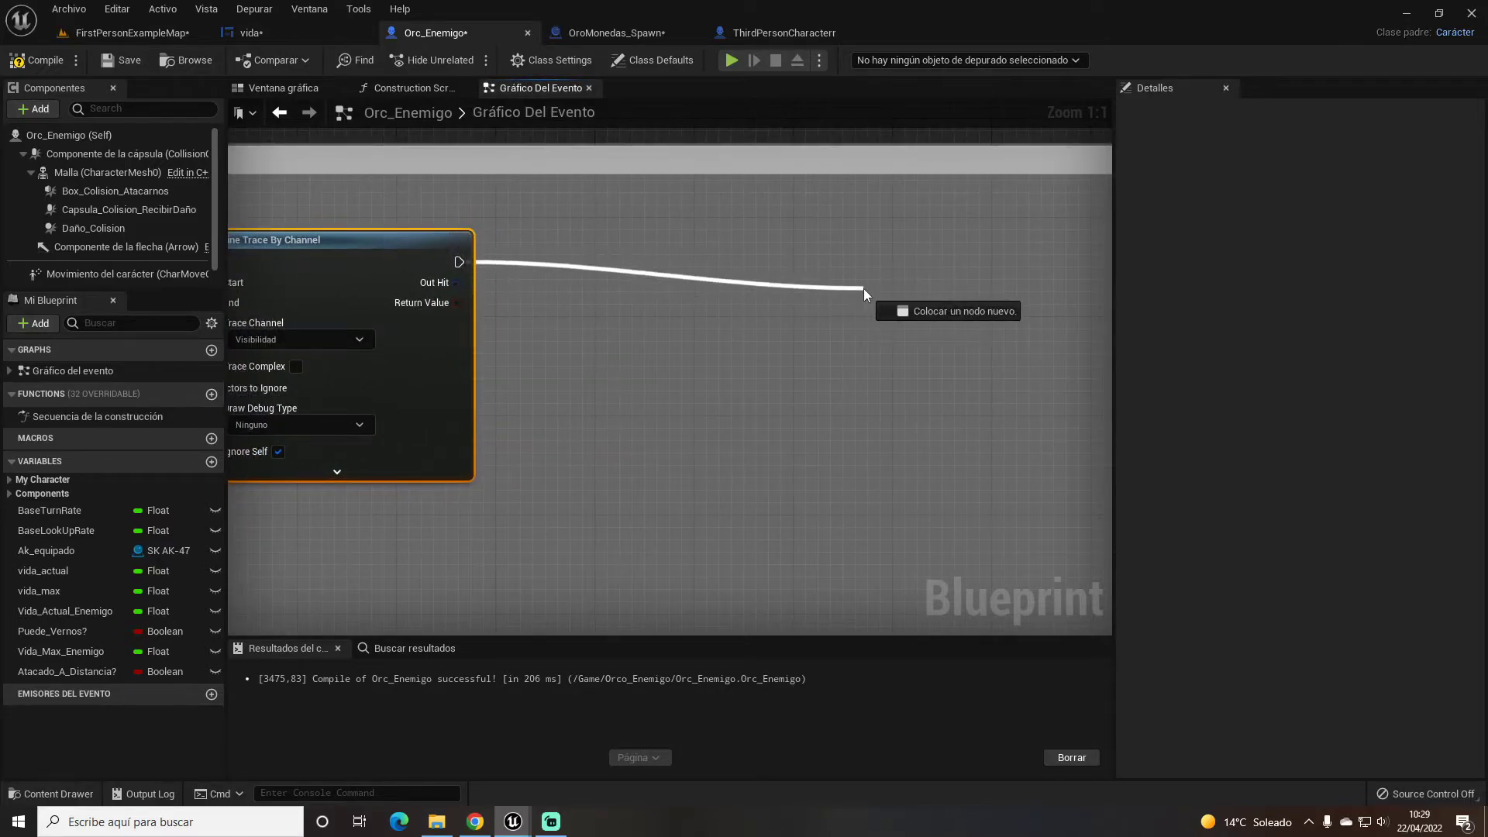
{"action": "type", "text": "spawn"}
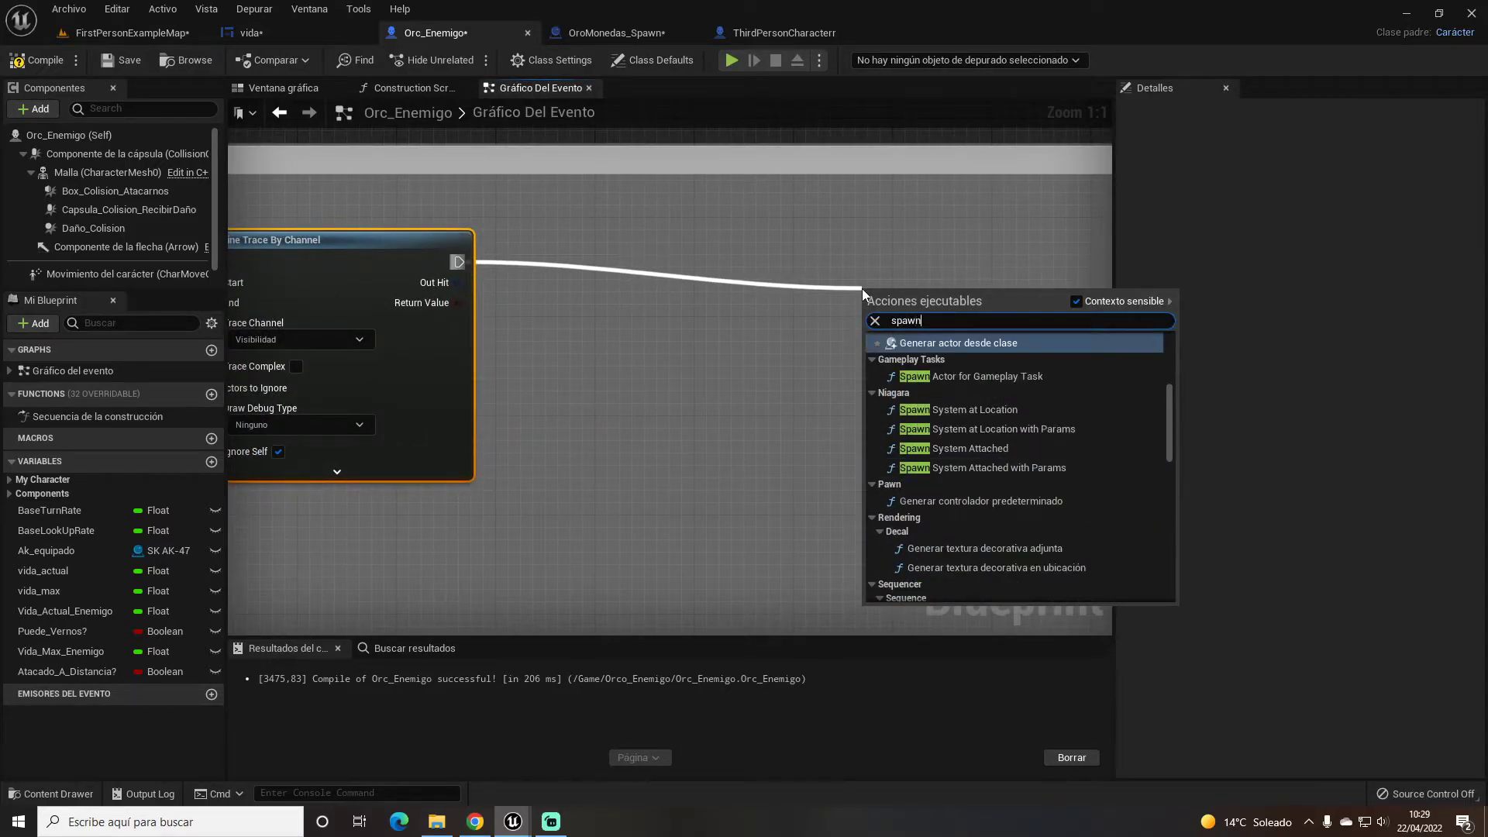
{"action": "key", "text": "Return"}
{"action": "left_click_drag", "start_coordinate": [978, 295], "coordinate": [973, 252]}
{"action": "mouse_move", "coordinate": [974, 251]}
{"action": "right_mouse_down"}
{"action": "mouse_move", "coordinate": [652, 361]}
{"action": "mouse_move", "coordinate": [546, 346]}
{"action": "right_mouse_up"}
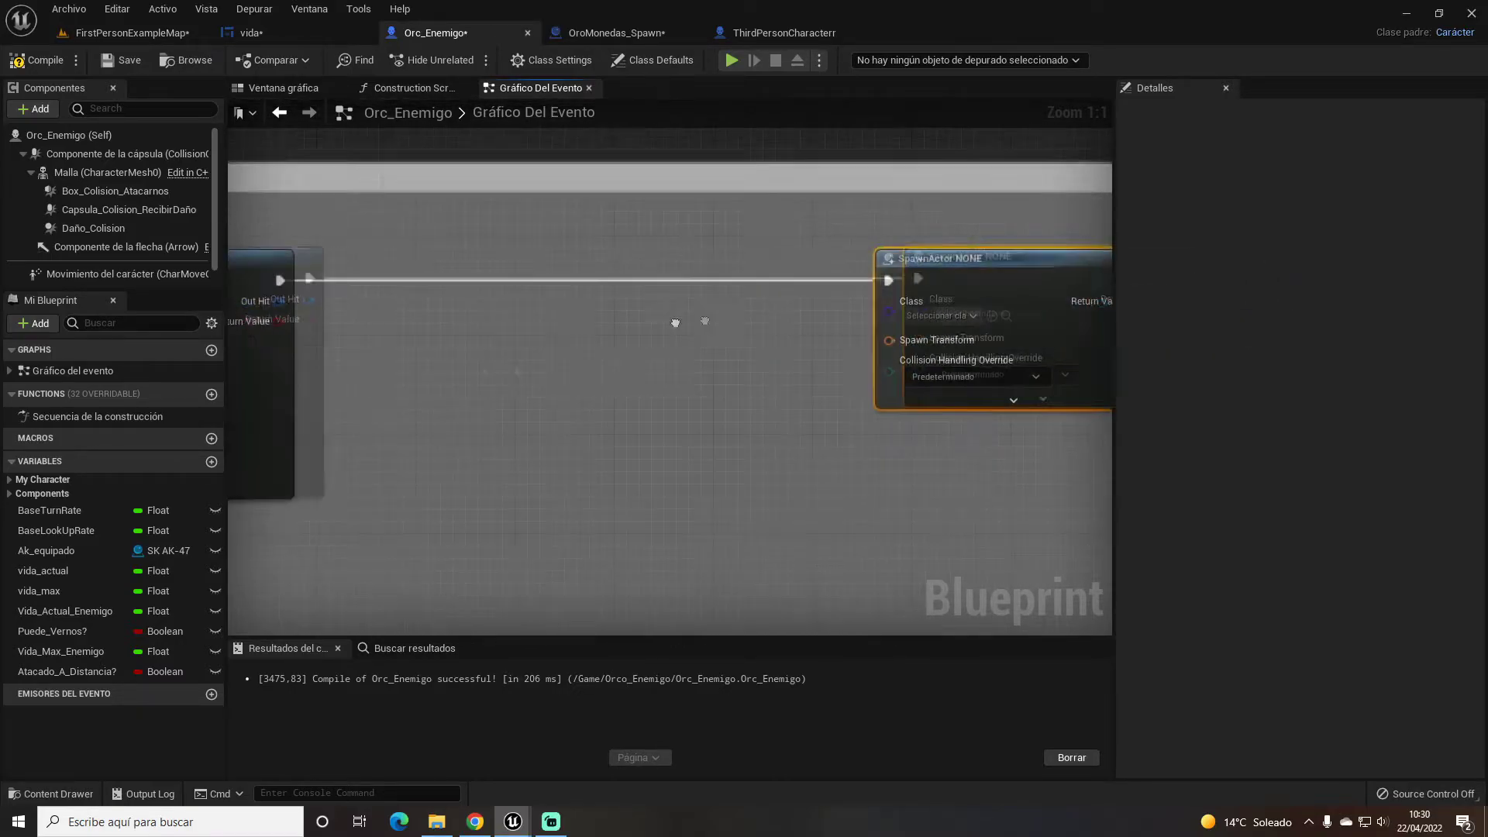
{"action": "mouse_move", "coordinate": [630, 301]}
{"action": "left_mouse_down"}
{"action": "mouse_move", "coordinate": [426, 302]}
{"action": "mouse_move", "coordinate": [607, 378]}
{"action": "left_mouse_up"}
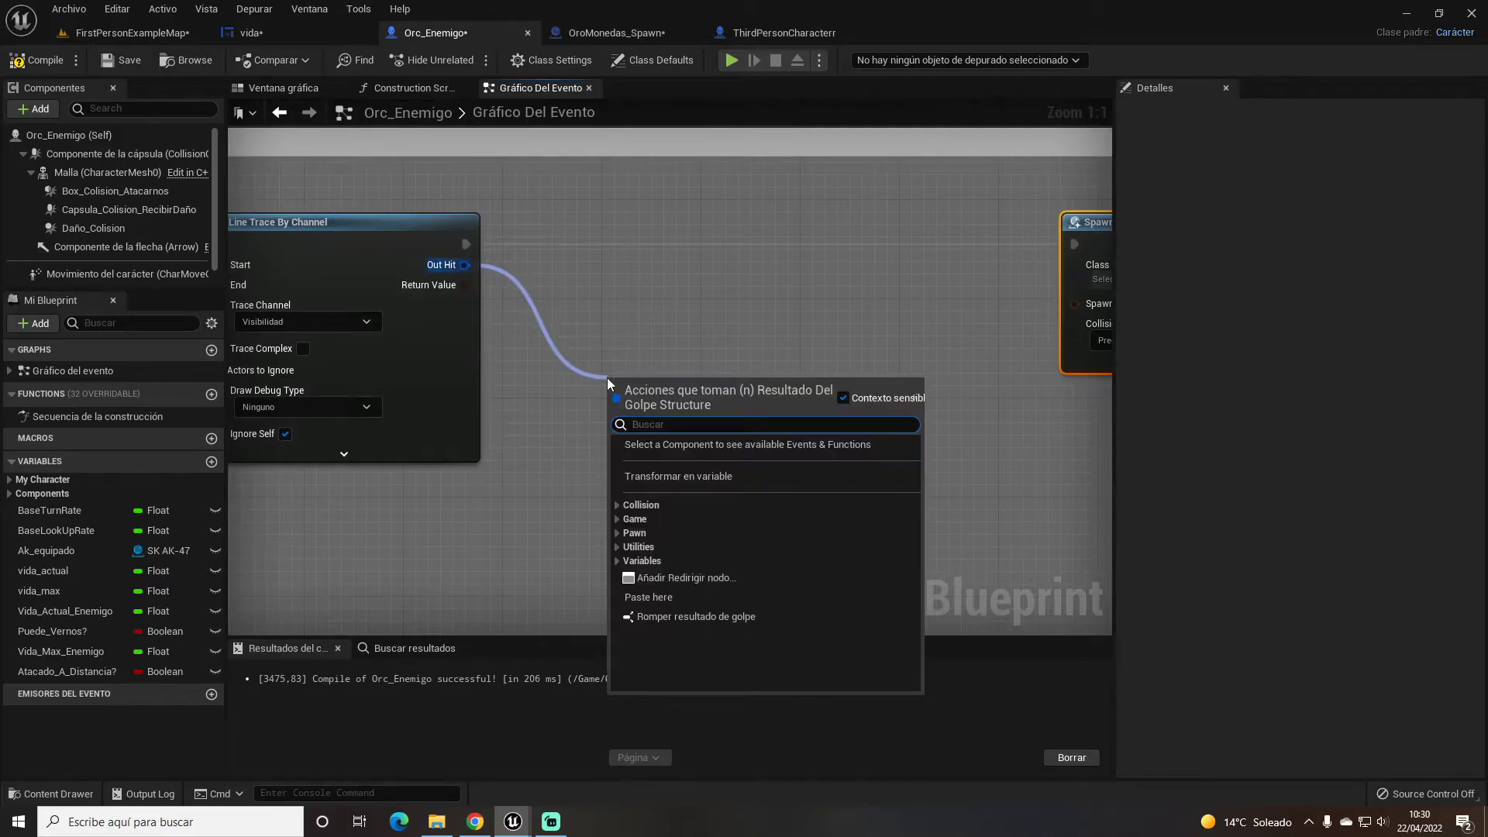
Step: Break the trace's Out Hit into a Break Hit Result node
{"action": "type", "text": "romper"}
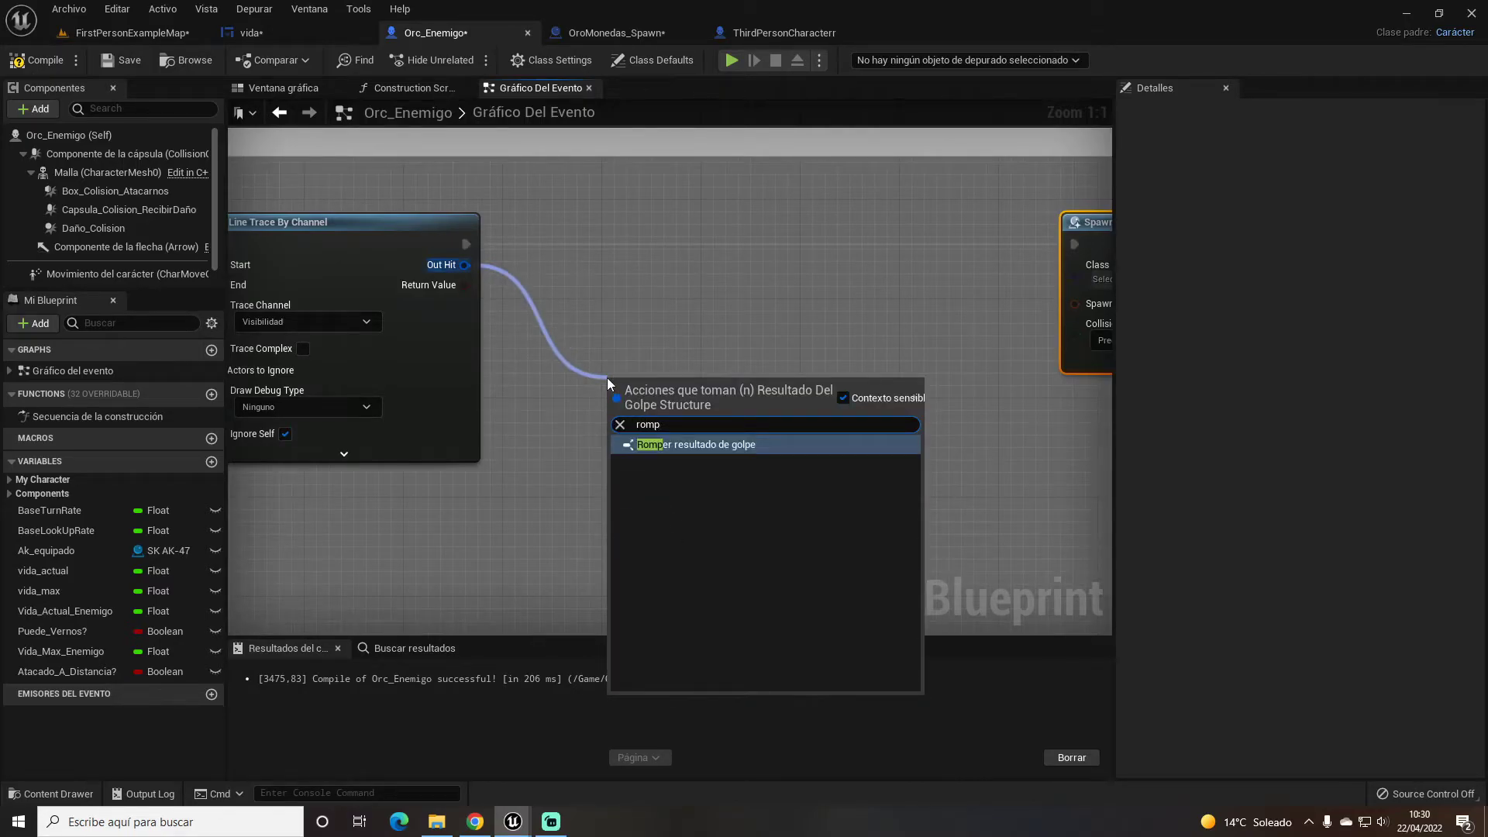
{"action": "key", "text": "Return"}
{"action": "left_click", "coordinate": [688, 442]}
{"action": "mouse_move", "coordinate": [869, 439]}
{"action": "right_mouse_down"}
{"action": "mouse_move", "coordinate": [840, 421]}
{"action": "mouse_move", "coordinate": [802, 349]}
{"action": "right_mouse_up"}
Step: Build a Make Transform from the hit Location and tidy the nodes
{"action": "left_click_drag", "start_coordinate": [688, 394], "coordinate": [806, 389]}
{"action": "type", "text": "crear tr"}
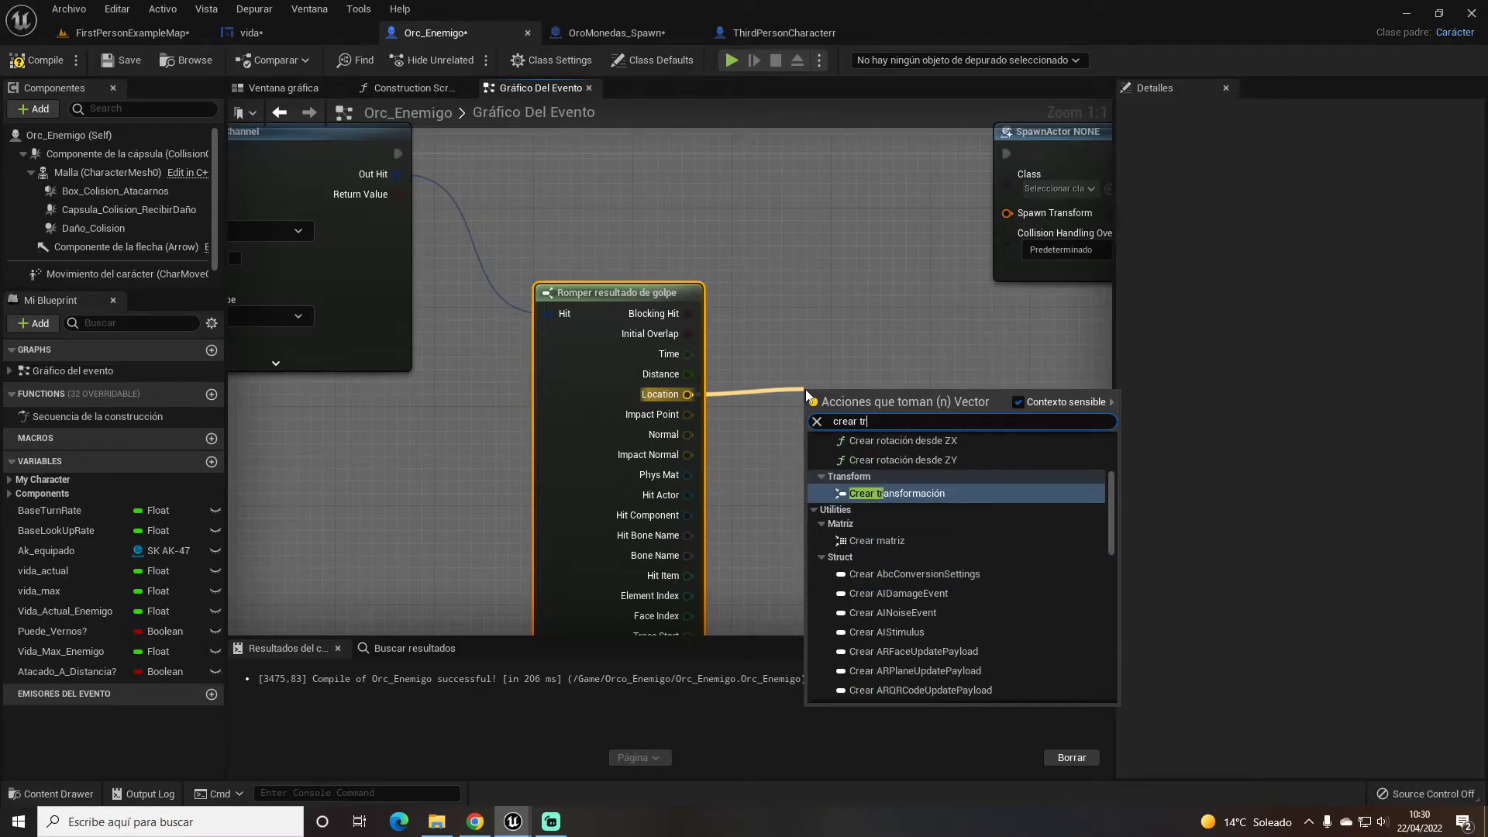
{"action": "key", "text": "Return"}
{"action": "scroll", "coordinate": [654, 487], "scroll_direction": "down", "scroll_amount": 3}
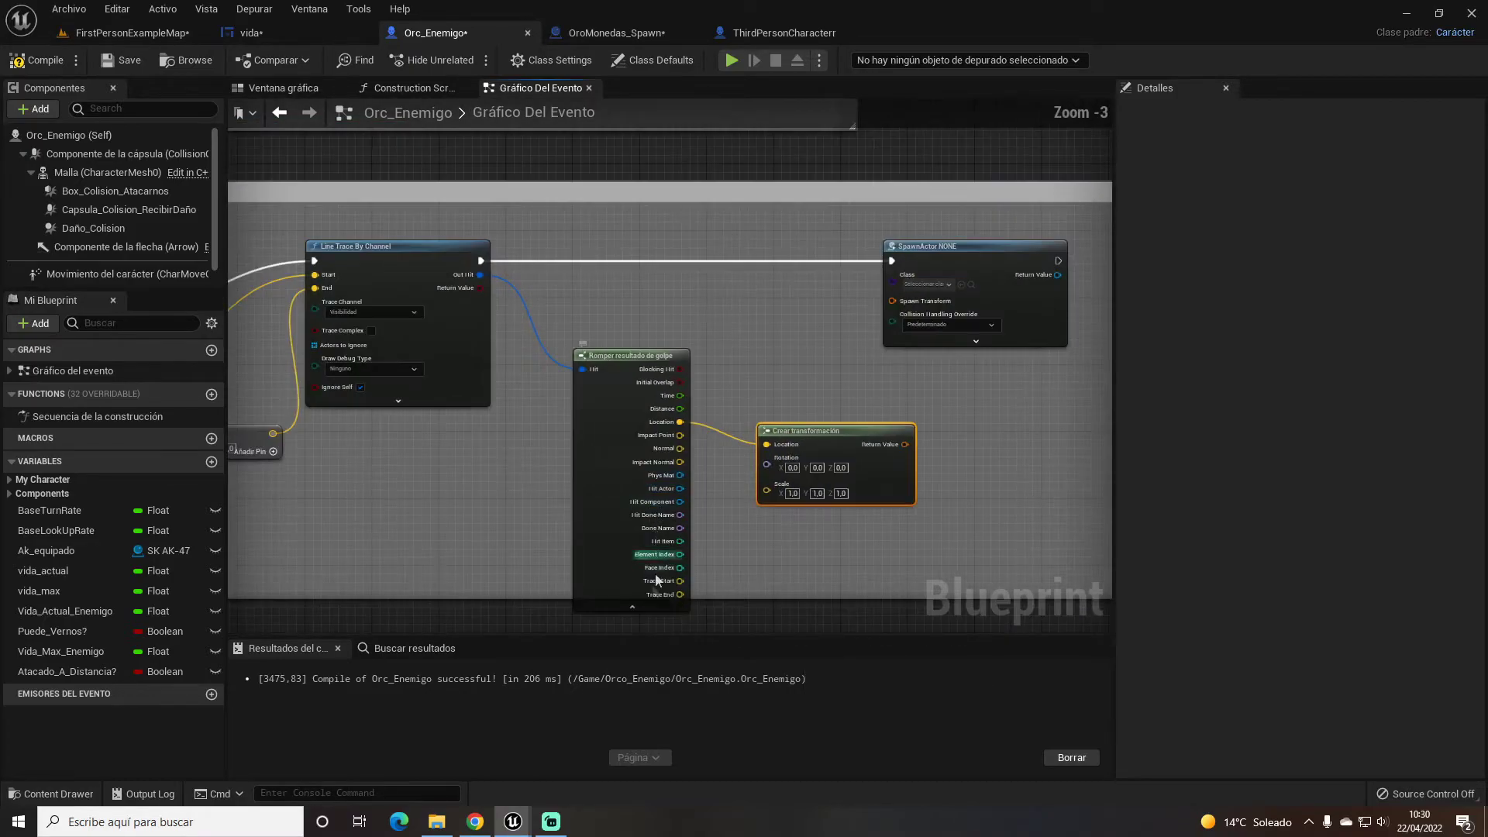
{"action": "left_click", "coordinate": [638, 608]}
{"action": "scroll", "coordinate": [612, 324], "scroll_direction": "up", "scroll_amount": 1}
{"action": "left_click_drag", "start_coordinate": [613, 348], "coordinate": [545, 281]}
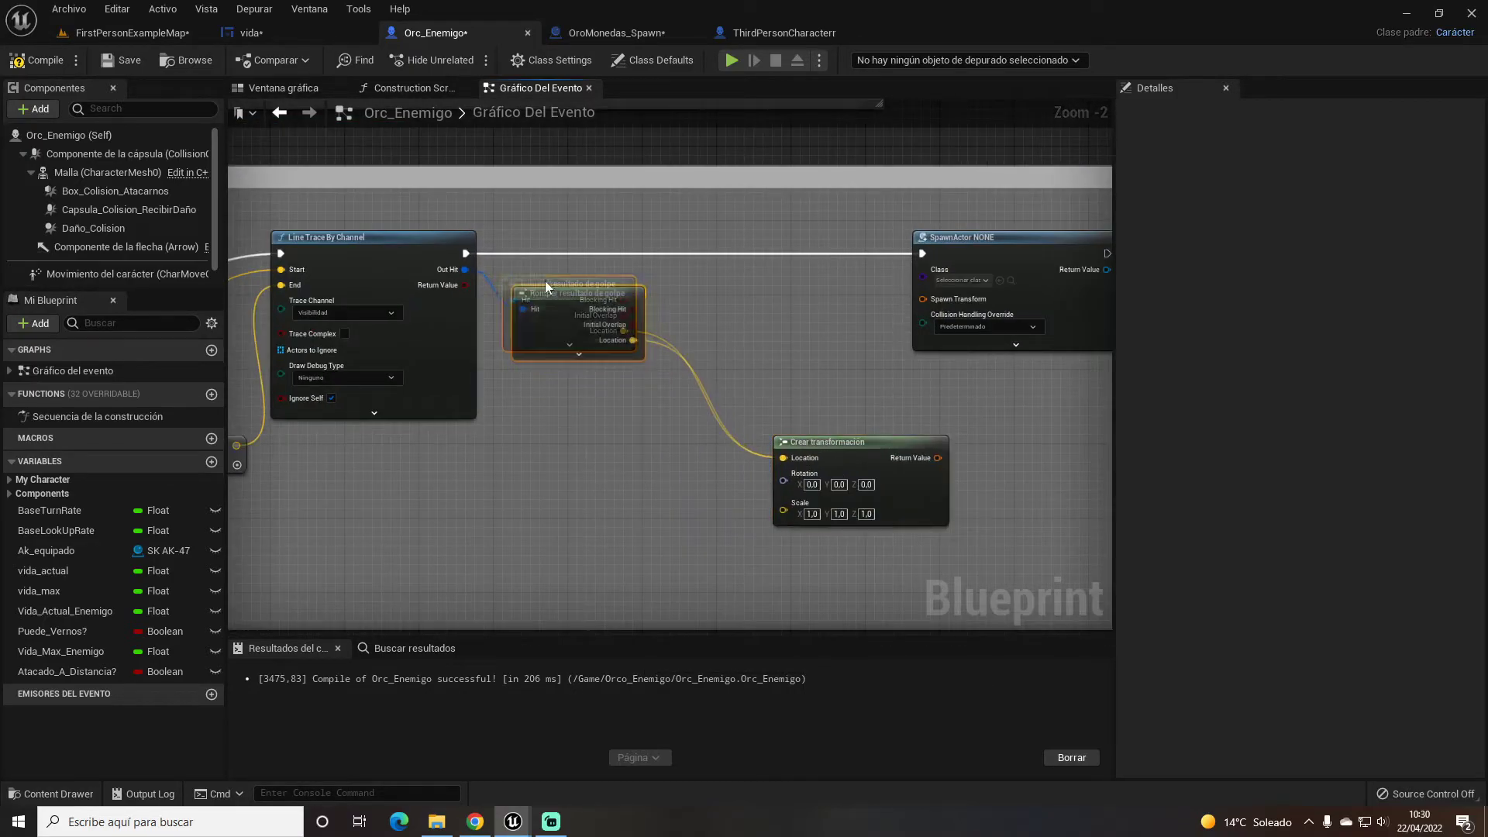
{"action": "left_click_drag", "start_coordinate": [821, 436], "coordinate": [717, 345]}
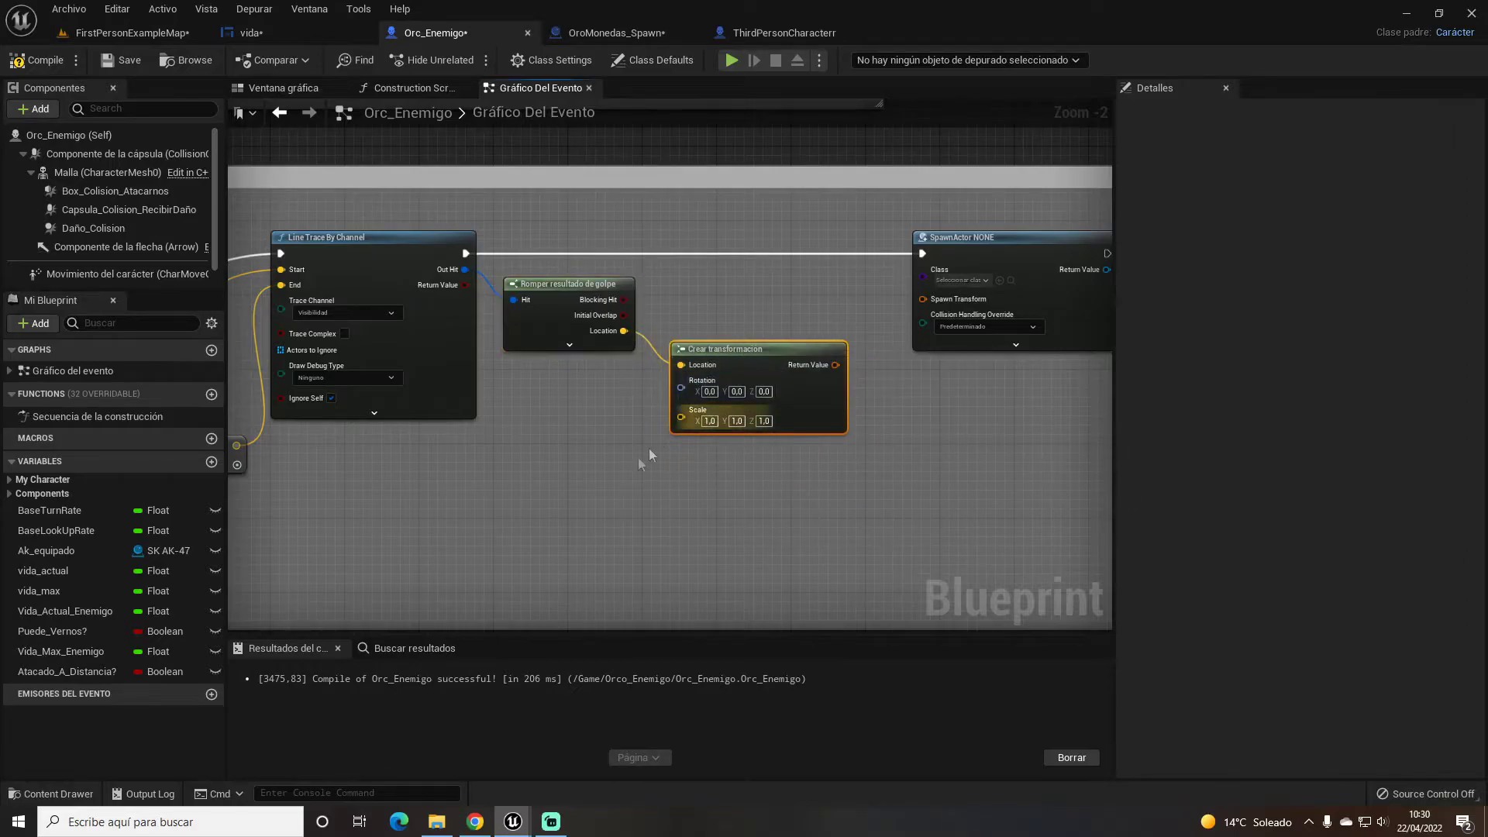
{"action": "scroll", "coordinate": [716, 349], "scroll_direction": "up", "scroll_amount": 2}
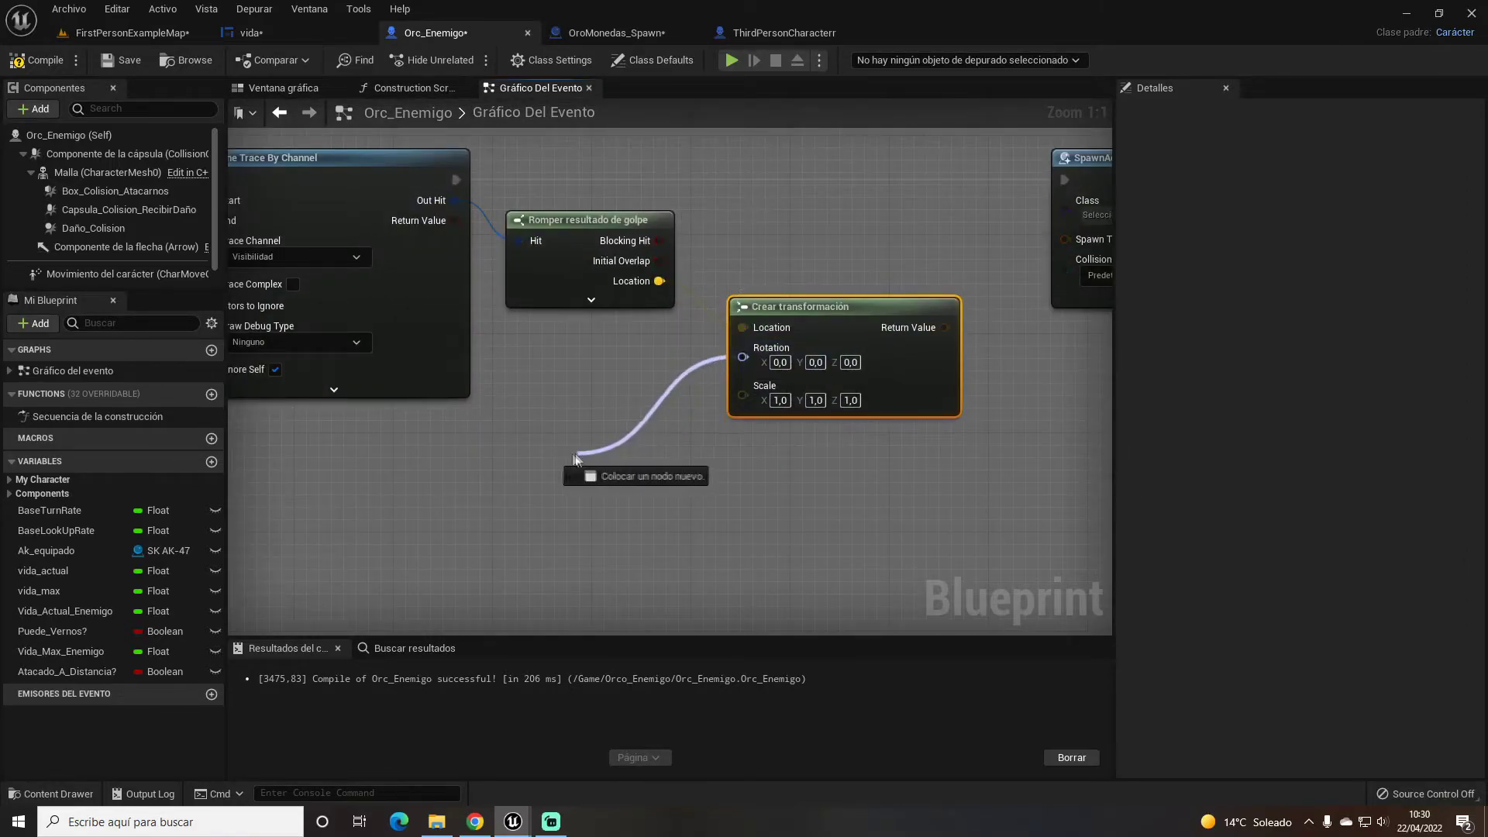
Step: Add a Make Rotator for the transform, its Yaw driven by a Random Float in Range with Max 360
{"action": "left_click_drag", "start_coordinate": [748, 356], "coordinate": [552, 452]}
{"action": "type", "text": "make rot"}
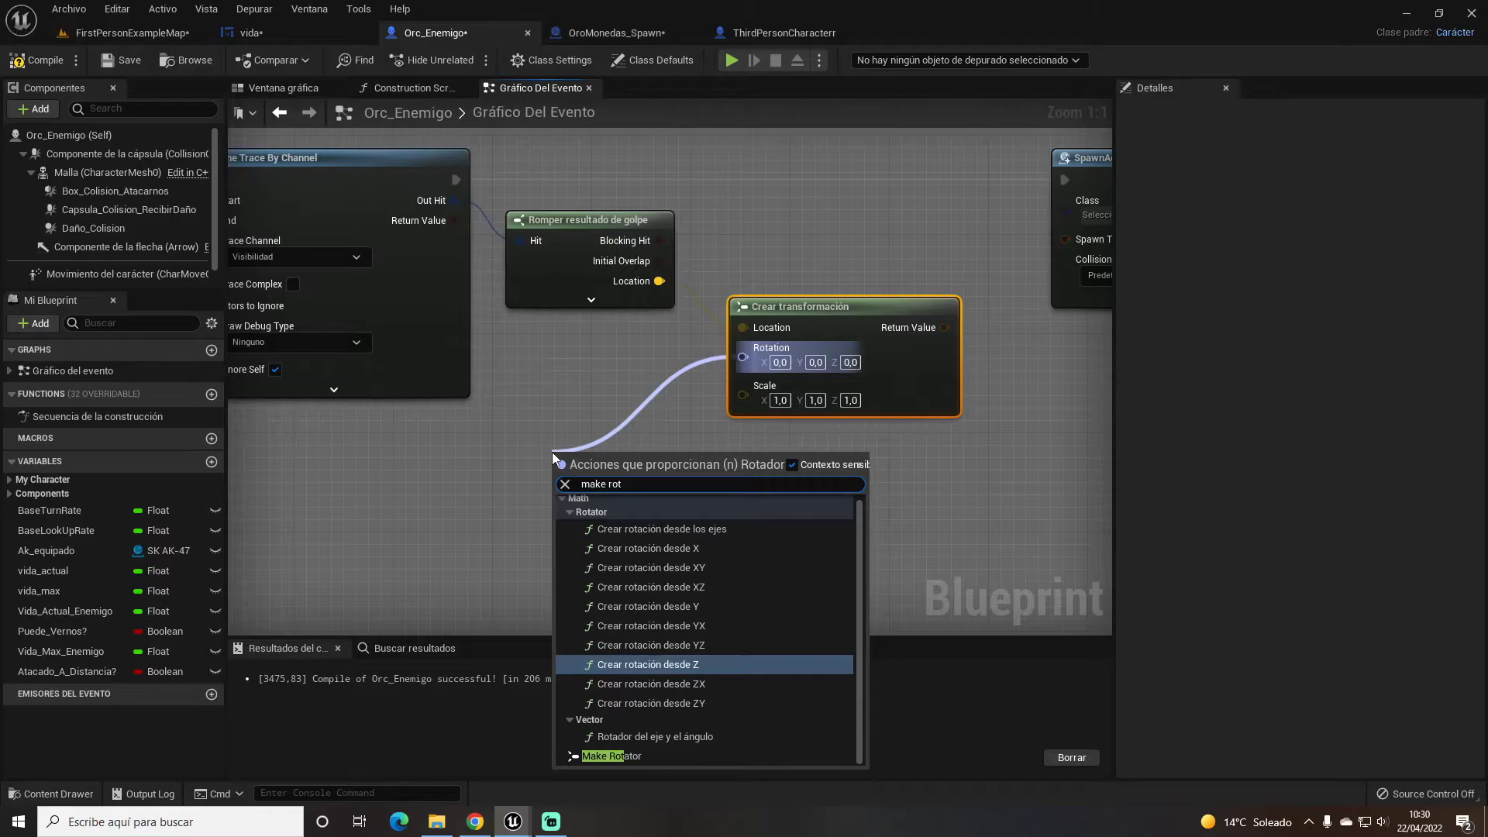
{"action": "left_click", "coordinate": [612, 756]}
{"action": "left_click_drag", "start_coordinate": [640, 518], "coordinate": [477, 506]}
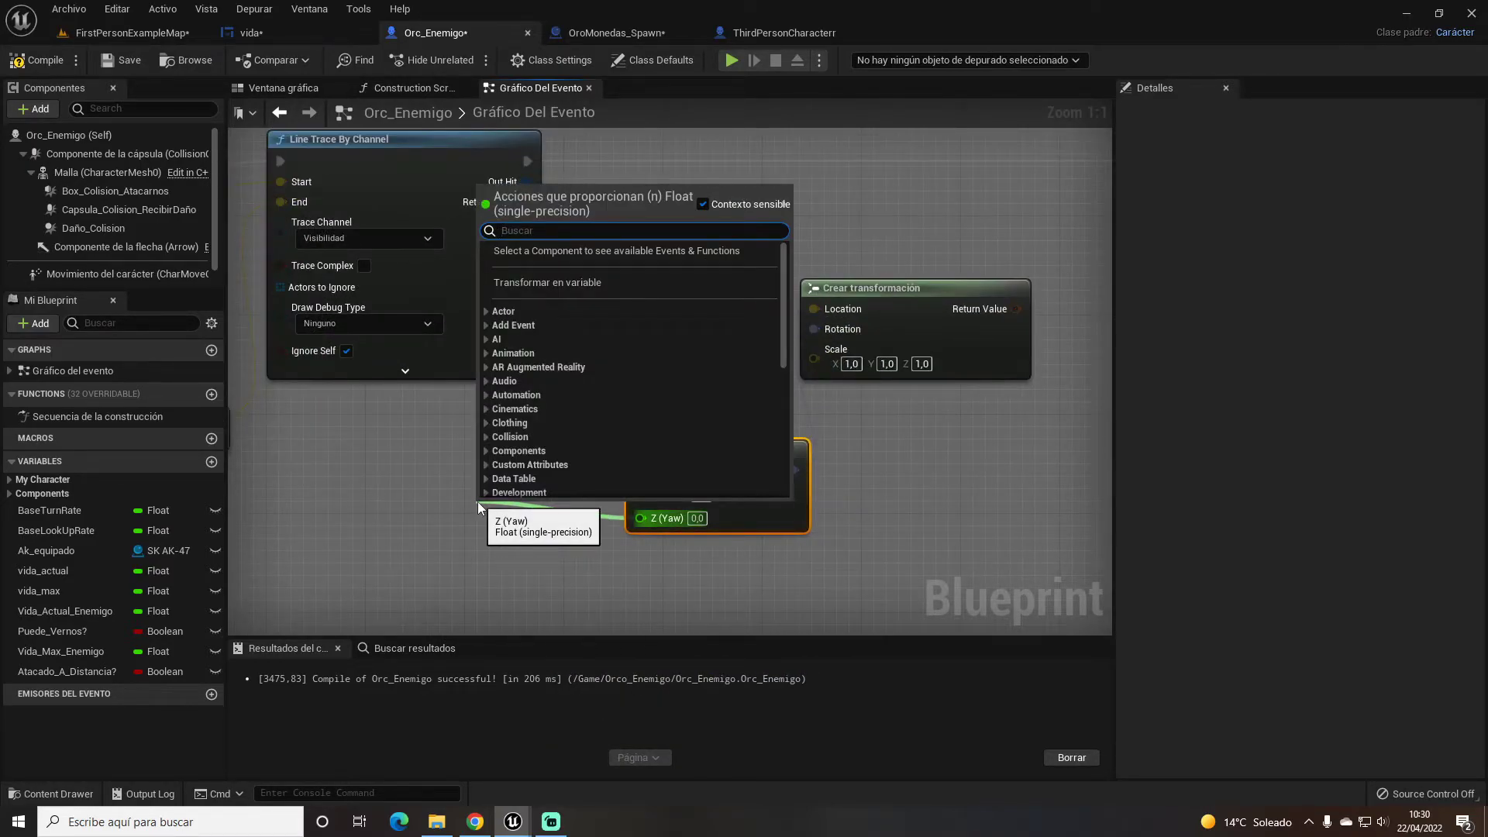
{"action": "type", "text": "aleato"}
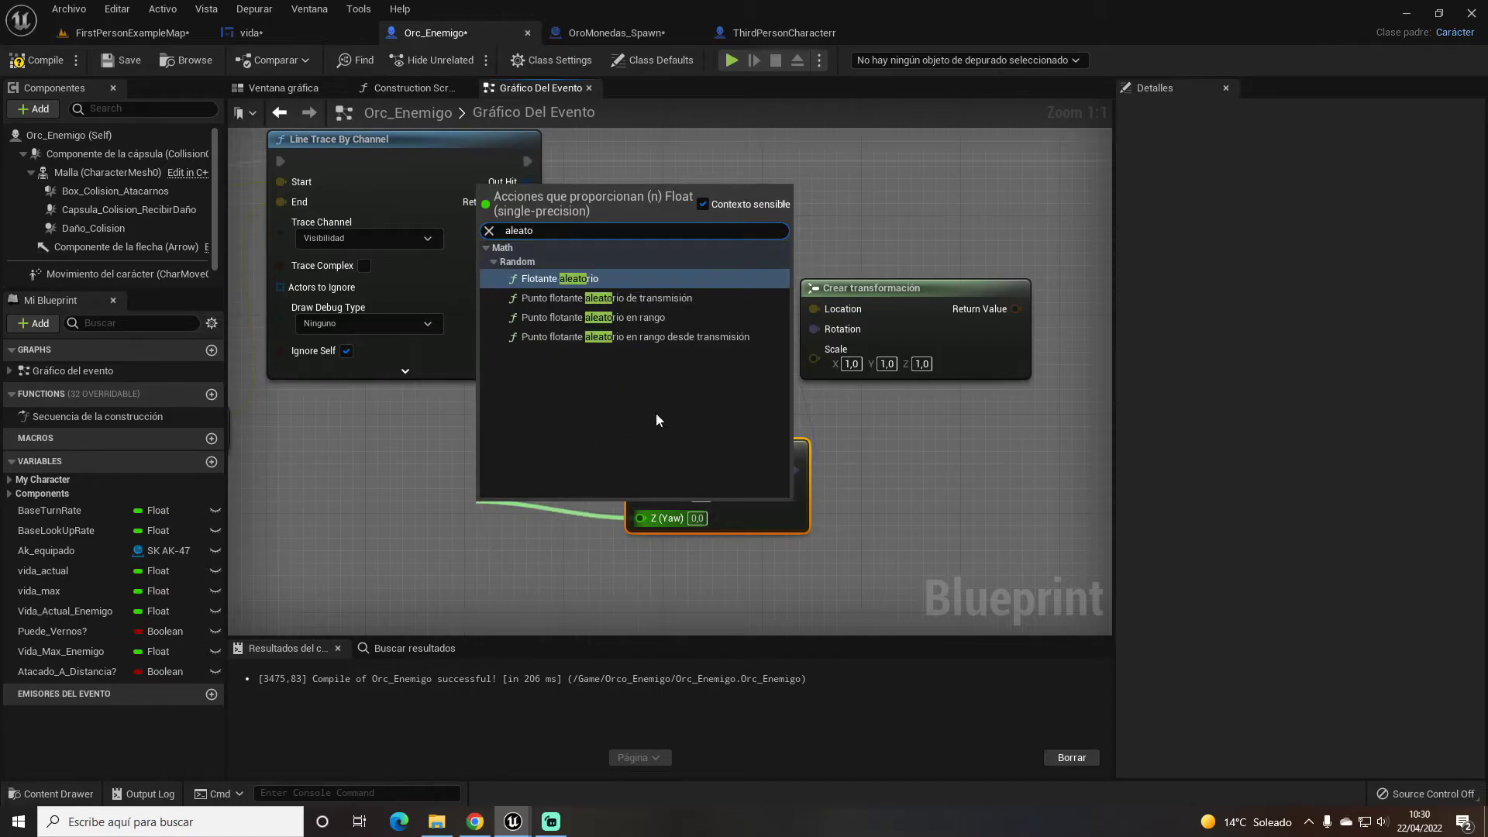
{"action": "left_click", "coordinate": [589, 317]}
{"action": "left_click", "coordinate": [535, 557]}
{"action": "type", "text": "360"}
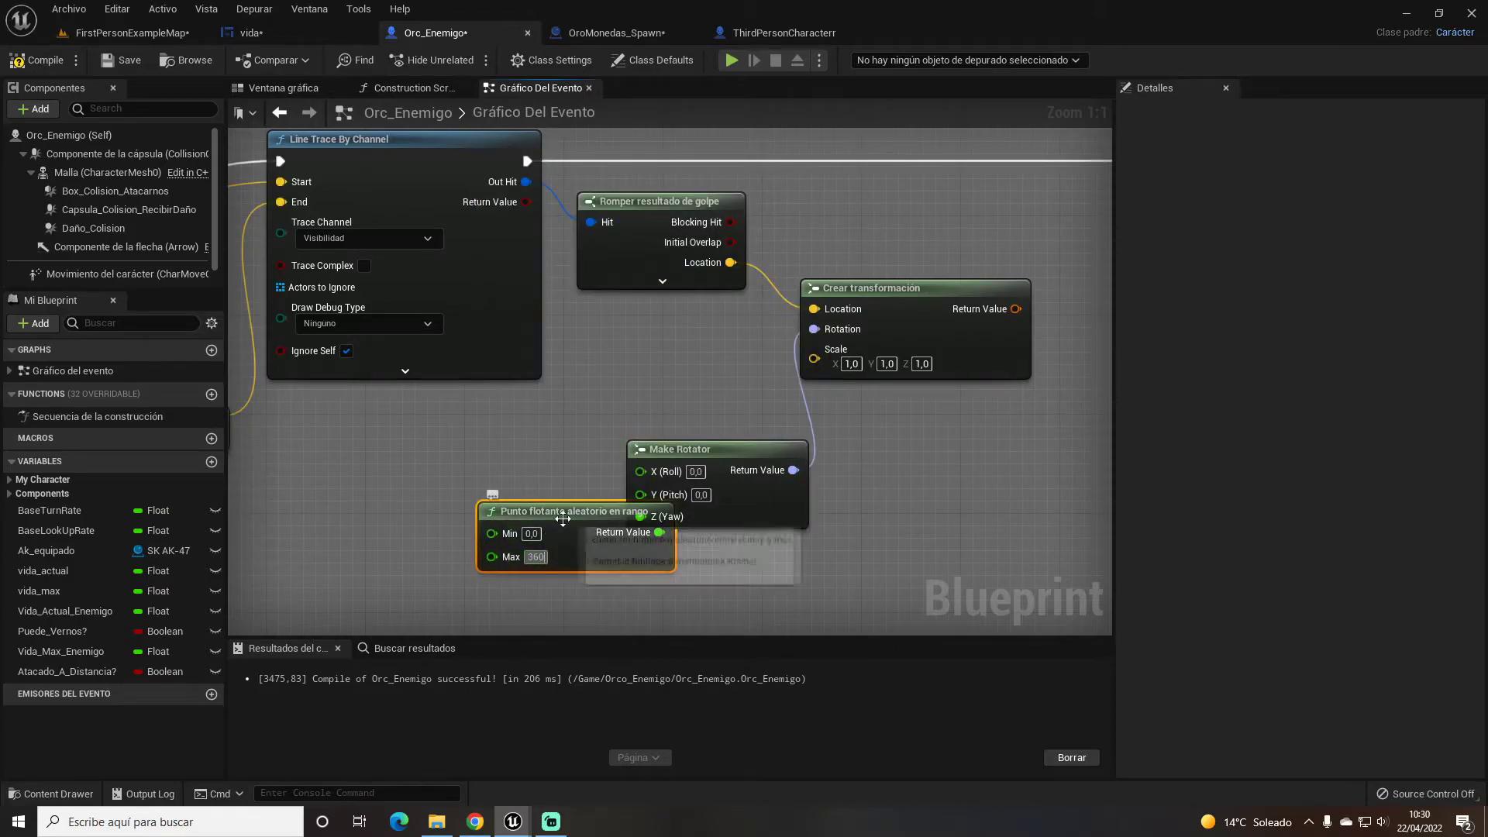
{"action": "left_click_drag", "start_coordinate": [558, 512], "coordinate": [409, 512]}
{"action": "mouse_move", "coordinate": [705, 448]}
{"action": "left_mouse_down"}
{"action": "mouse_move", "coordinate": [650, 335]}
{"action": "mouse_move", "coordinate": [662, 322]}
{"action": "left_mouse_up"}
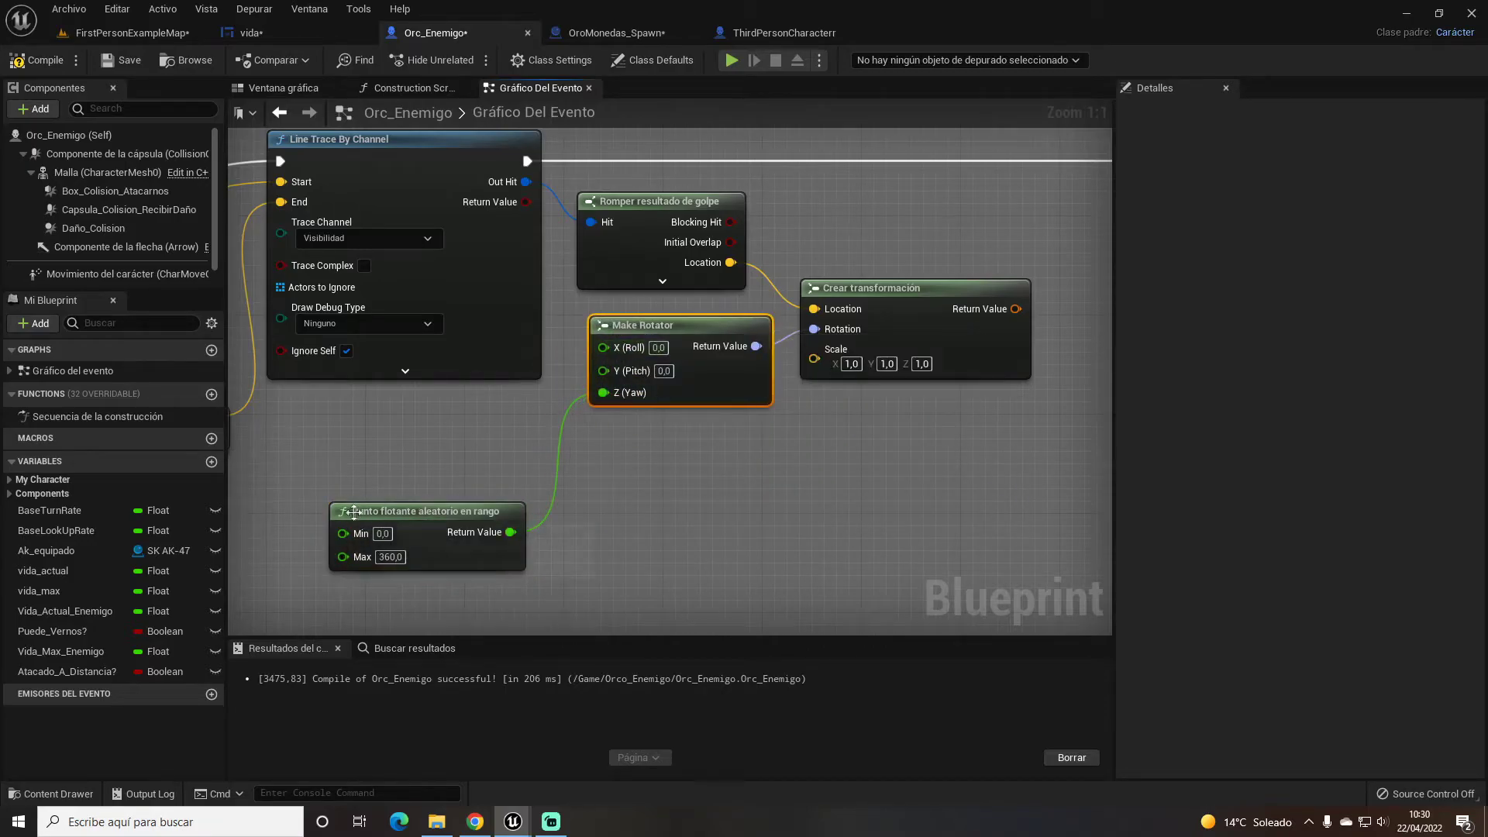
{"action": "left_click_drag", "start_coordinate": [393, 510], "coordinate": [430, 398]}
Step: Connect the Make Transform result to SpawnActor's Spawn Transform input
{"action": "mouse_move", "coordinate": [746, 445]}
{"action": "right_mouse_down"}
{"action": "mouse_move", "coordinate": [572, 467]}
{"action": "mouse_move", "coordinate": [486, 519]}
{"action": "right_mouse_up"}
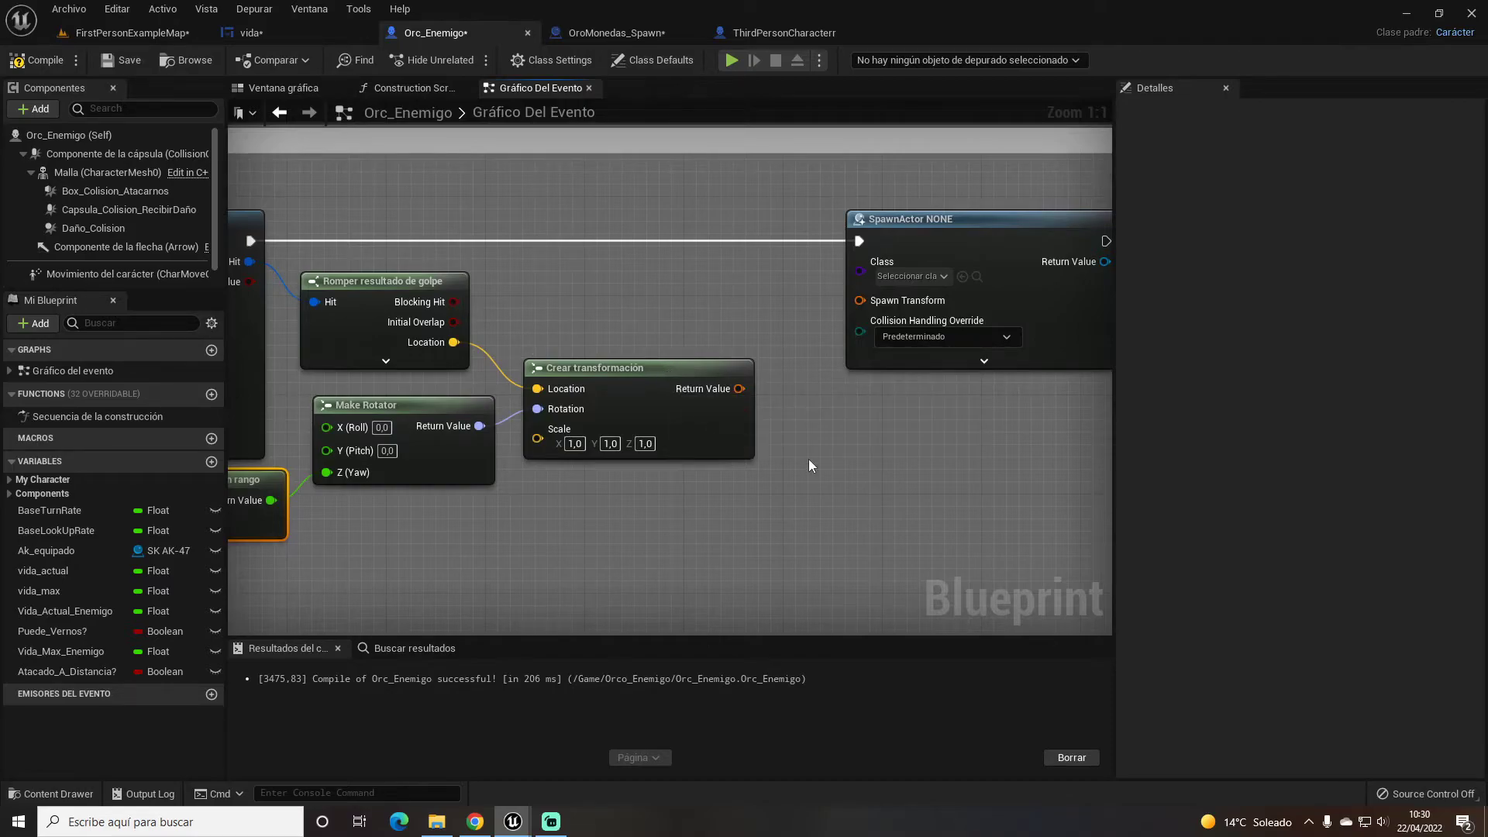
{"action": "right_click_drag", "start_coordinate": [807, 459], "coordinate": [661, 479]}
{"action": "right_click_drag", "start_coordinate": [640, 397], "coordinate": [552, 407]}
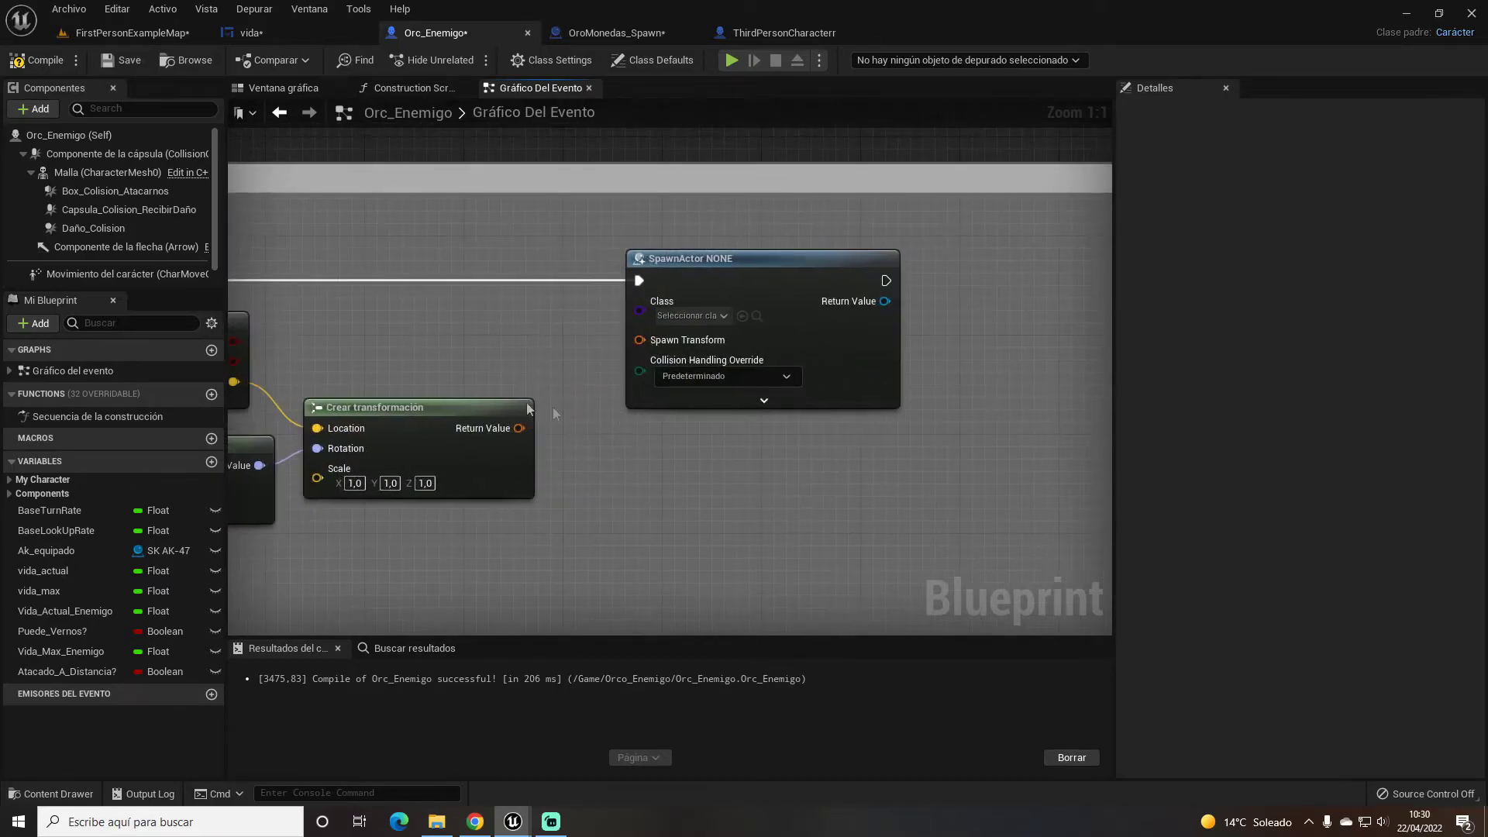
{"action": "left_click_drag", "start_coordinate": [498, 436], "coordinate": [679, 351]}
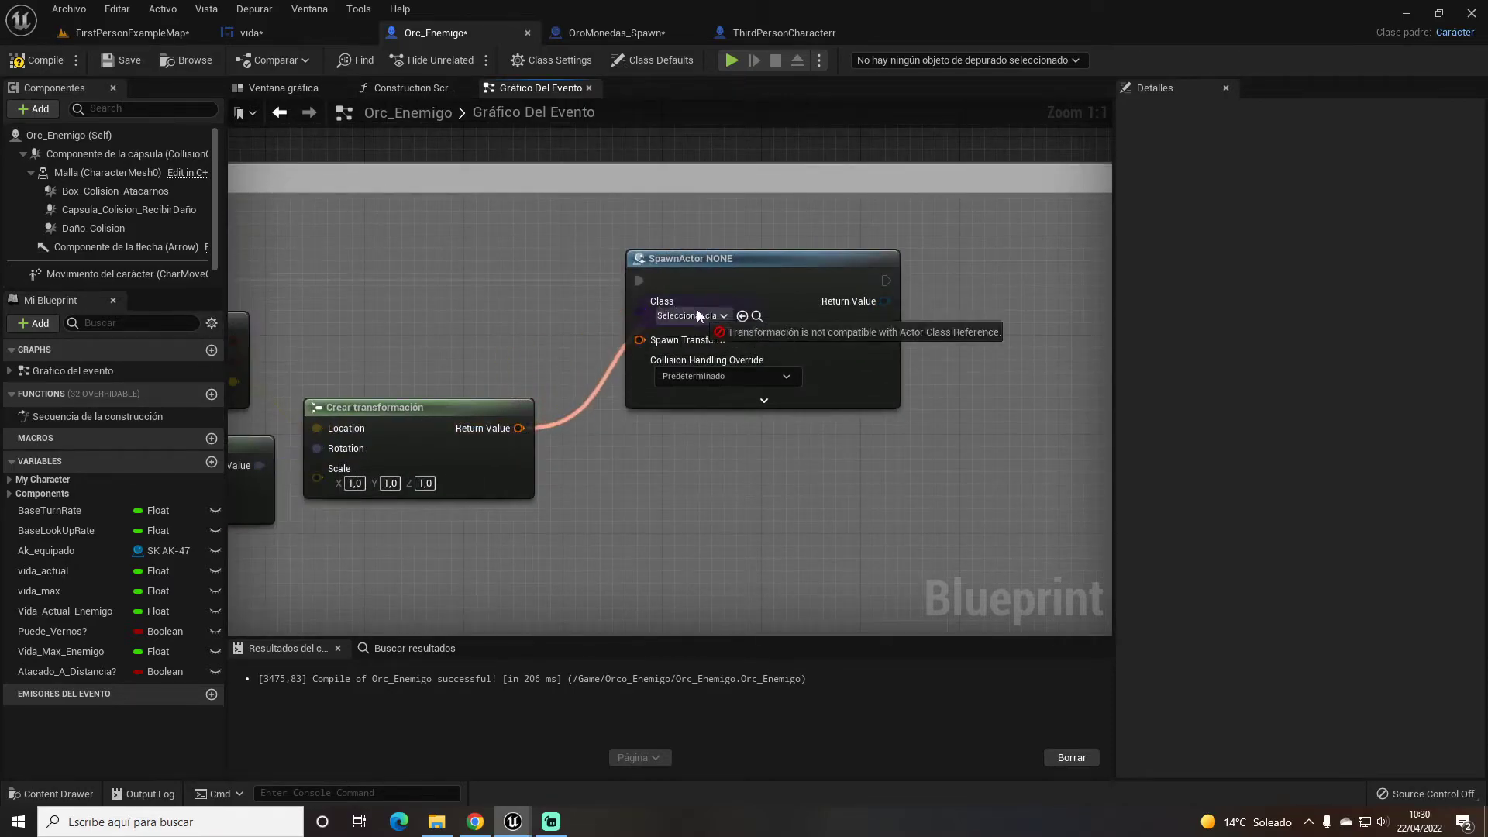
{"action": "right_click_drag", "start_coordinate": [653, 438], "coordinate": [709, 417]}
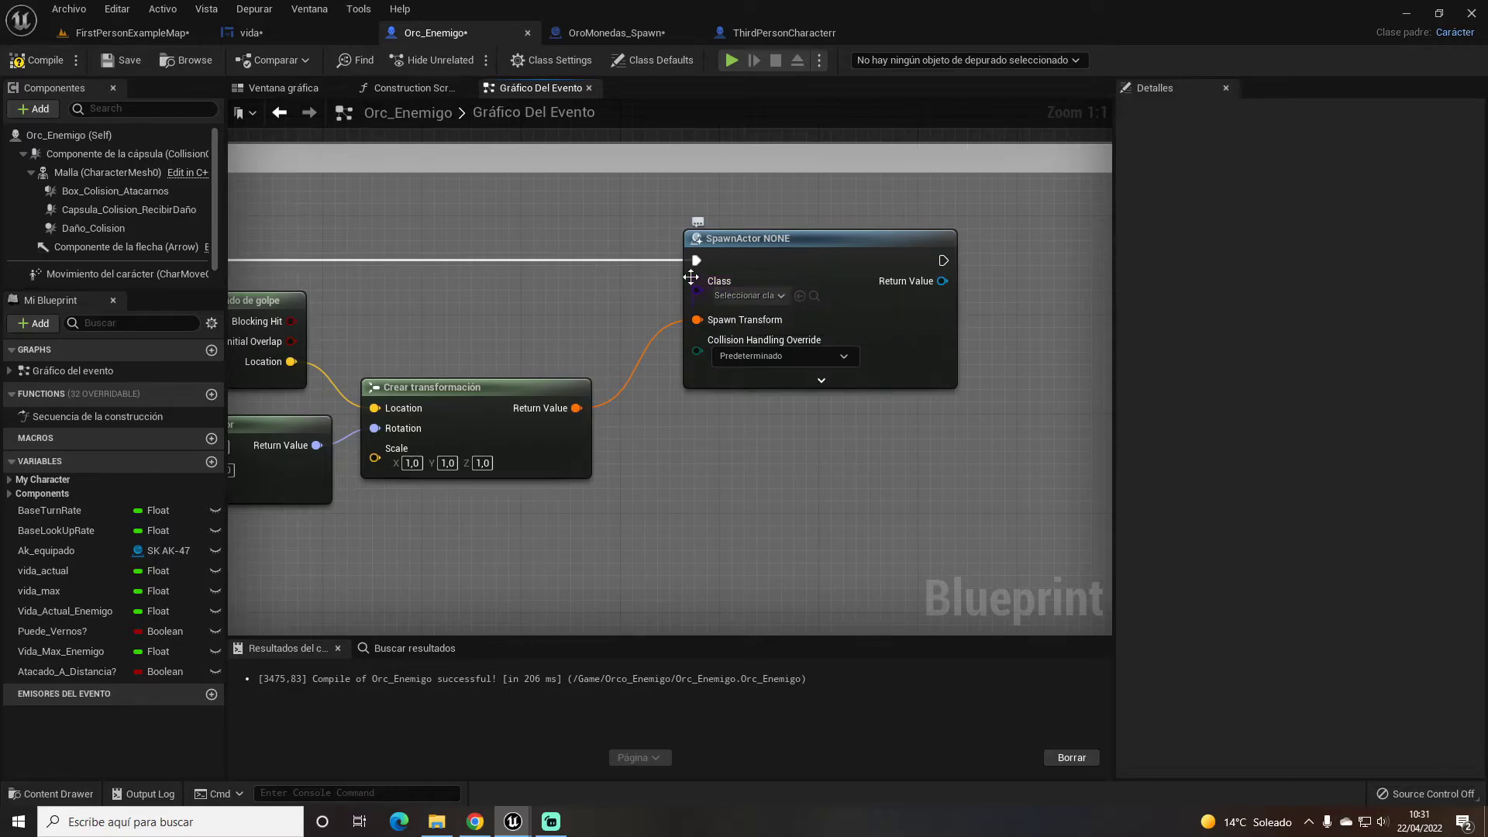
{"action": "left_click_drag", "start_coordinate": [696, 291], "coordinate": [657, 535]}
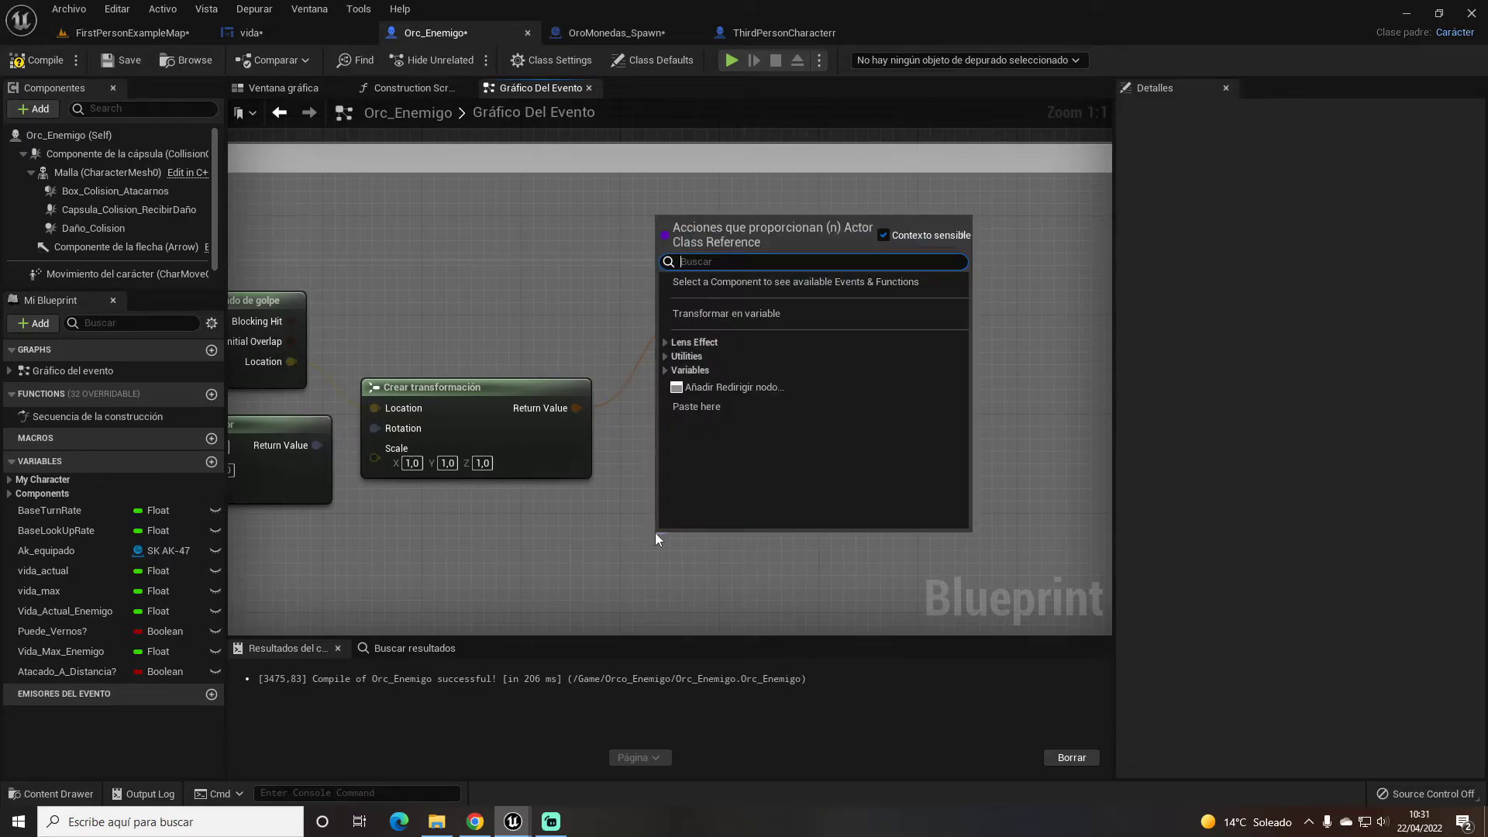
Step: Add a Select node feeding the spawn Class with options OroMonedas_Spawn and Fuego
{"action": "type", "text": "select"}
{"action": "key", "text": "Return"}
{"action": "right_click_drag", "start_coordinate": [657, 532], "coordinate": [636, 418]}
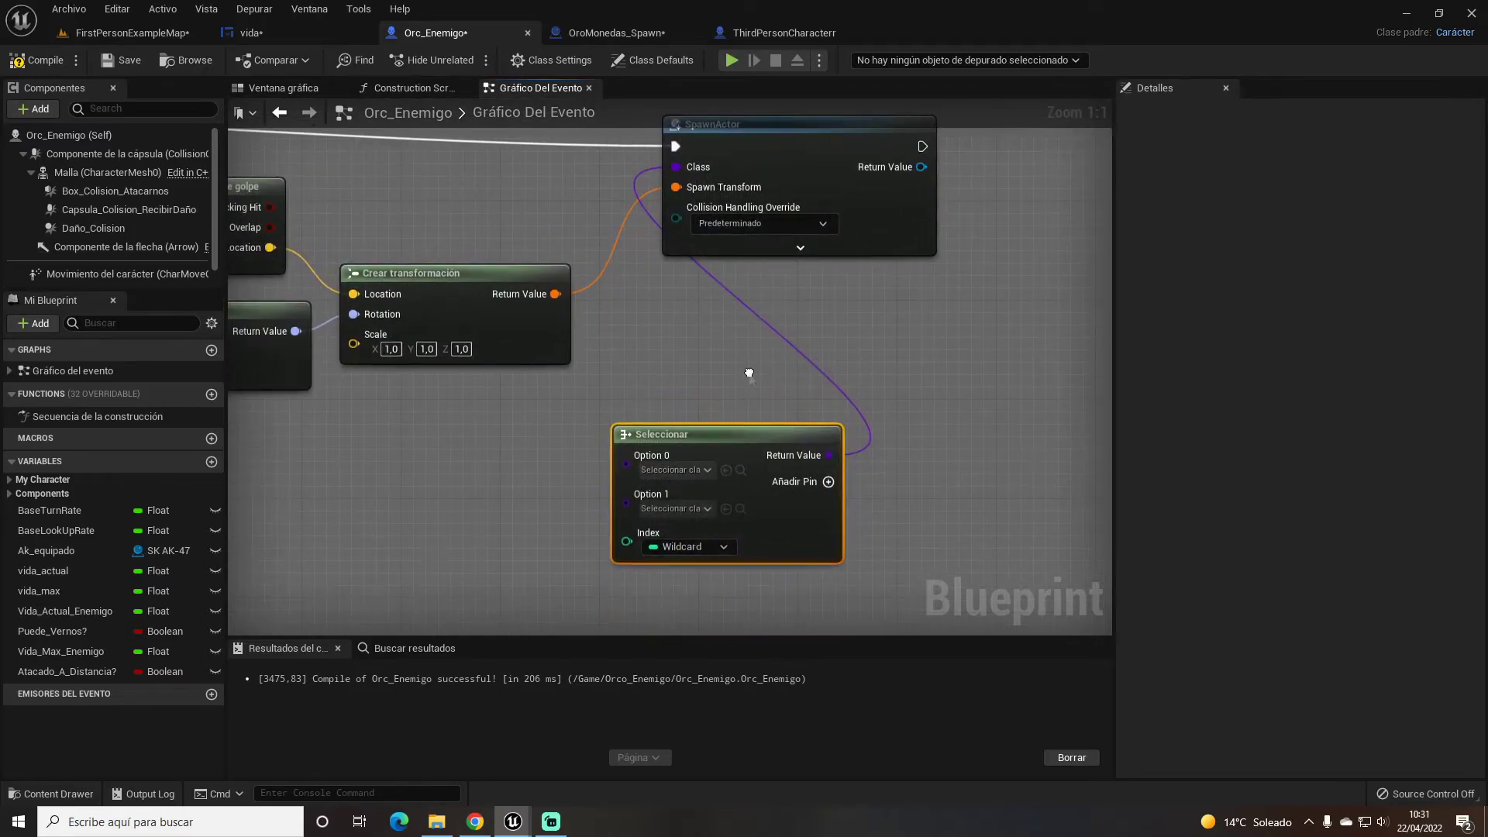
{"action": "left_click_drag", "start_coordinate": [637, 431], "coordinate": [600, 383]}
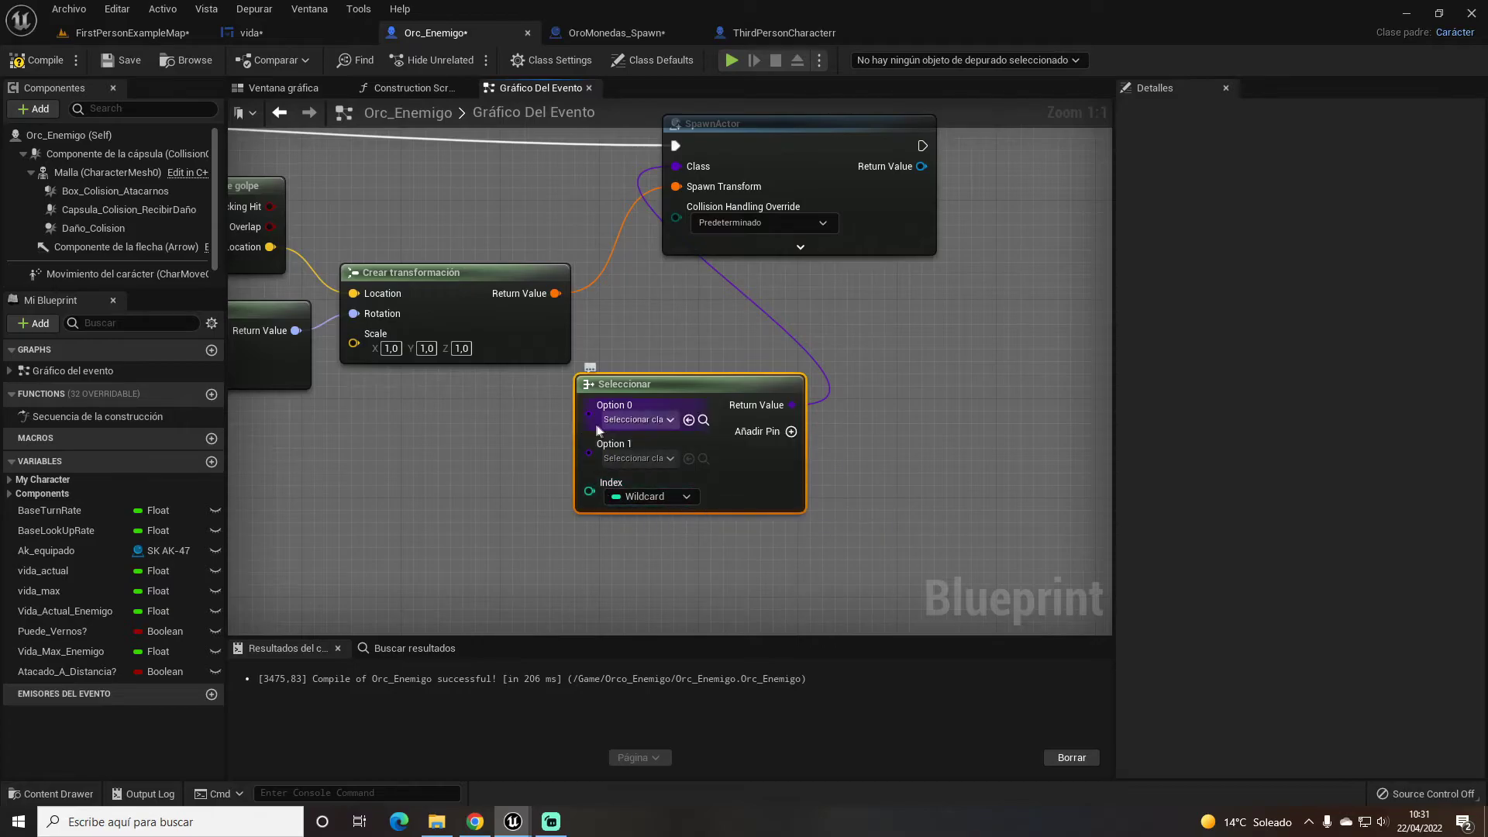
{"action": "left_click", "coordinate": [626, 420]}
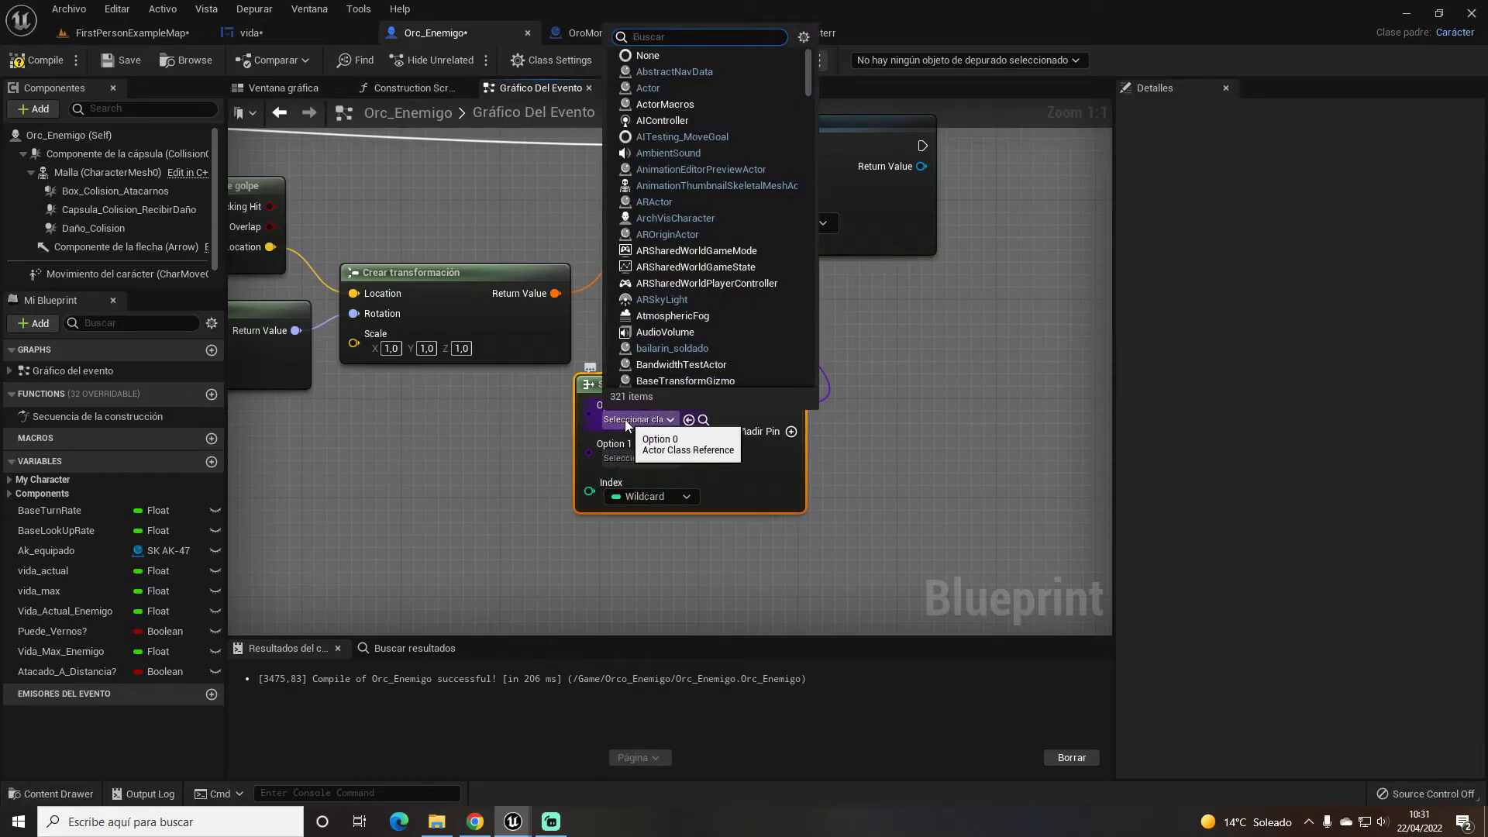
{"action": "type", "text": "oro"}
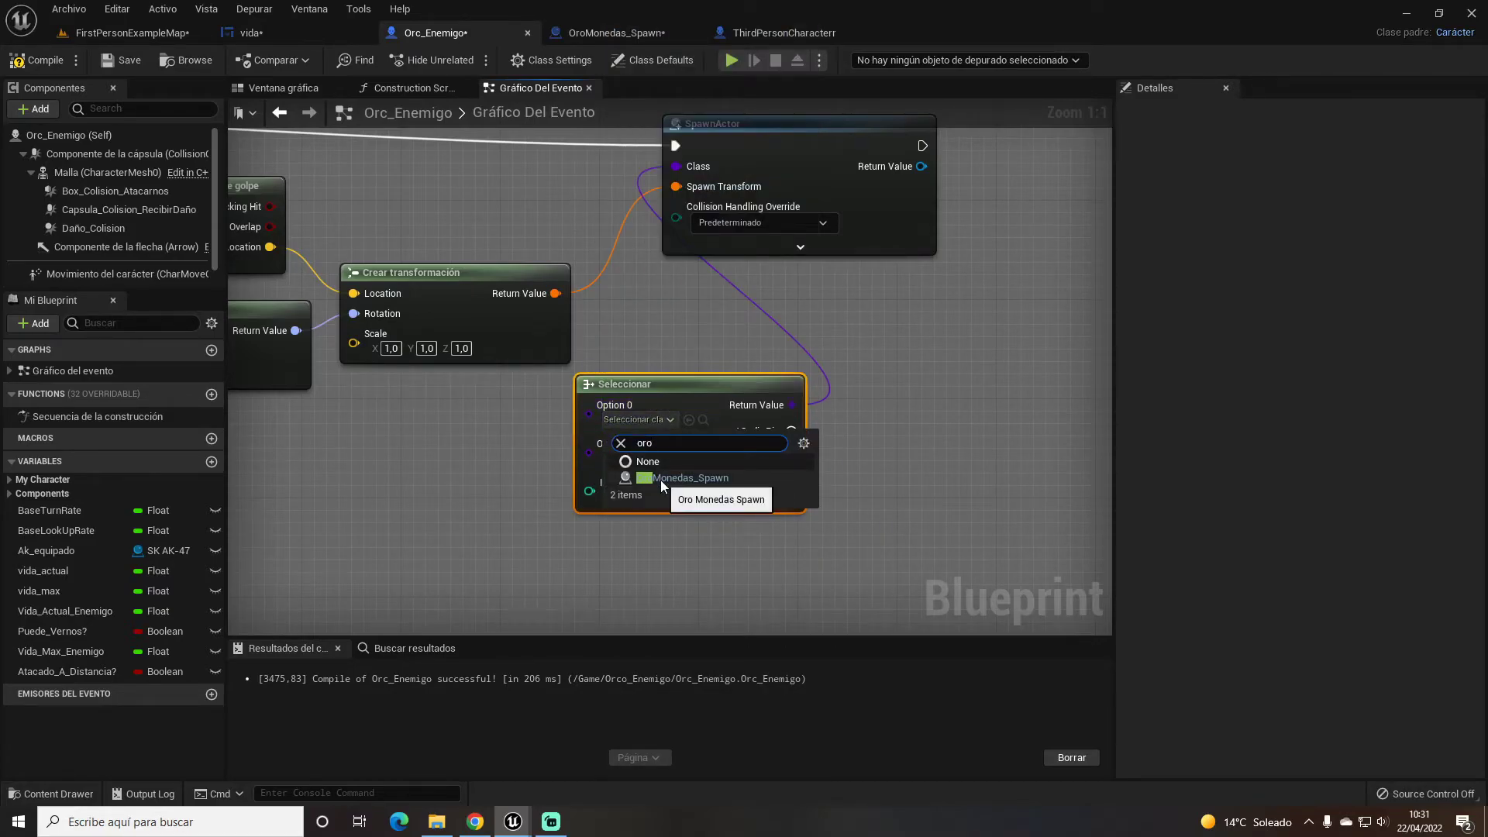
{"action": "left_click", "coordinate": [660, 481]}
{"action": "left_click", "coordinate": [649, 462]}
{"action": "scroll", "coordinate": [721, 328], "scroll_direction": "down", "scroll_amount": 4}
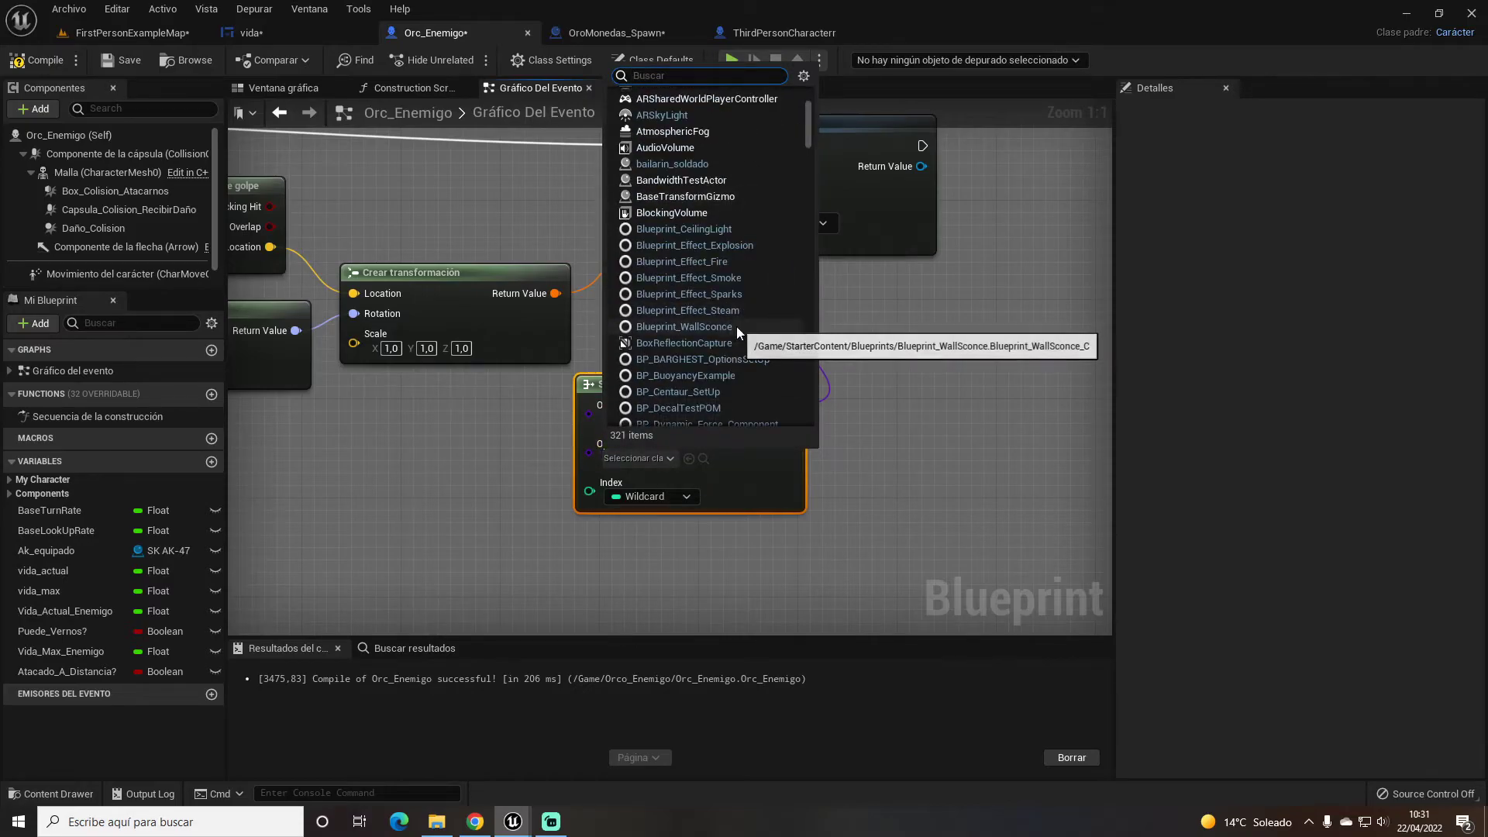
{"action": "type", "text": "fuego"}
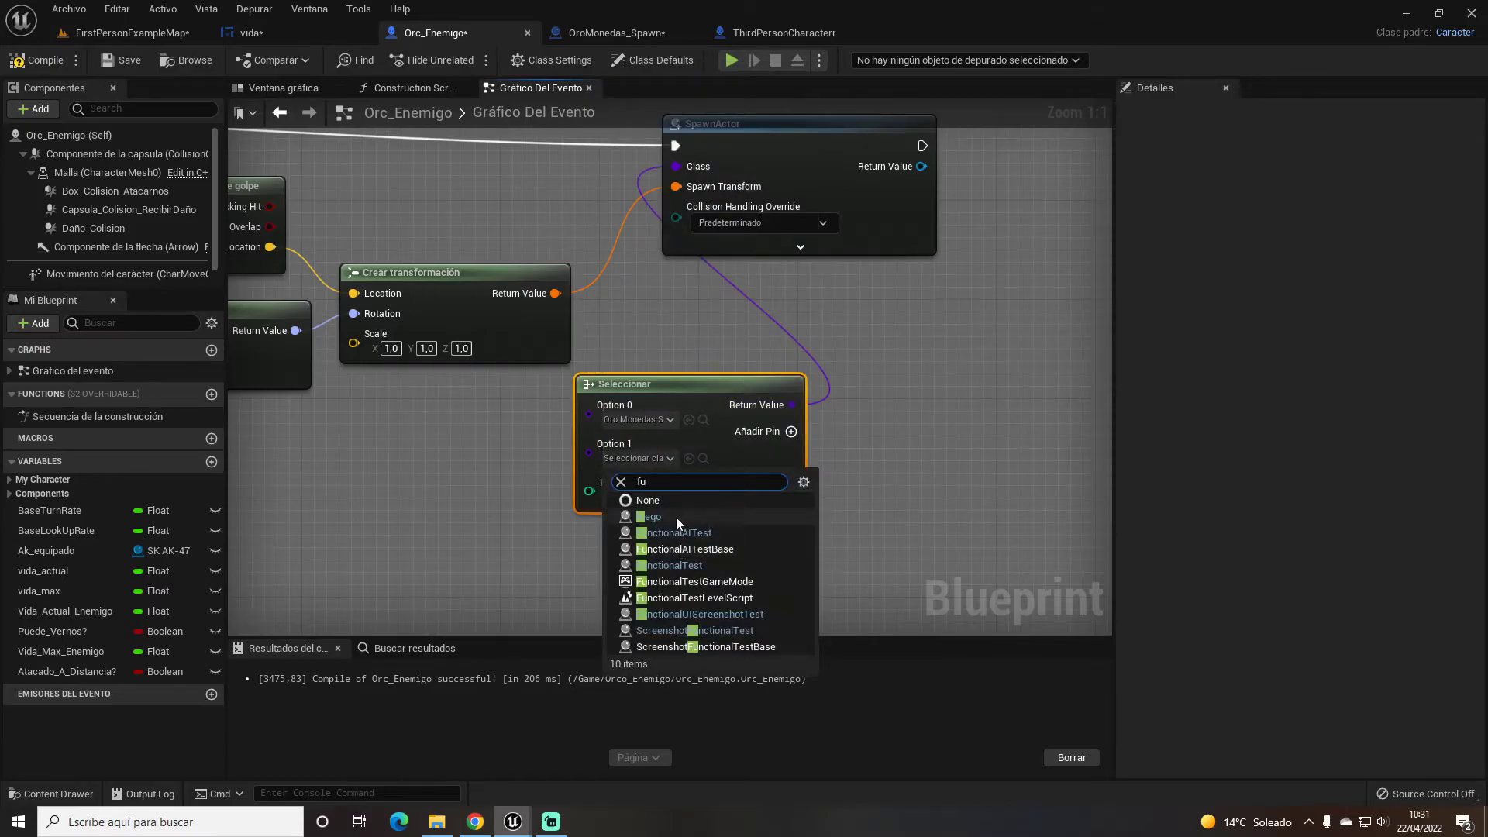
{"action": "left_click", "coordinate": [676, 517]}
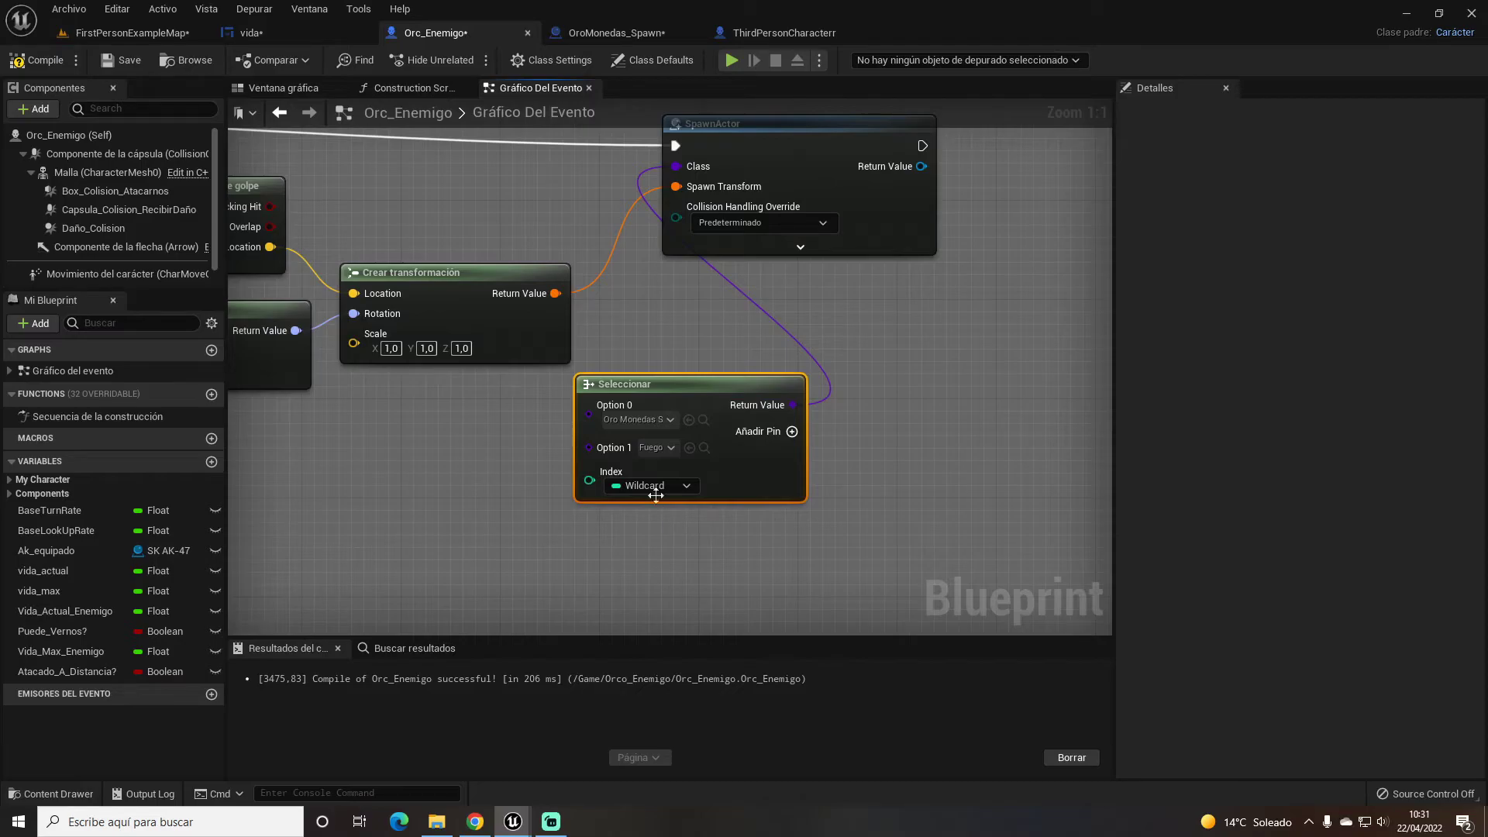
Step: Drive the Select Index with an Entero aleatorio node whose Max is 2
{"action": "left_click_drag", "start_coordinate": [589, 479], "coordinate": [400, 496]}
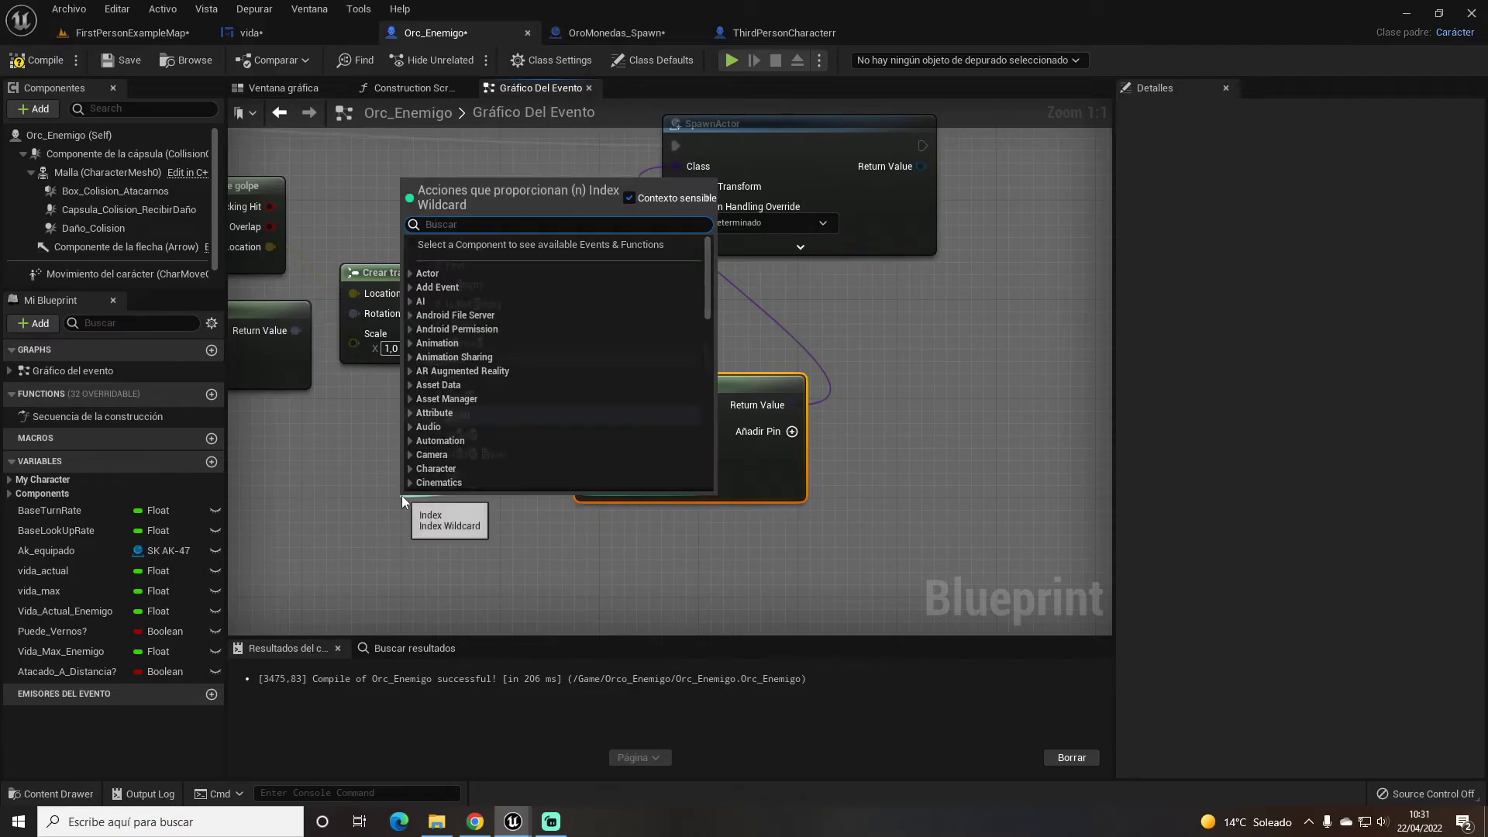
{"action": "type", "text": "entero"}
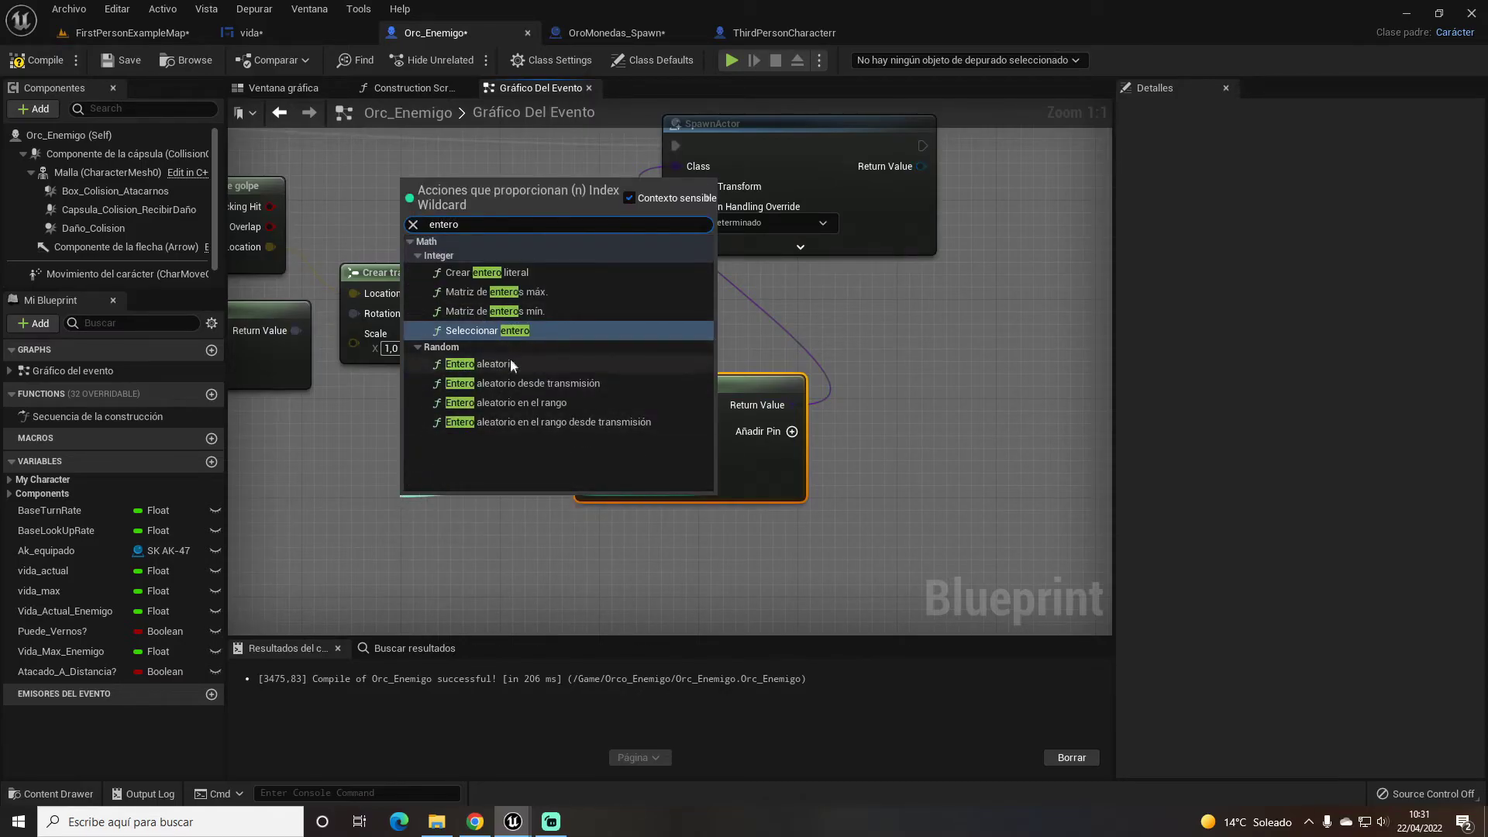
{"action": "left_click", "coordinate": [510, 363]}
{"action": "type", "text": "2"}
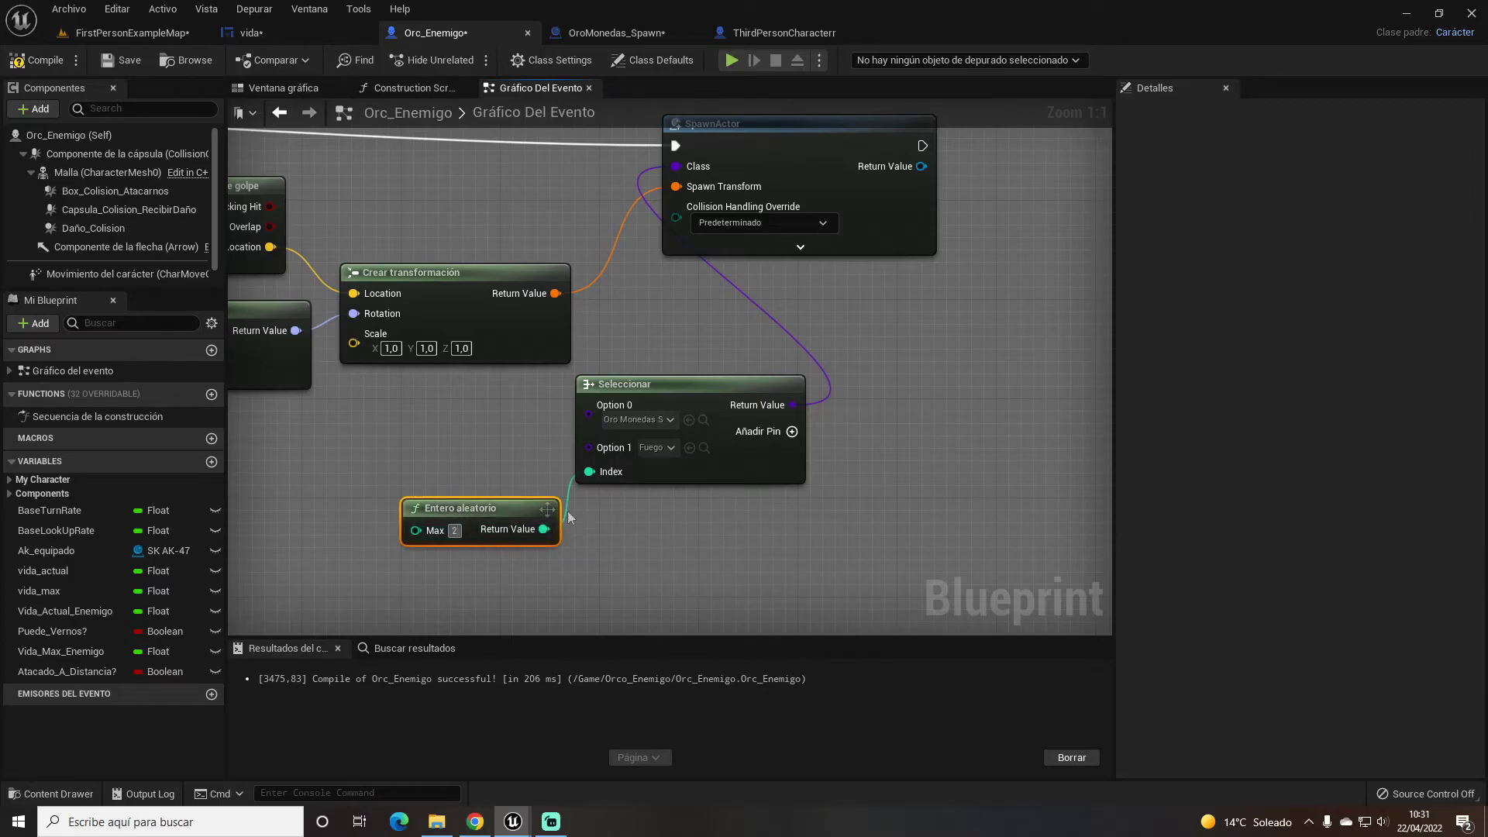
{"action": "left_click_drag", "start_coordinate": [403, 519], "coordinate": [366, 495]}
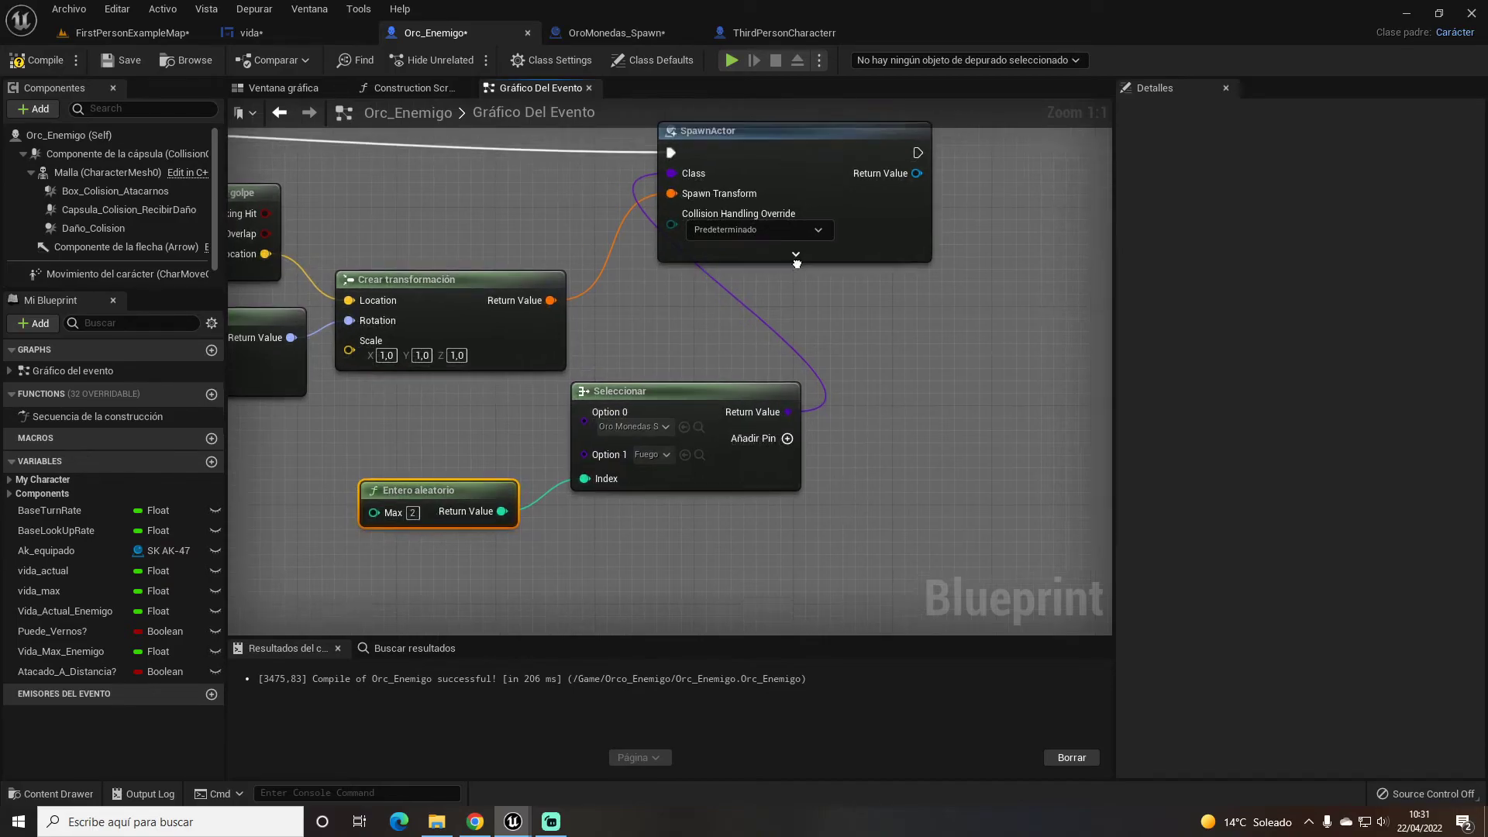
{"action": "scroll", "coordinate": [797, 310], "scroll_direction": "down", "scroll_amount": 5}
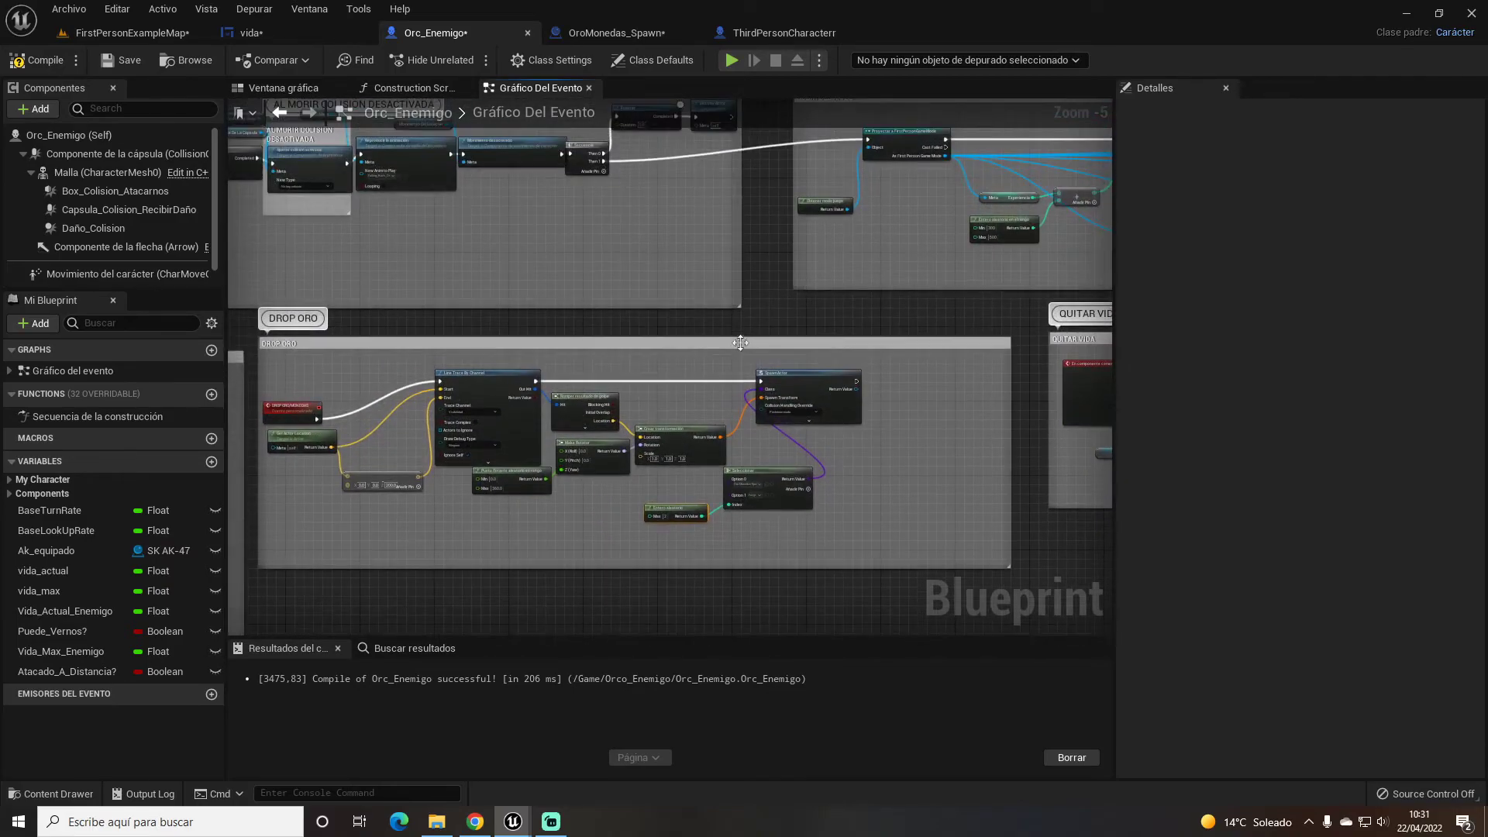
{"action": "right_click_drag", "start_coordinate": [747, 335], "coordinate": [550, 304]}
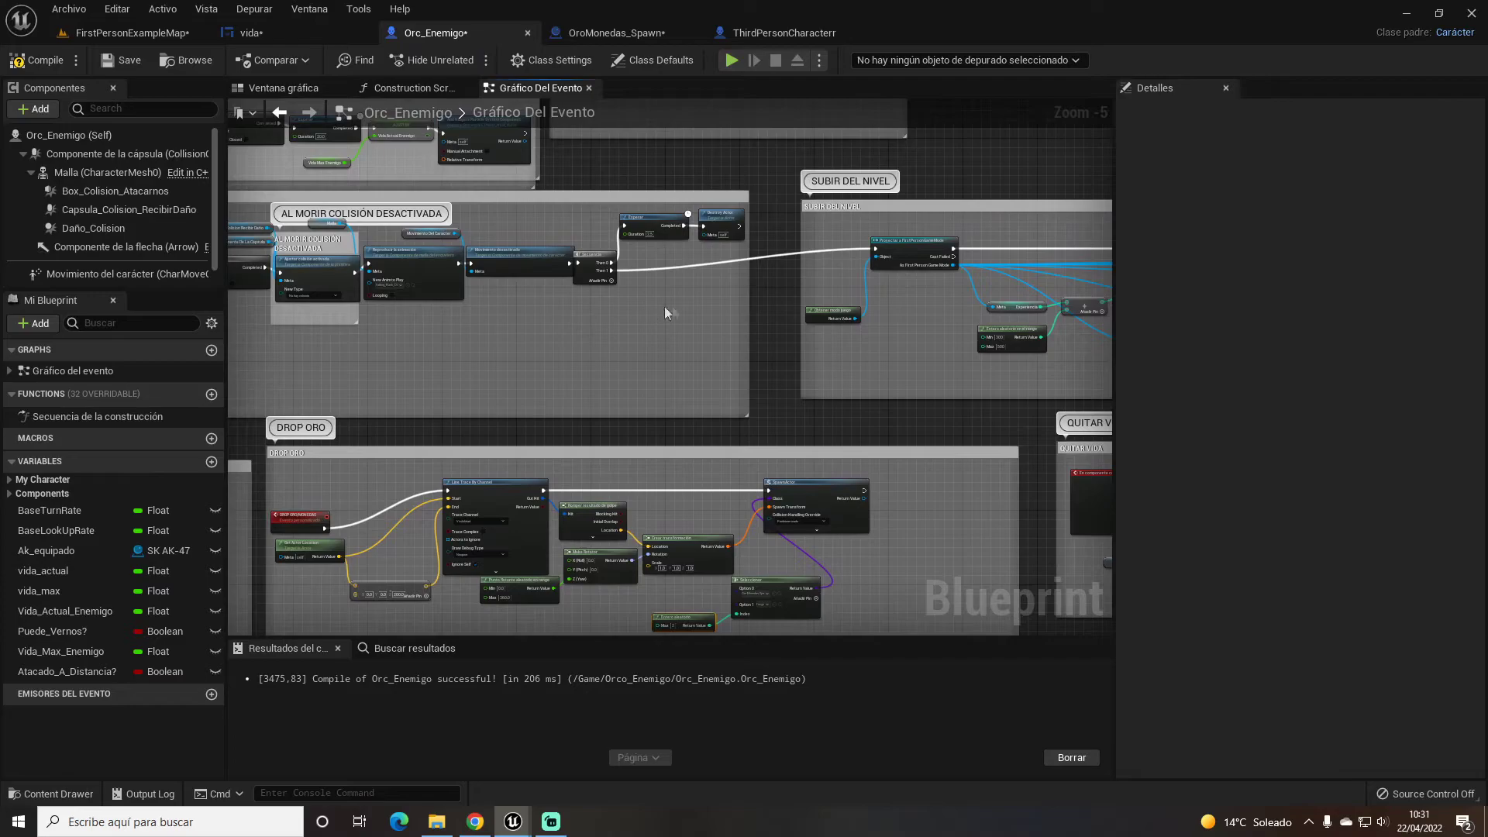
{"action": "scroll", "coordinate": [665, 303], "scroll_direction": "up", "scroll_amount": 4}
{"action": "scroll", "coordinate": [668, 278], "scroll_direction": "up", "scroll_amount": 1}
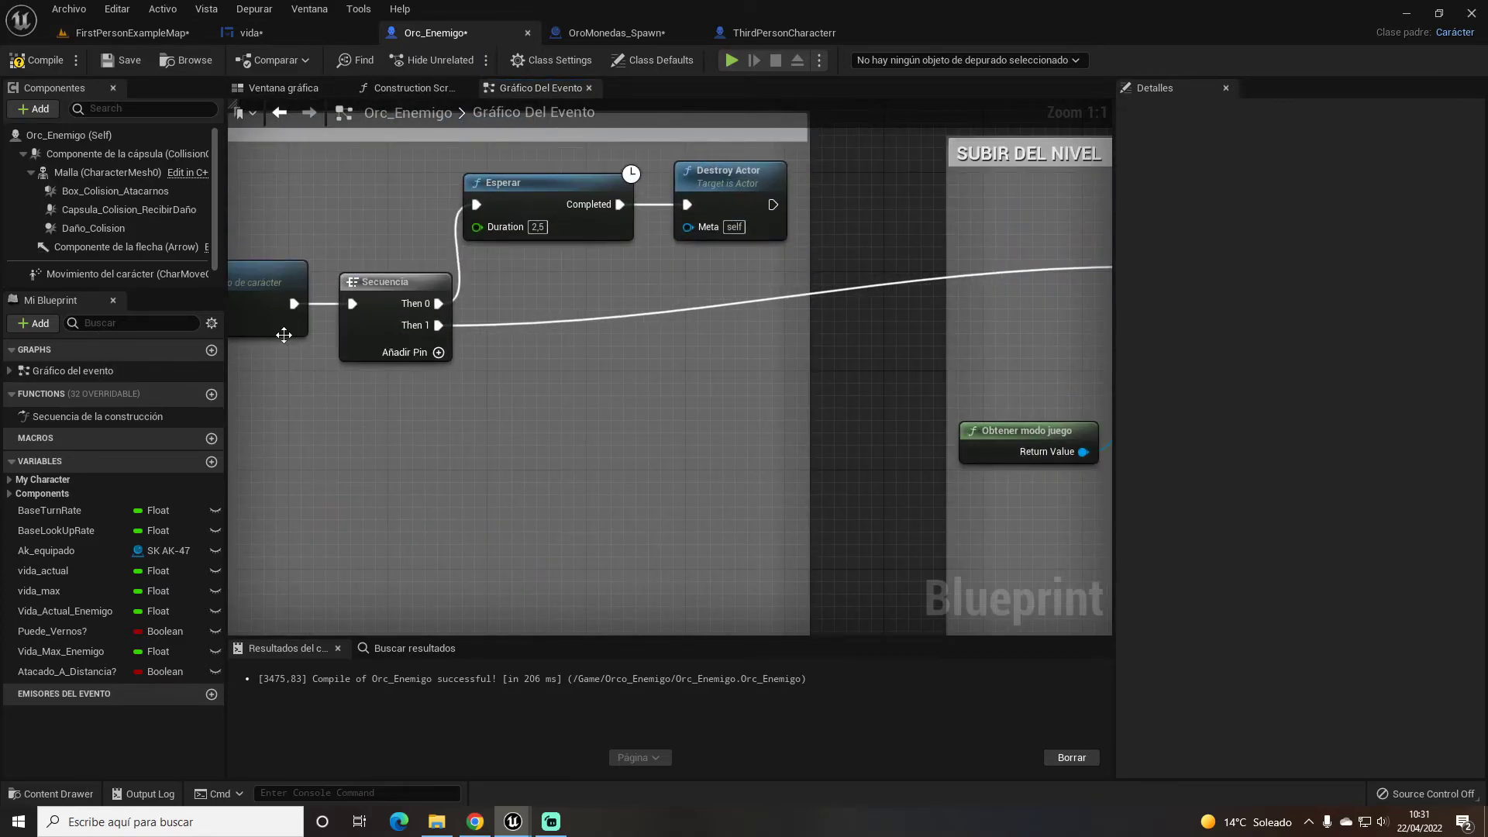
{"action": "right_click_drag", "start_coordinate": [284, 335], "coordinate": [750, 309]}
{"action": "scroll", "coordinate": [749, 308], "scroll_direction": "down", "scroll_amount": 4}
{"action": "scroll", "coordinate": [655, 306], "scroll_direction": "up", "scroll_amount": 3}
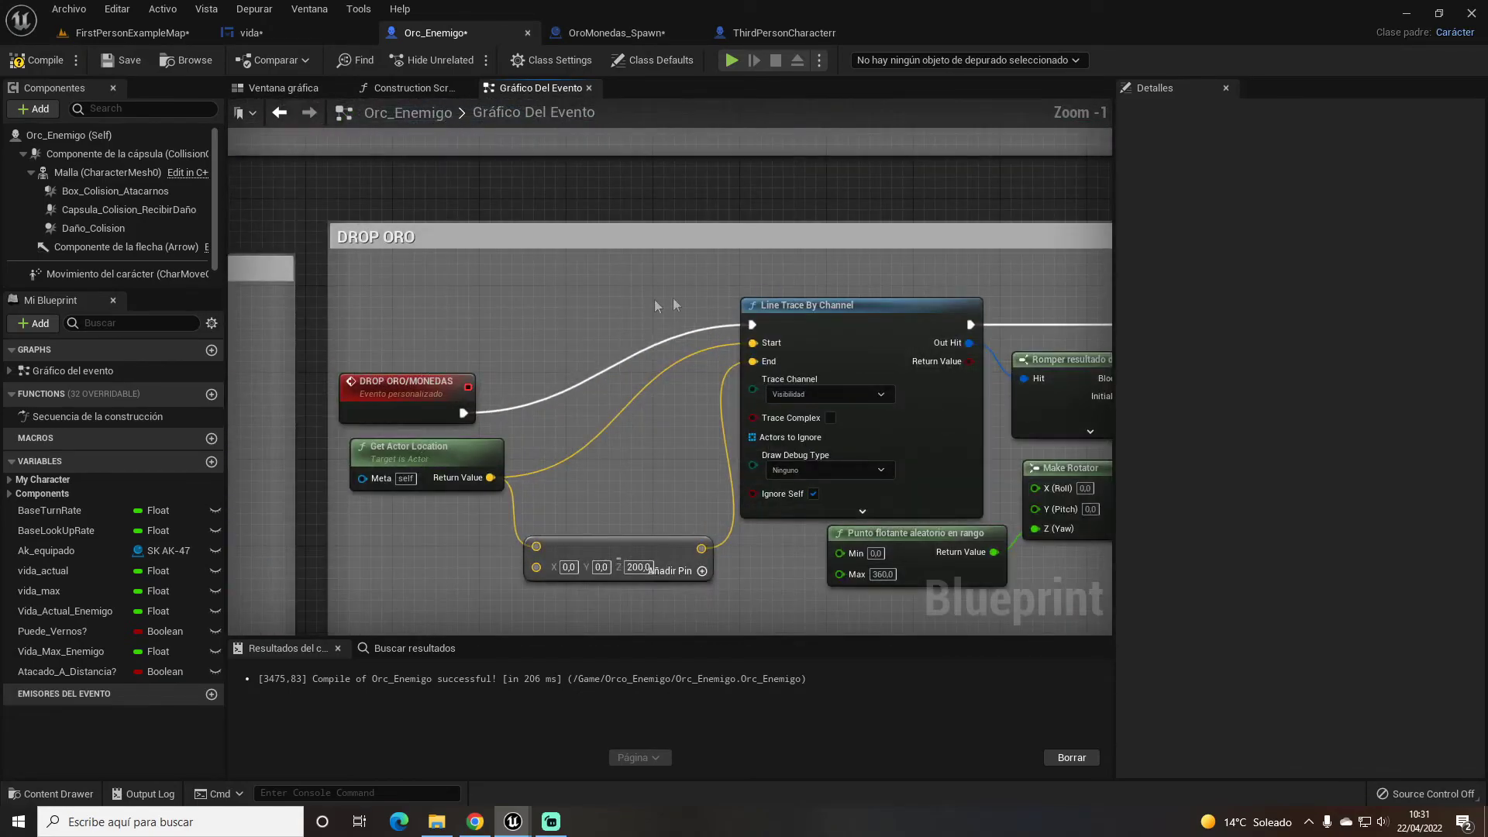
{"action": "right_click_drag", "start_coordinate": [655, 306], "coordinate": [569, 341]}
{"action": "right_click_drag", "start_coordinate": [463, 410], "coordinate": [545, 406]}
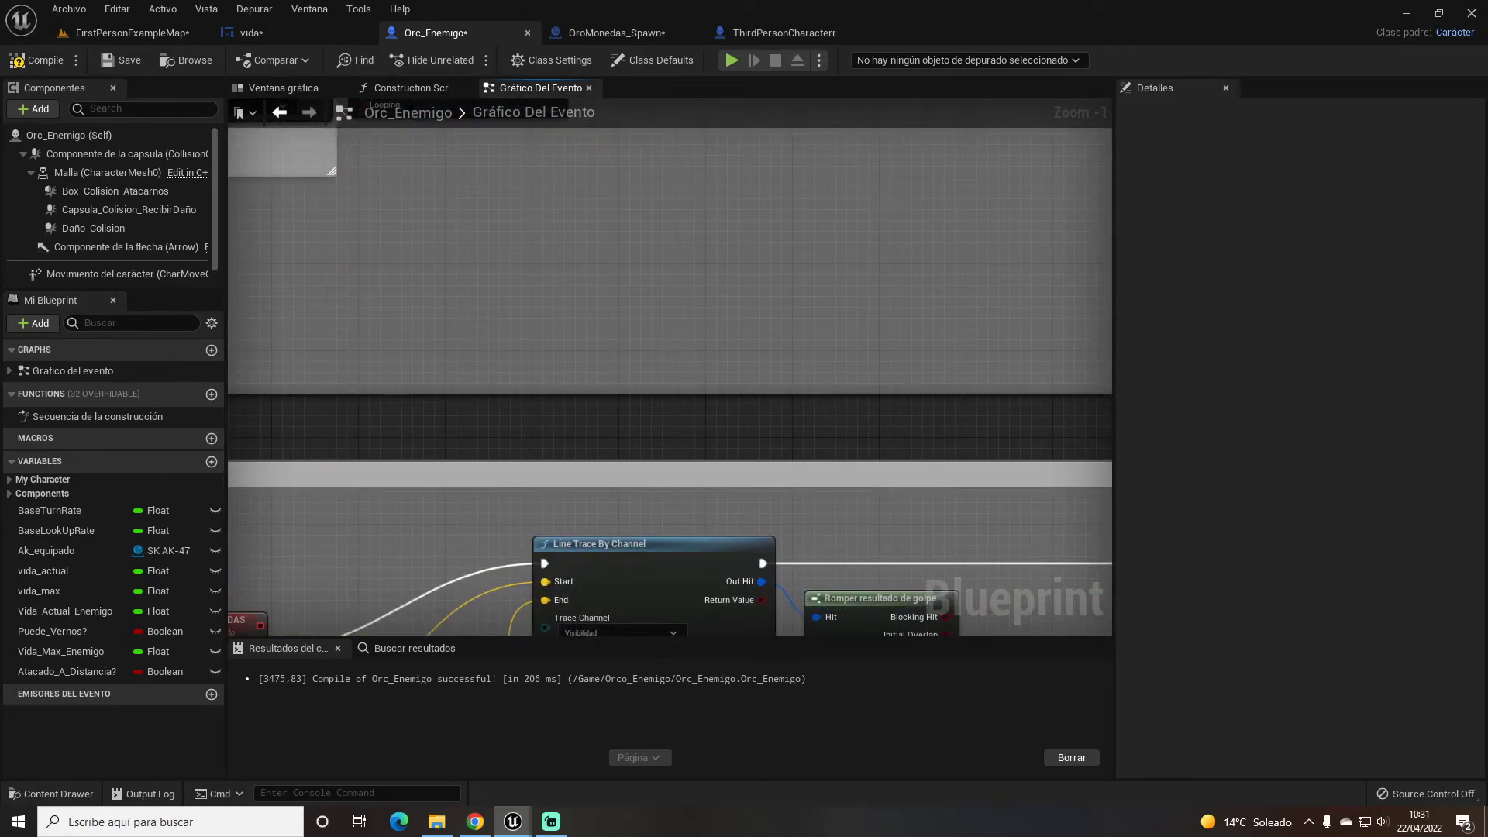
{"action": "right_click_drag", "start_coordinate": [316, 396], "coordinate": [626, 322]}
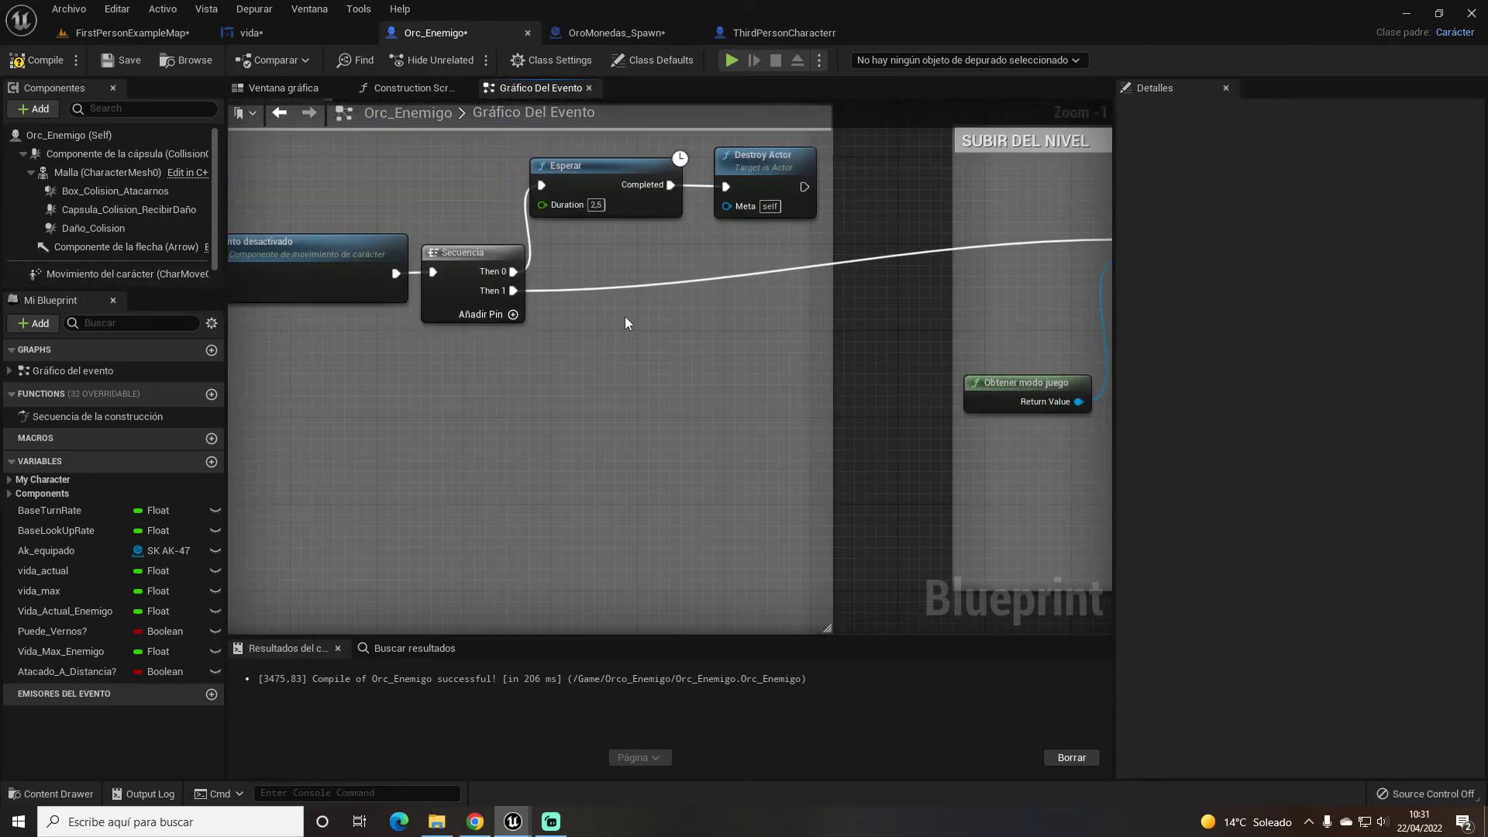
{"action": "left_click", "coordinate": [512, 320]}
Step: Wire the Sequence's Then 2 output to a DROP ORO/MONEDAS call and compile Orc_Enemigo
{"action": "left_click_drag", "start_coordinate": [513, 309], "coordinate": [570, 396]}
{"action": "type", "text": "drop"}
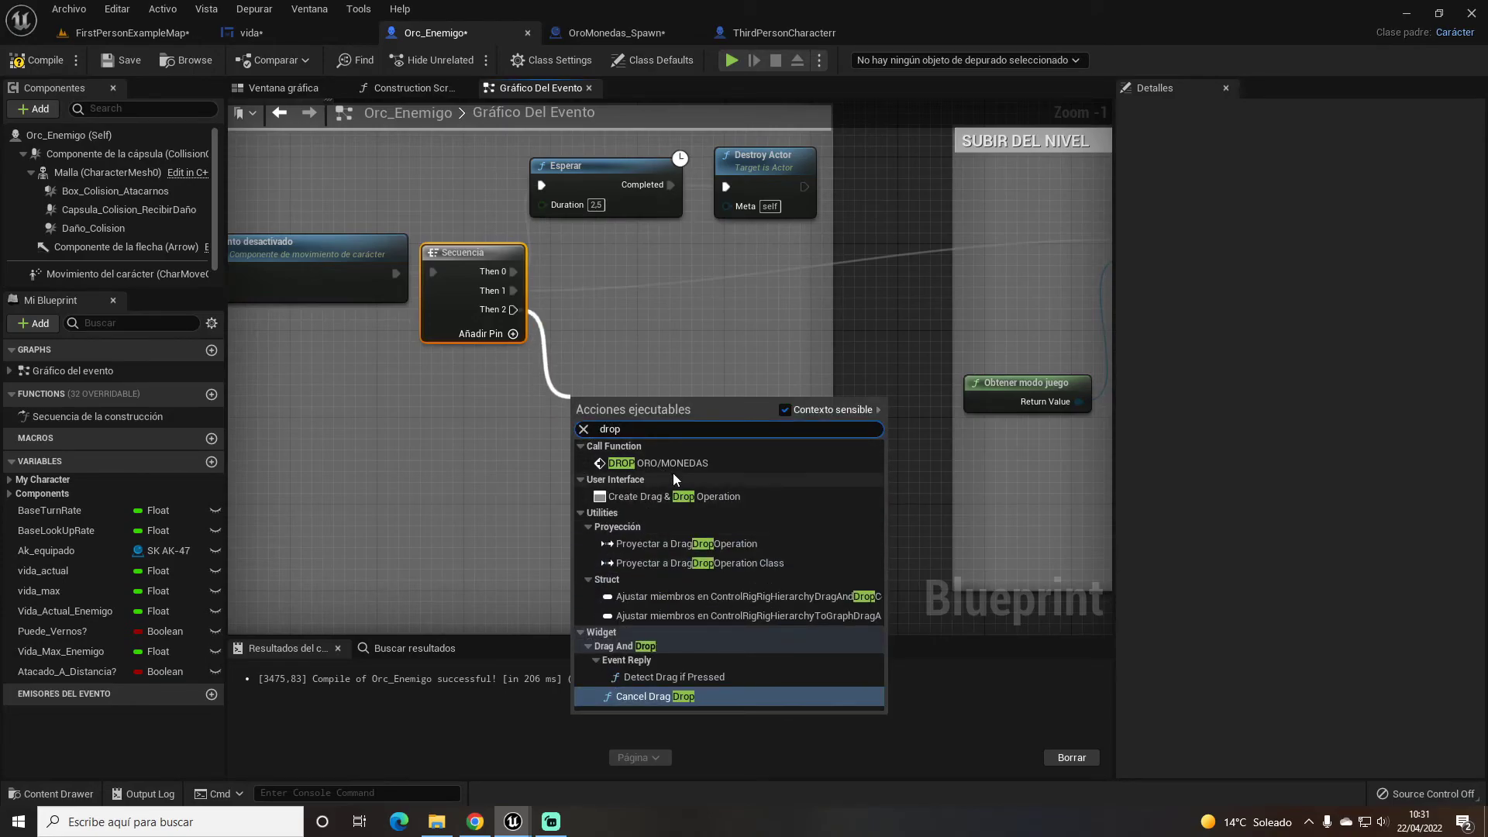
{"action": "left_click", "coordinate": [673, 466]}
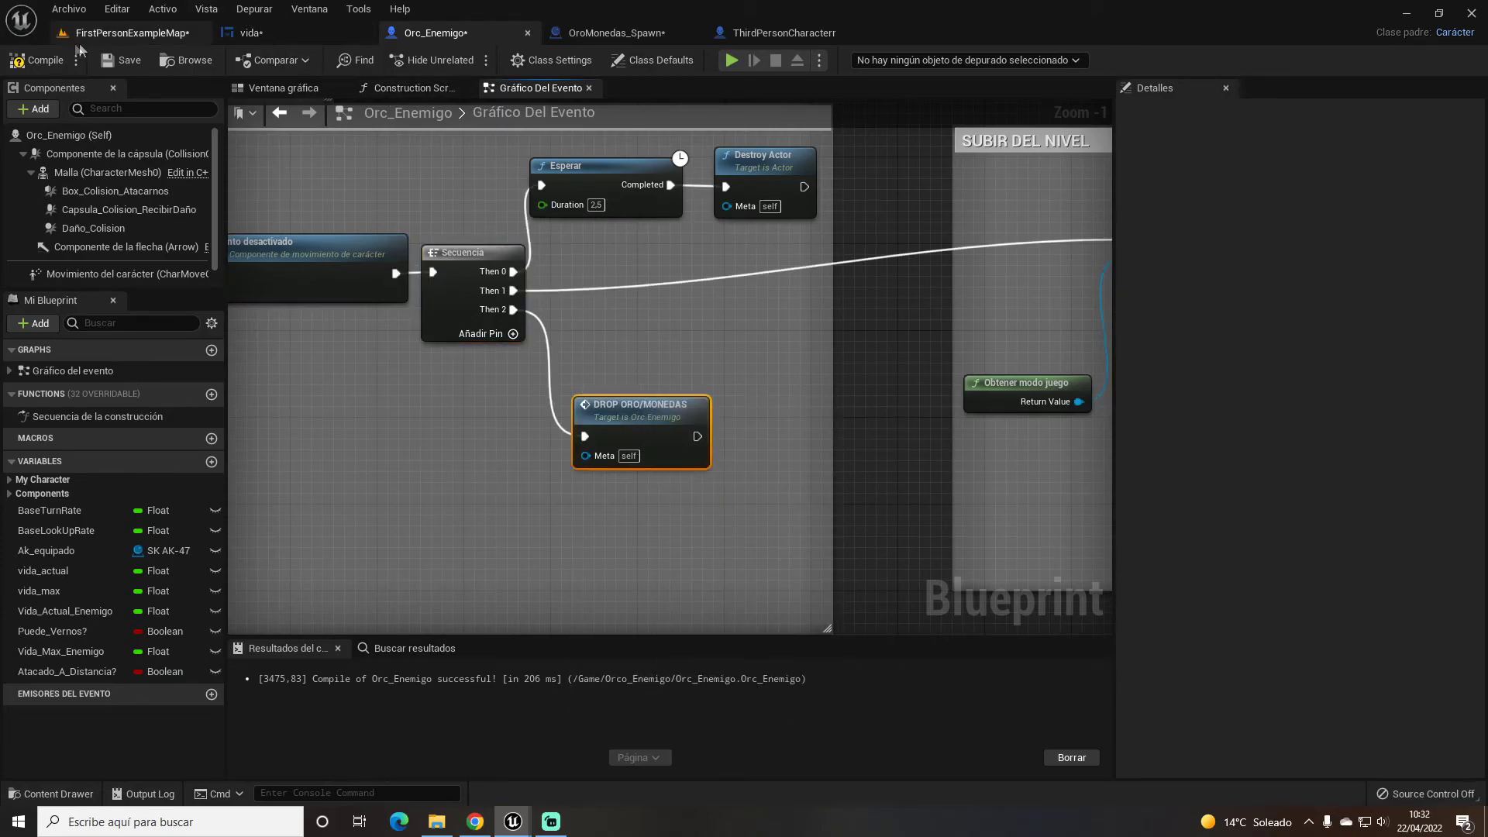
{"action": "left_click", "coordinate": [39, 60]}
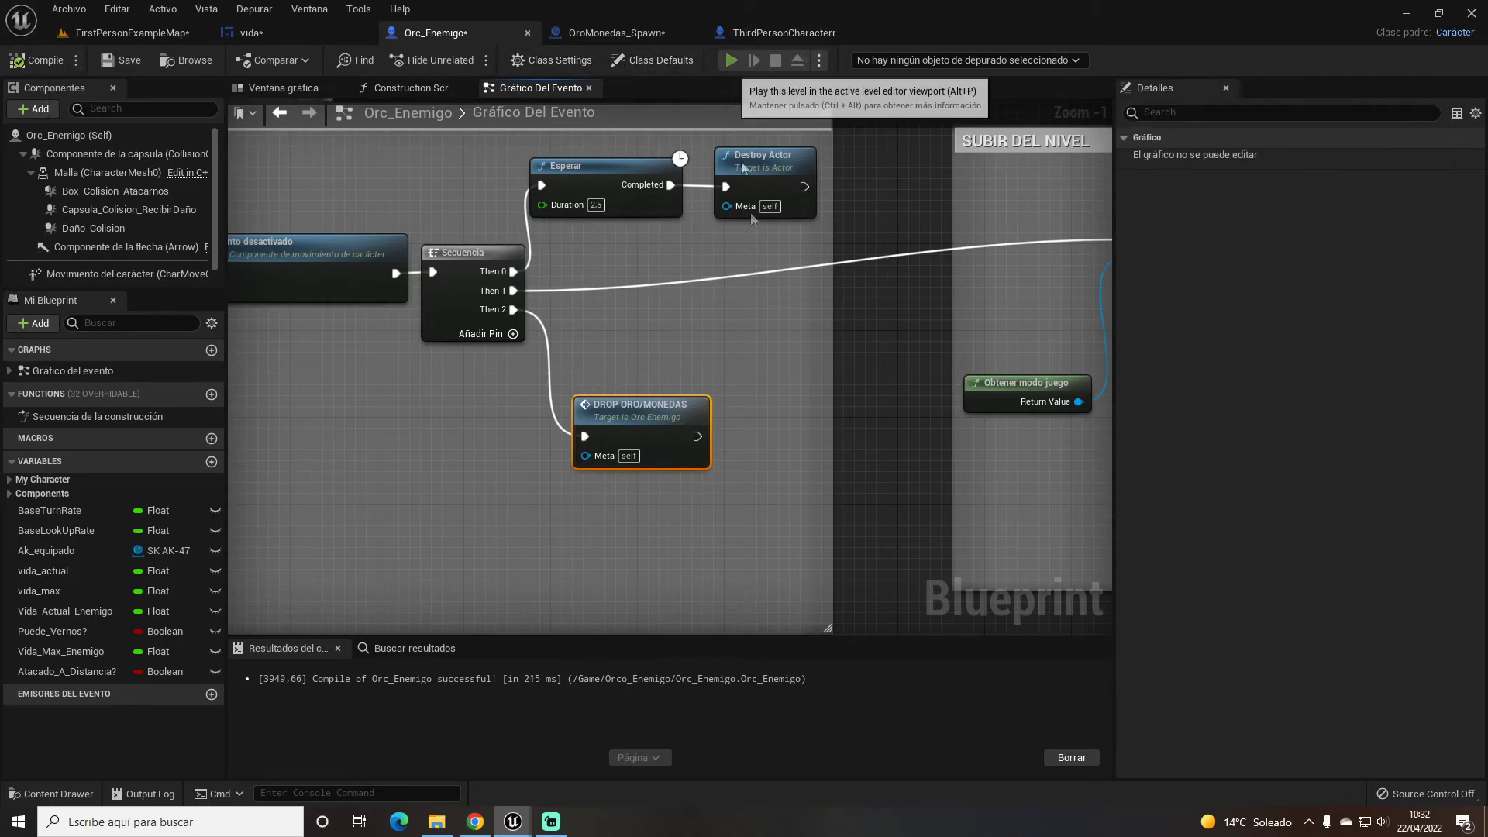
Step: Play the level, walk up to the orc, shoot it and collect the dropped pickup
{"action": "left_click", "coordinate": [731, 60]}
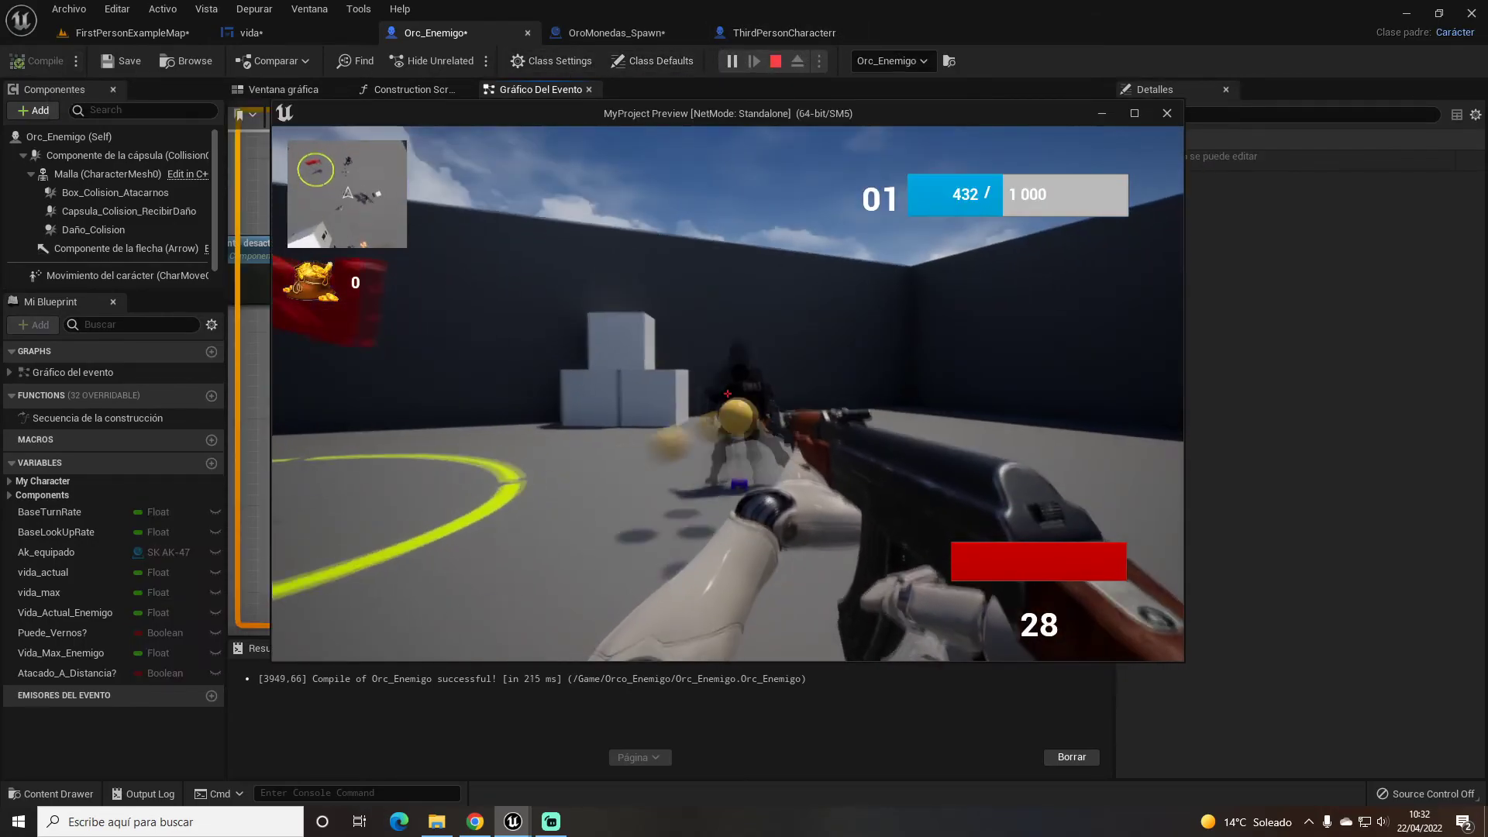
{"action": "key", "text": "w"}
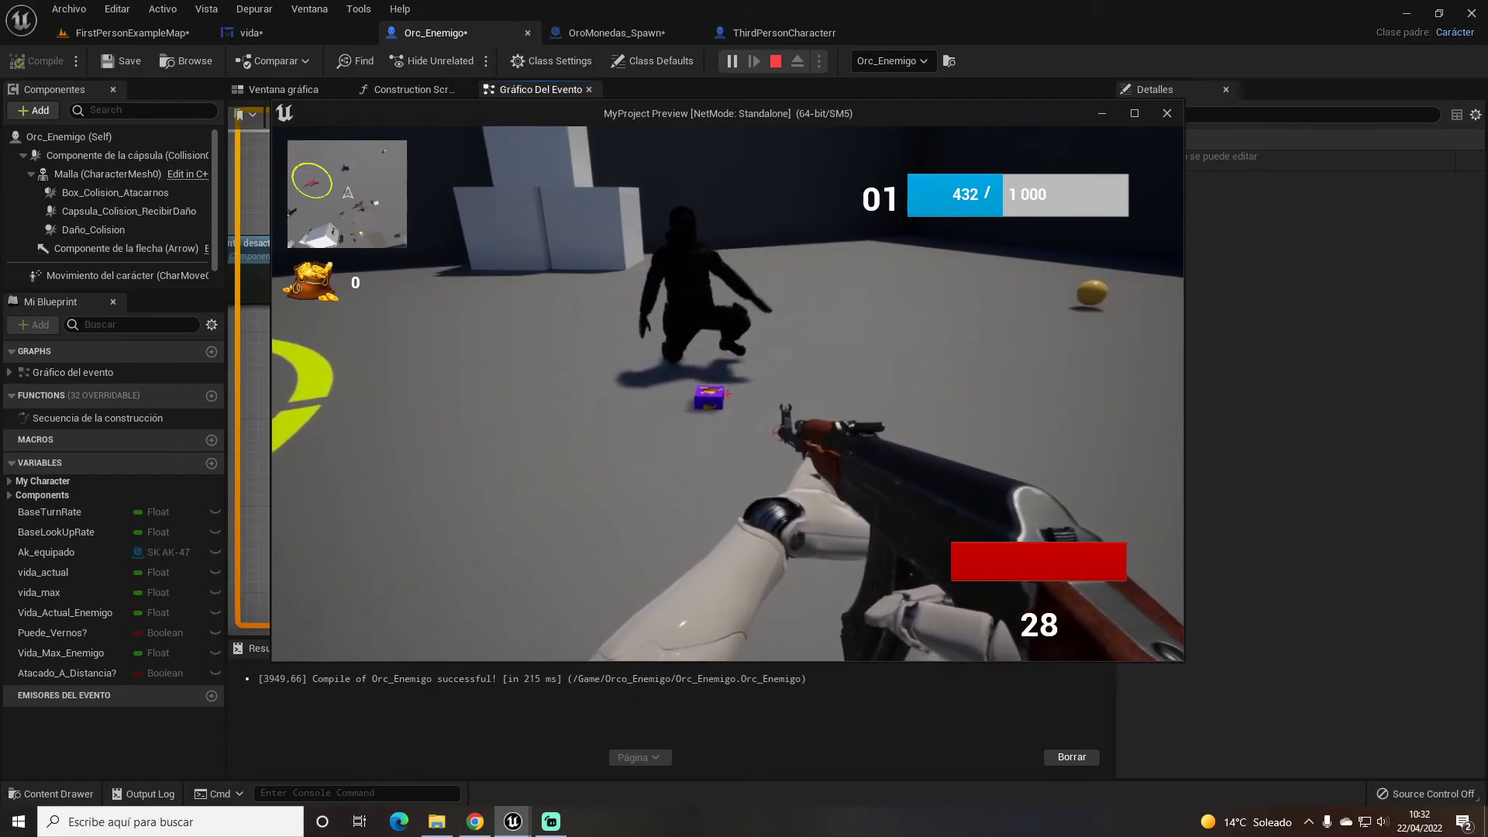
{"action": "key", "text": "w"}
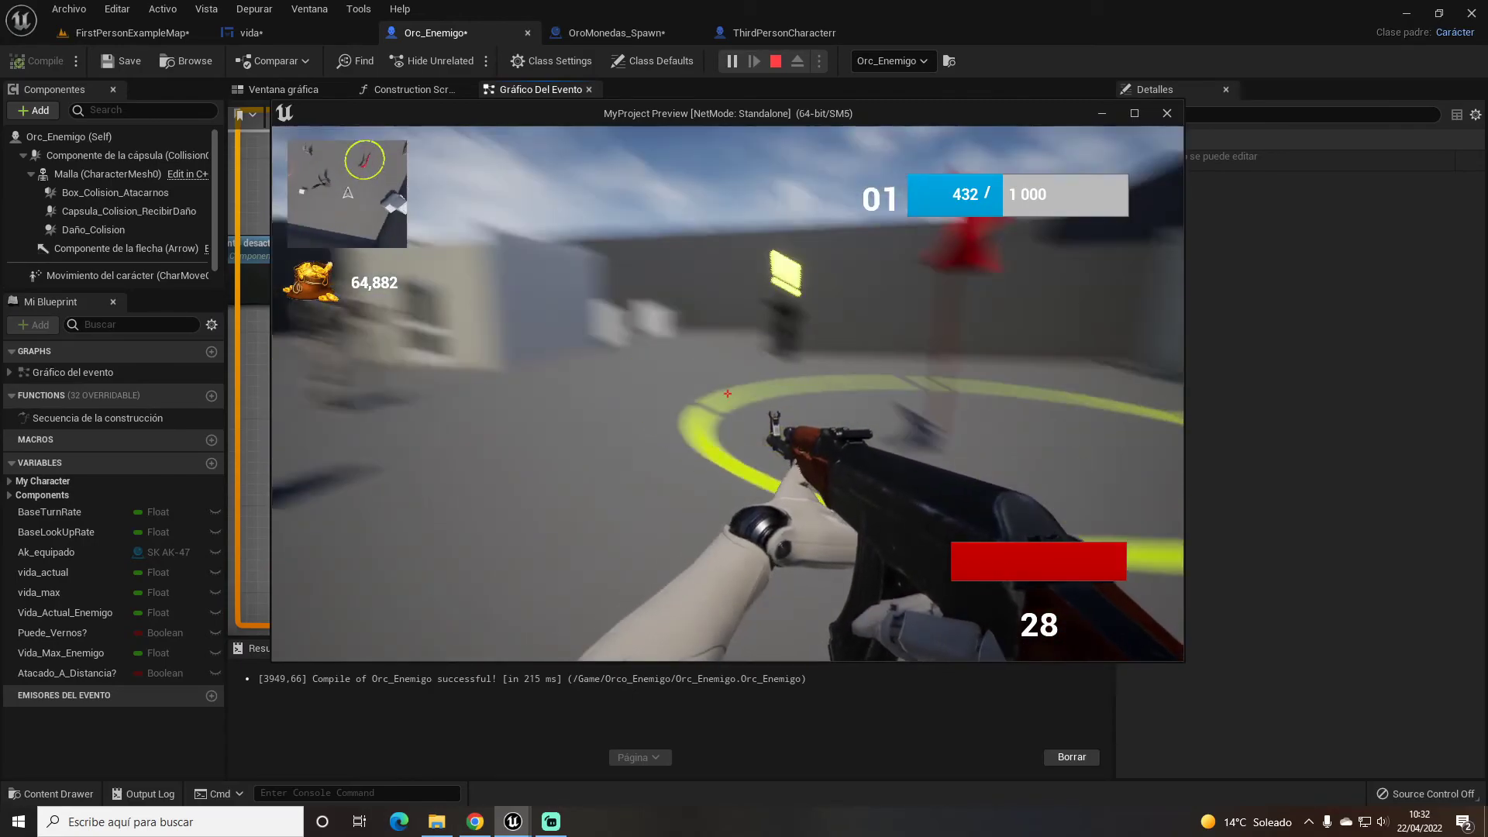
{"action": "left_click", "coordinate": [727, 393]}
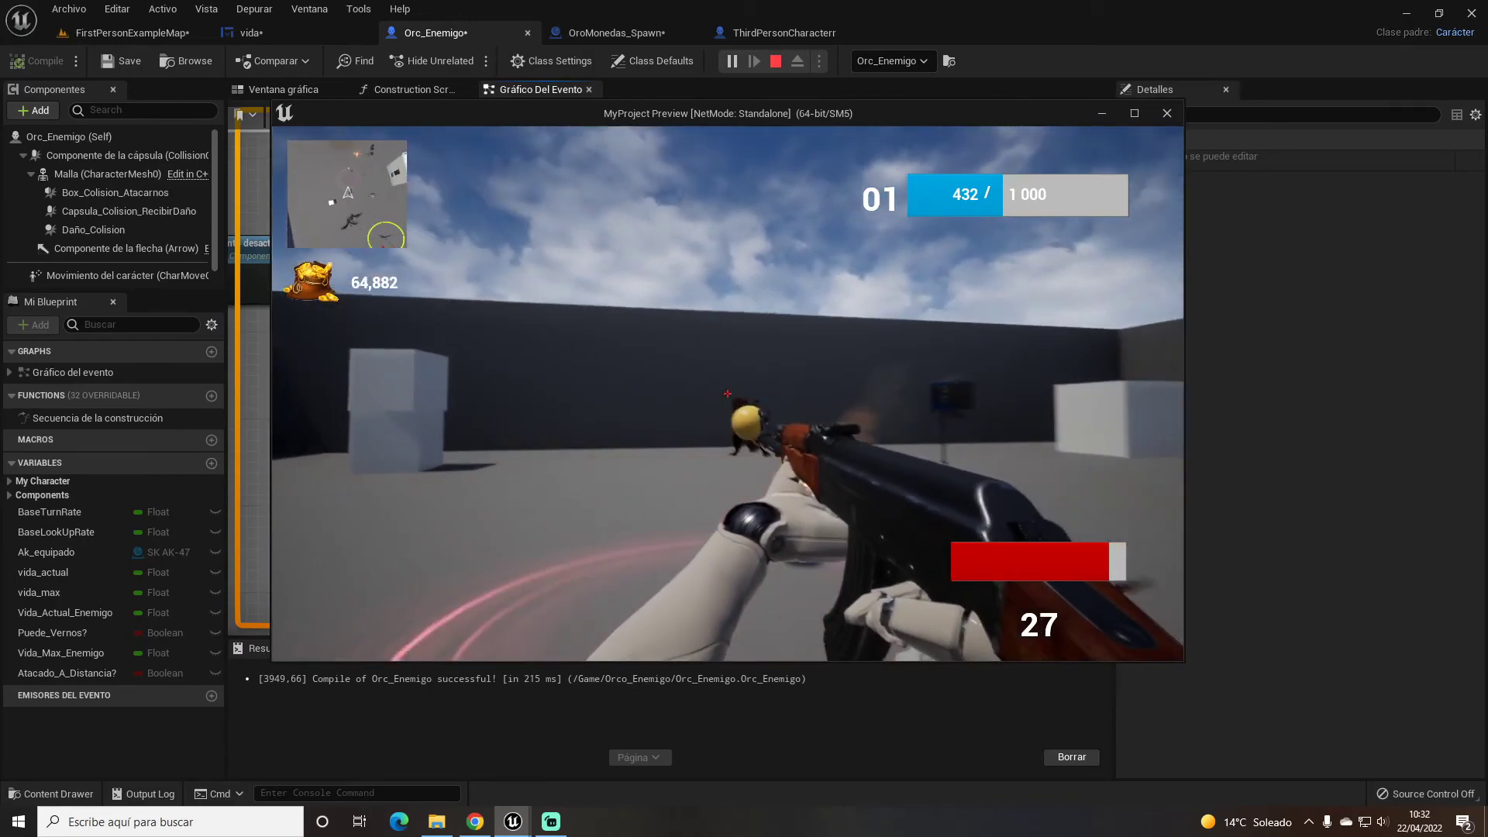
{"action": "key", "text": "w"}
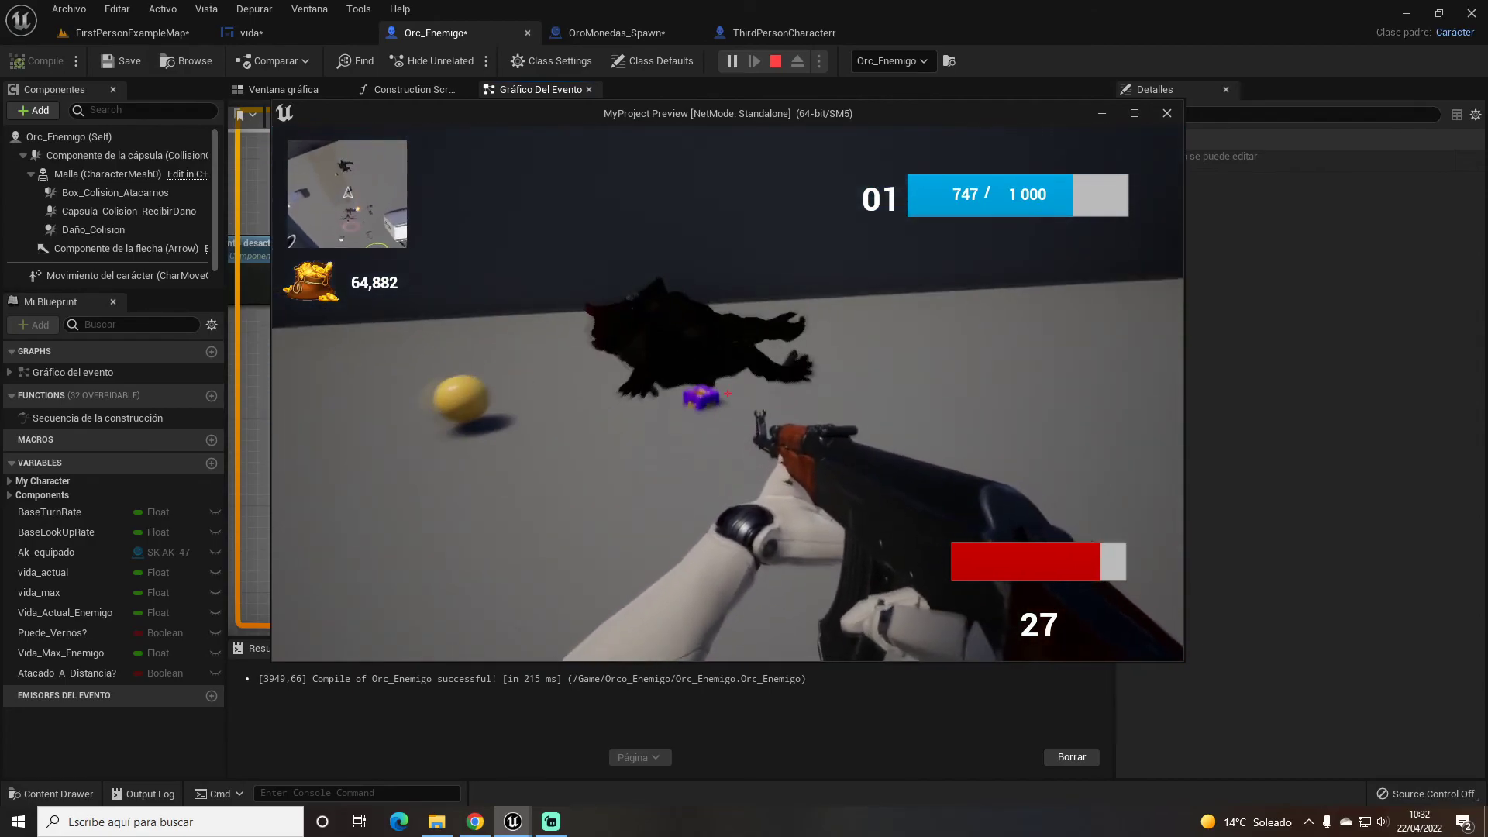
Step: Stop the session and start a fresh play test, firing at the enemy again
{"action": "key", "text": "Escape"}
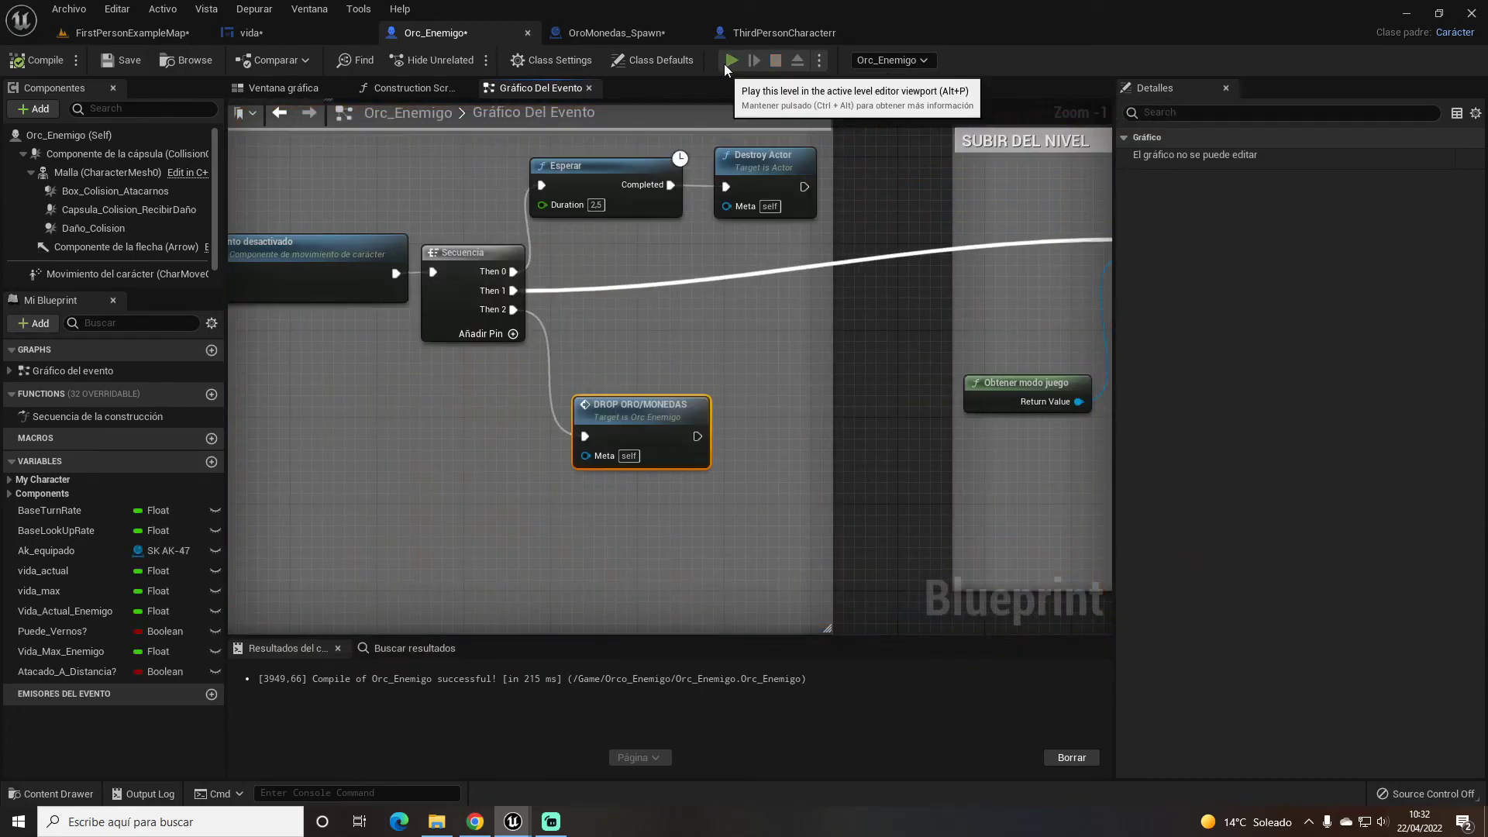
{"action": "left_click", "coordinate": [724, 64]}
{"action": "left_click", "coordinate": [727, 394]}
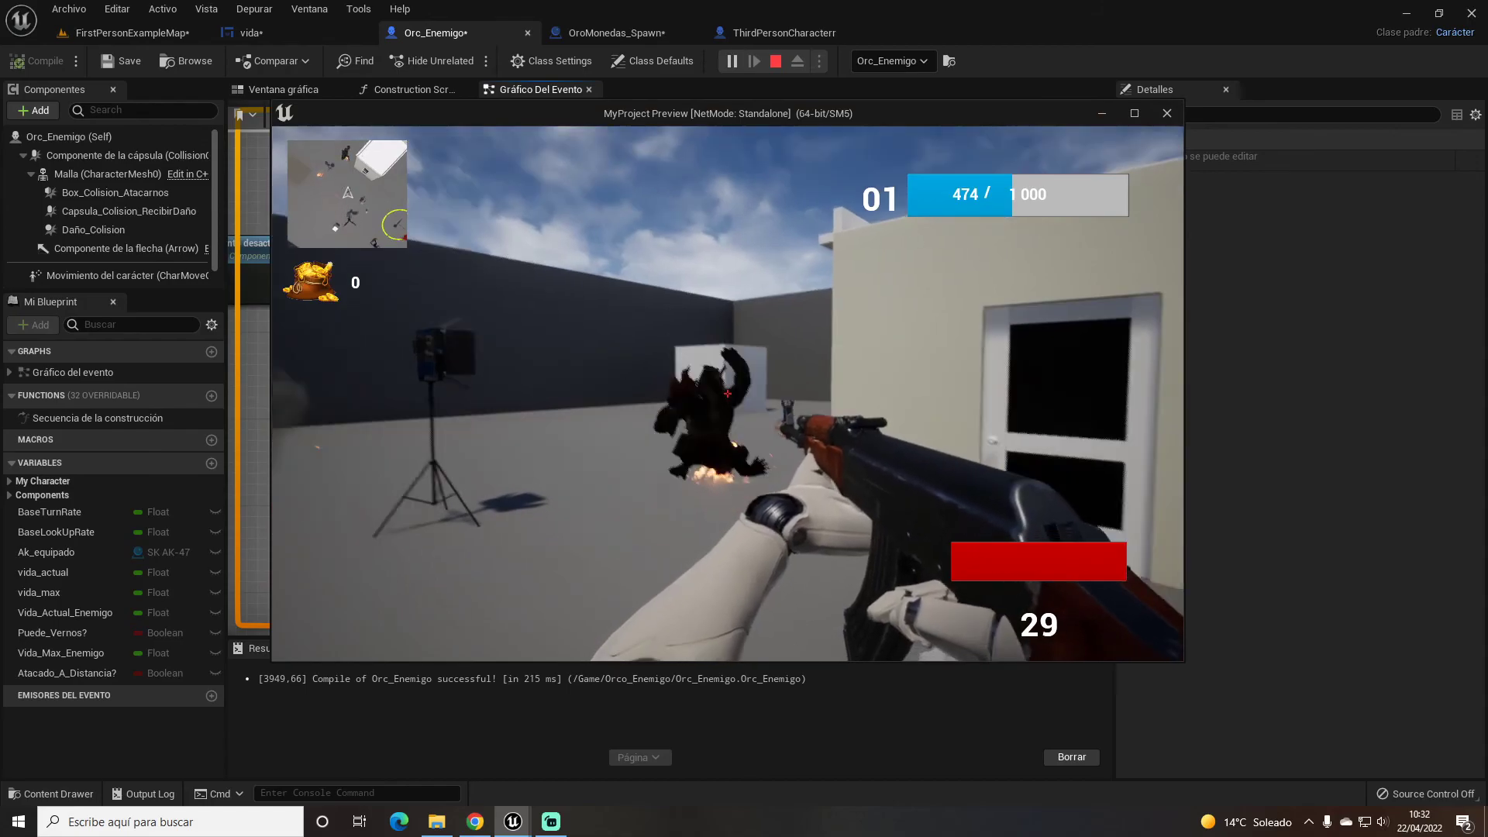